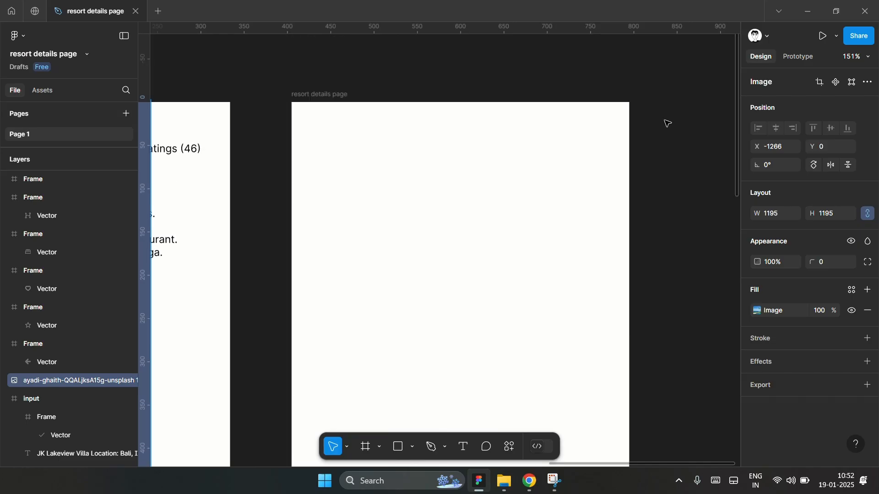
# - Paste the copied resort photo into the resort details page frame and scale it proportionally to the frame's width at the top
pyautogui.click(318, 95)
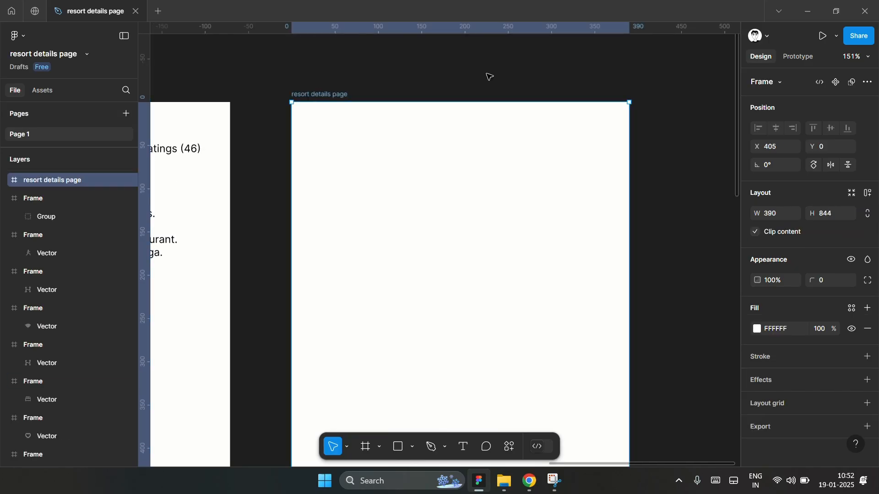
pyautogui.hotkey('ctrl', 'v')
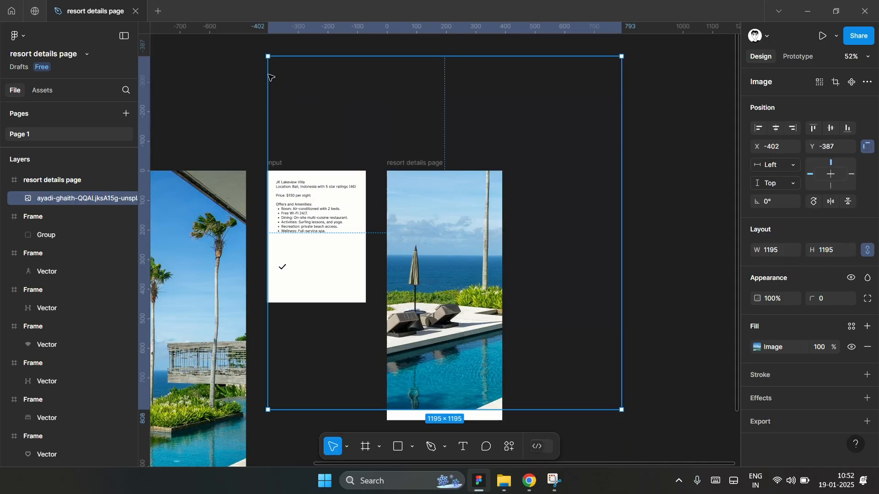
pyautogui.moveTo(268, 56); pyautogui.dragTo(401, 189)
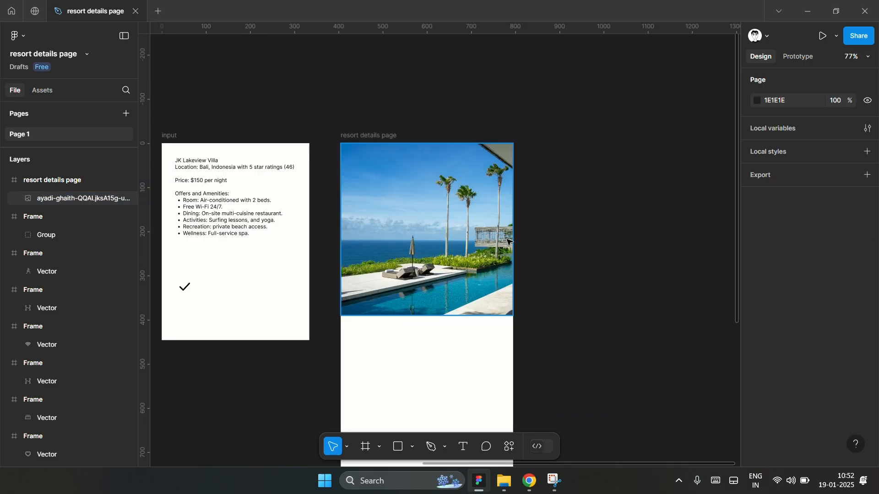
pyautogui.hotkey('shift', '2')
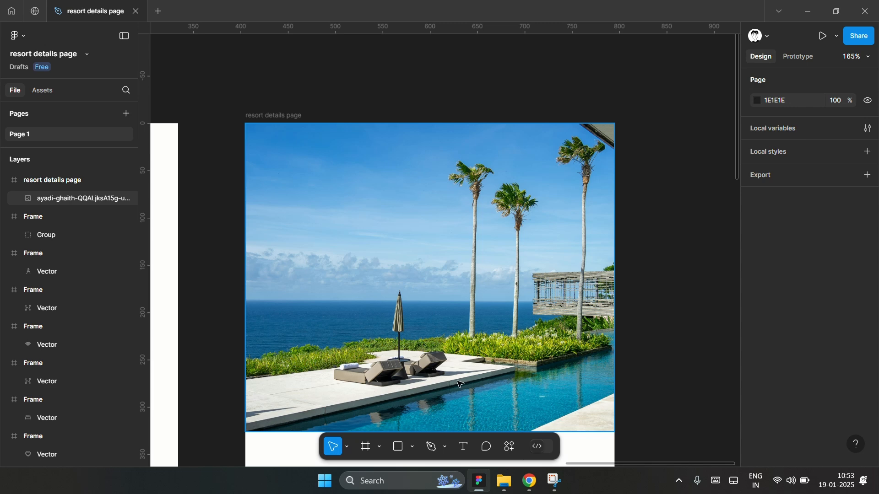
# - Switch to the icones.js.org collection in Chrome and search all icon sets for "back"
pyautogui.click(532, 486)
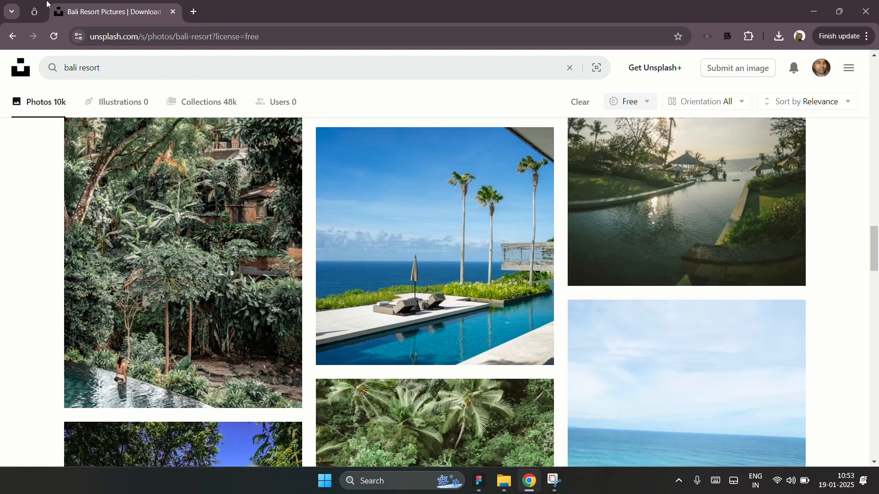
pyautogui.click(41, 13)
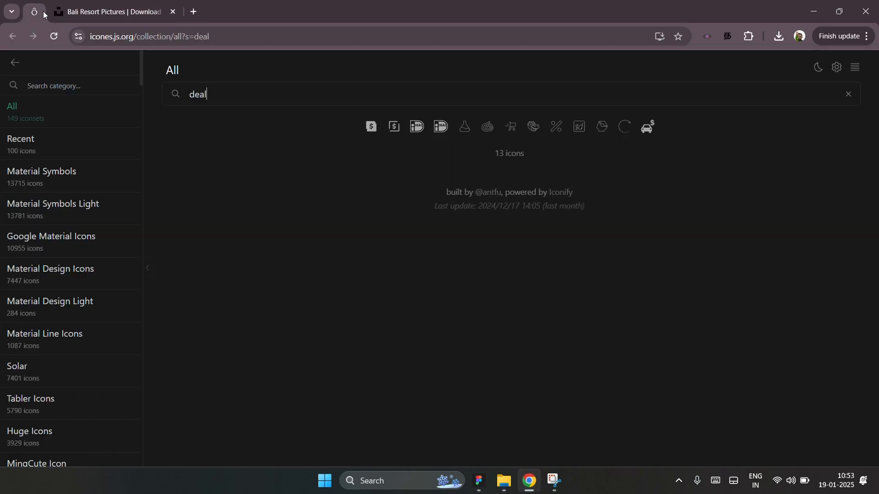
pyautogui.doubleClick(311, 91)
pyautogui.write('back')
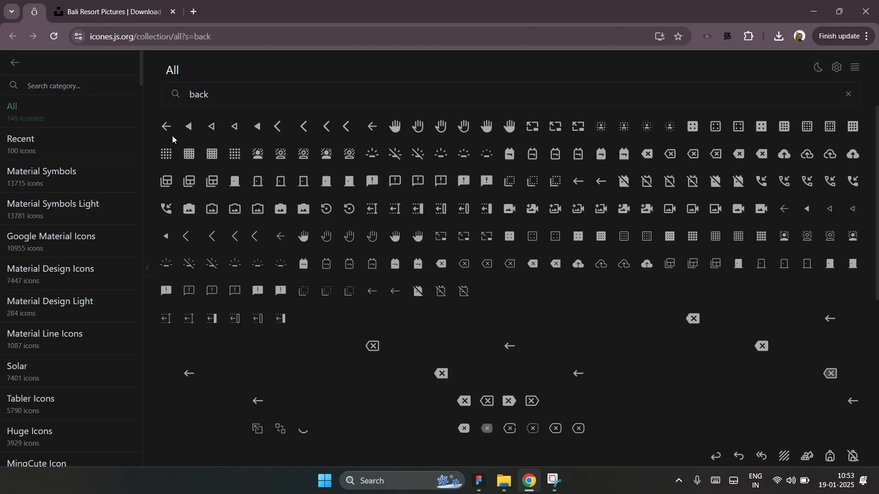
# - Copy the material-symbols arrow-back icon as an SVG snippet and paste it in Figma near the resort photo's upper-left corner
pyautogui.click(173, 136)
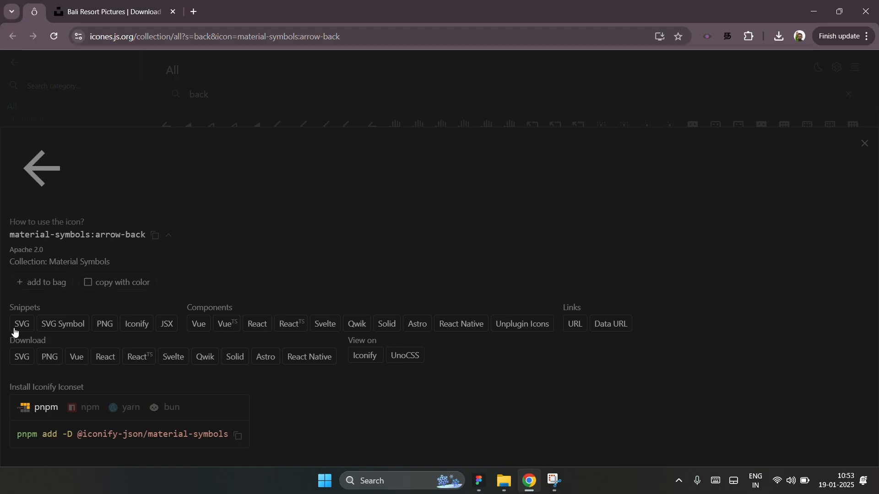
pyautogui.click(14, 329)
pyautogui.click(479, 480)
pyautogui.hotkey('ctrl', 'v')
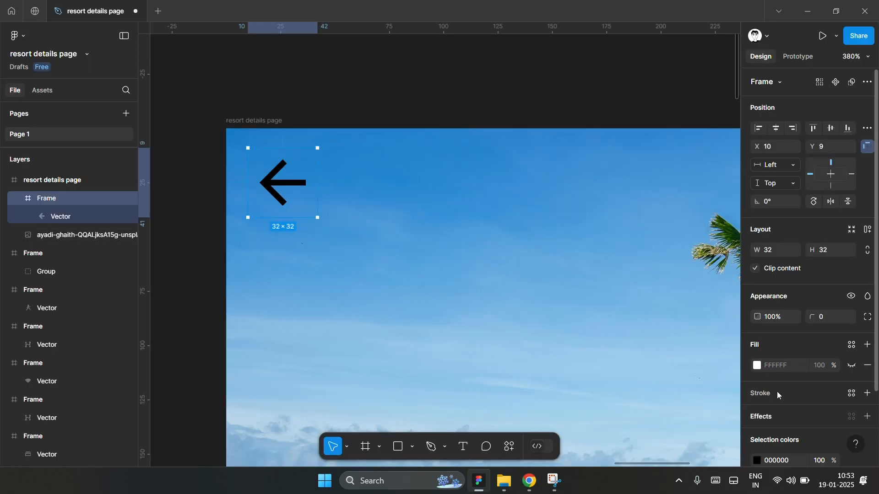
# - Draw a square of about 43 × 43 over the back arrow and send it behind the arrow
pyautogui.click(398, 447)
pyautogui.click(411, 448)
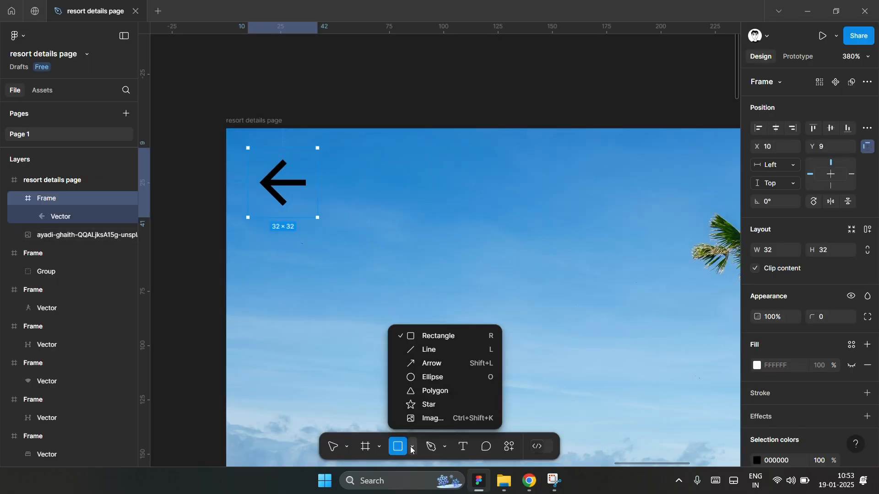
pyautogui.click(434, 337)
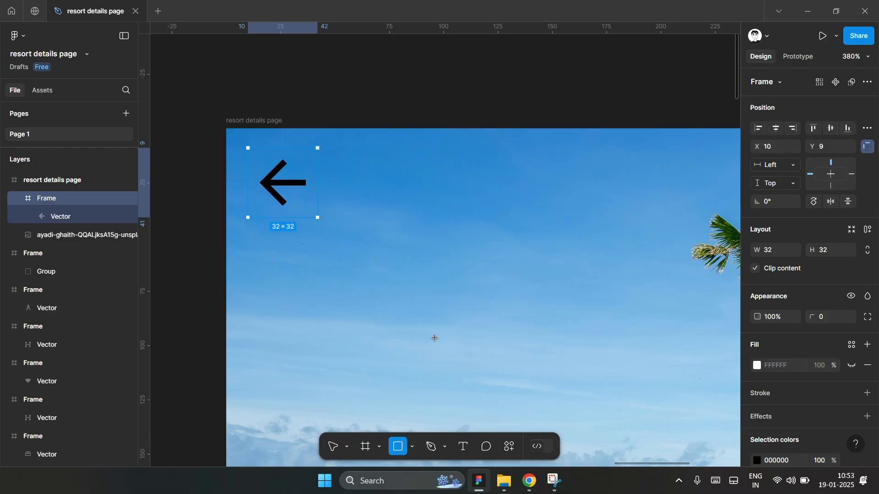
pyautogui.scroll(3, 242, 136)
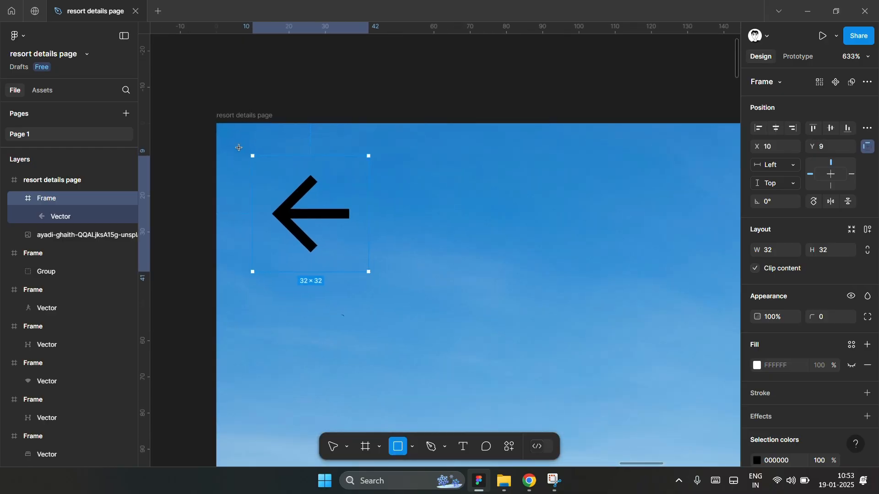
pyautogui.moveTo(238, 149)
pyautogui.mouseDown()
pyautogui.moveTo(442, 309)
pyautogui.moveTo(418, 296)
pyautogui.moveTo(393, 262)
pyautogui.mouseUp()
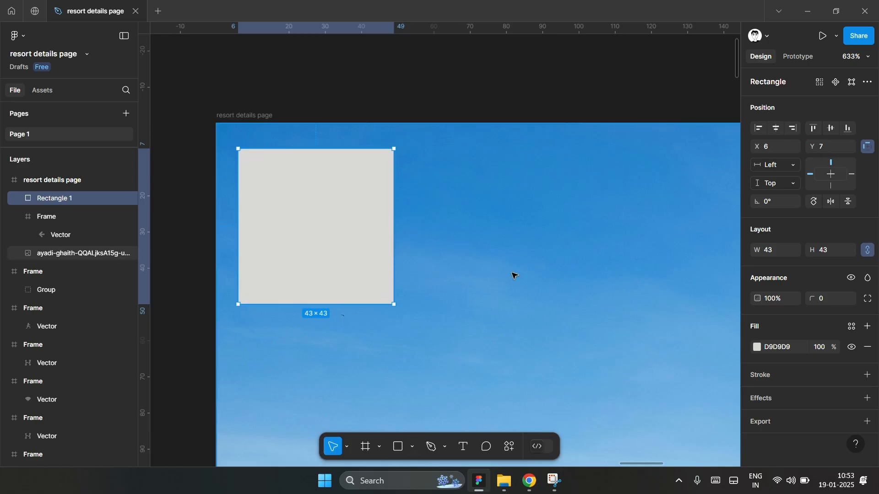
pyautogui.hotkey('ctrl', '[')
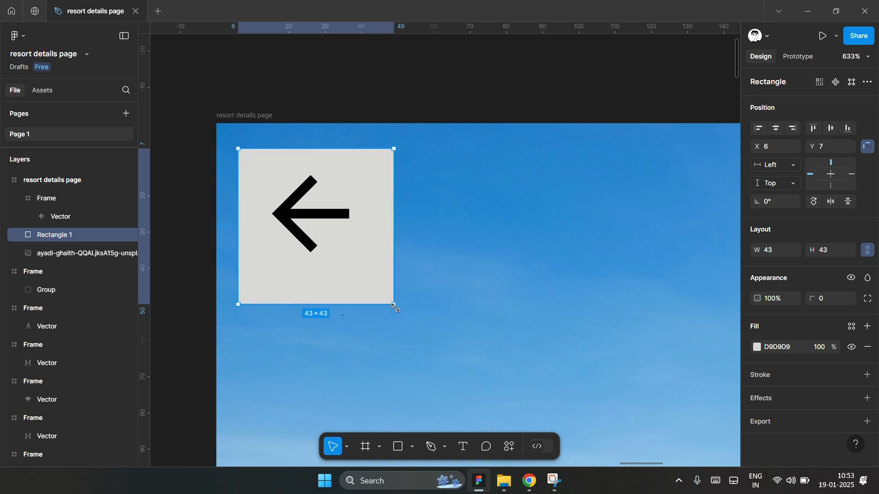
# - Shrink the square behind the back arrow to 36 × 36 and centre the arrow on it
pyautogui.moveTo(393, 304); pyautogui.dragTo(369, 274)
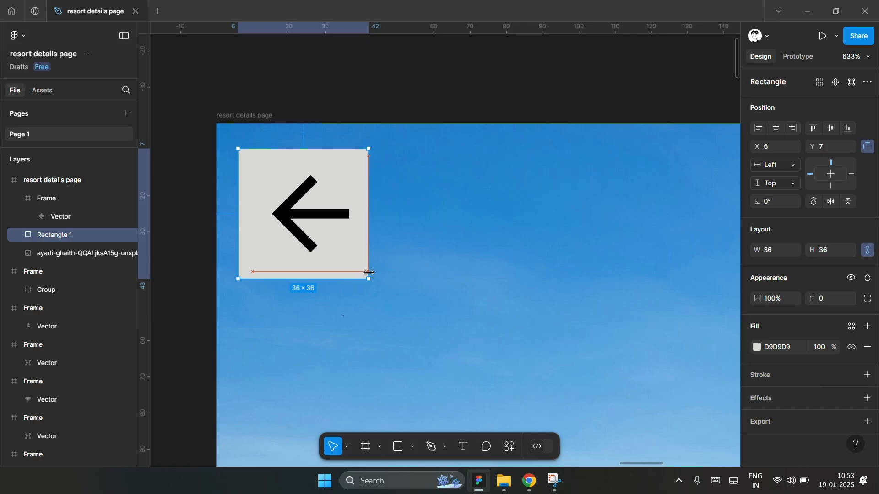
pyautogui.moveTo(315, 217); pyautogui.dragTo(307, 222)
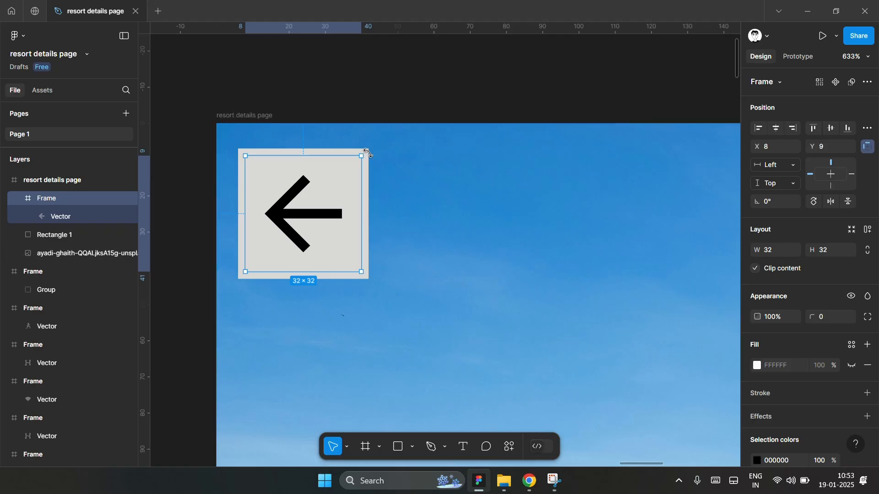
# - Round the corners of the square behind the arrow with a radius of 4
pyautogui.scroll(2, 362, 150)
pyautogui.click(362, 151)
pyautogui.click(828, 298)
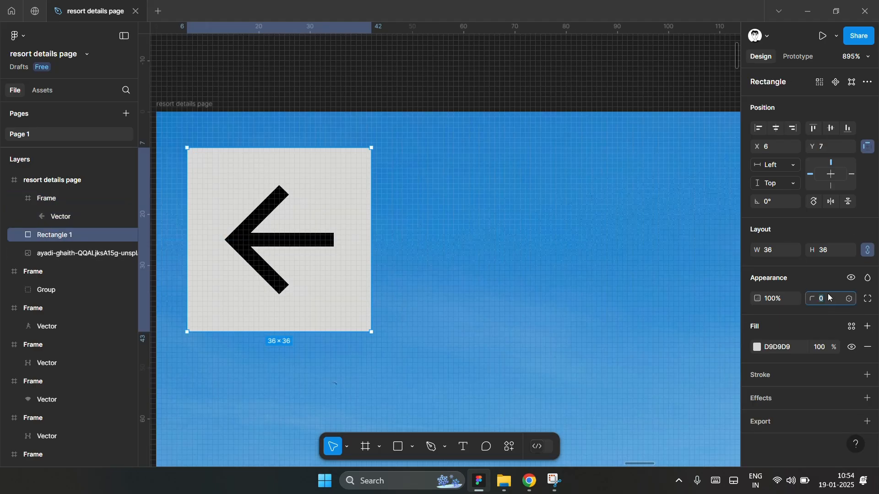
pyautogui.write('4')
pyautogui.press('Return')
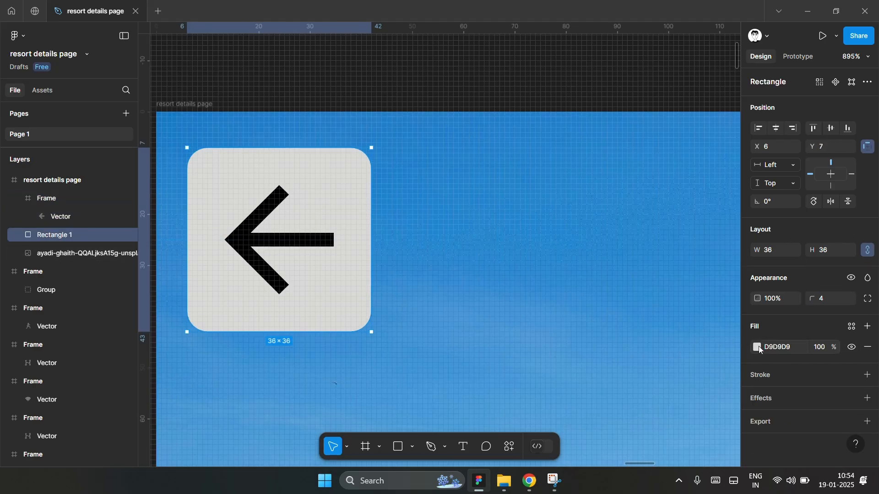
# - Sample the sky blue from the photo for the square's fill and darken it to 034374
pyautogui.click(758, 348)
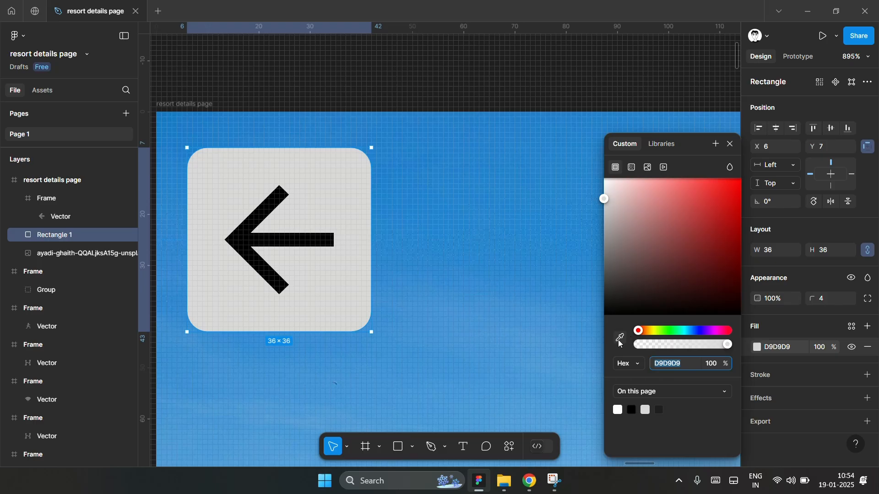
pyautogui.click(621, 341)
pyautogui.click(566, 284)
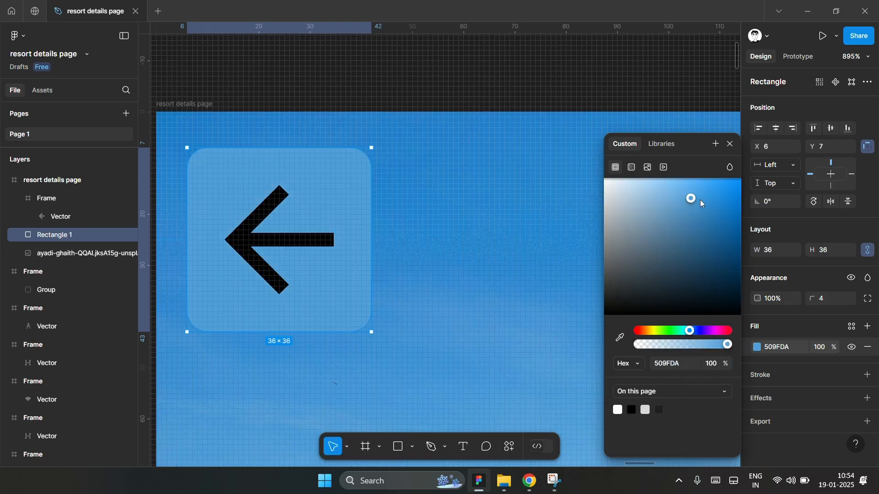
pyautogui.click(706, 210)
pyautogui.moveTo(706, 212); pyautogui.dragTo(737, 257)
# - Change the back arrow's colour to white, FFFFFF
pyautogui.click(286, 241)
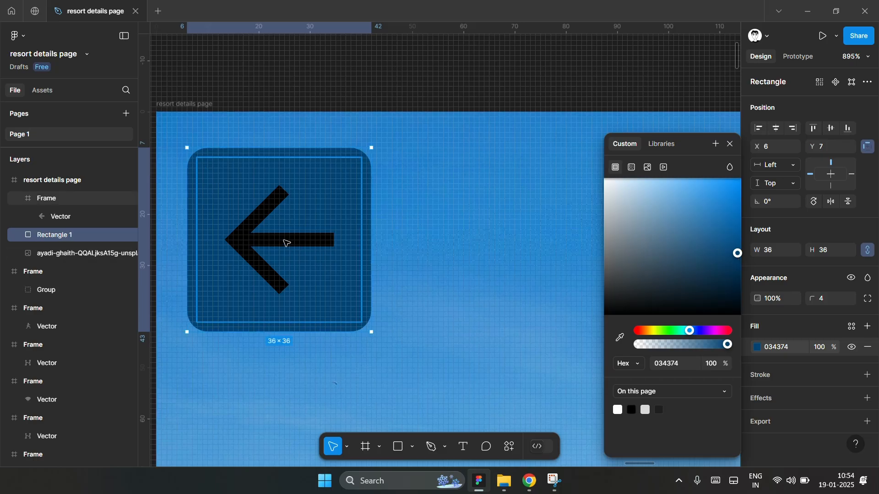
pyautogui.scroll(-2, 778, 369)
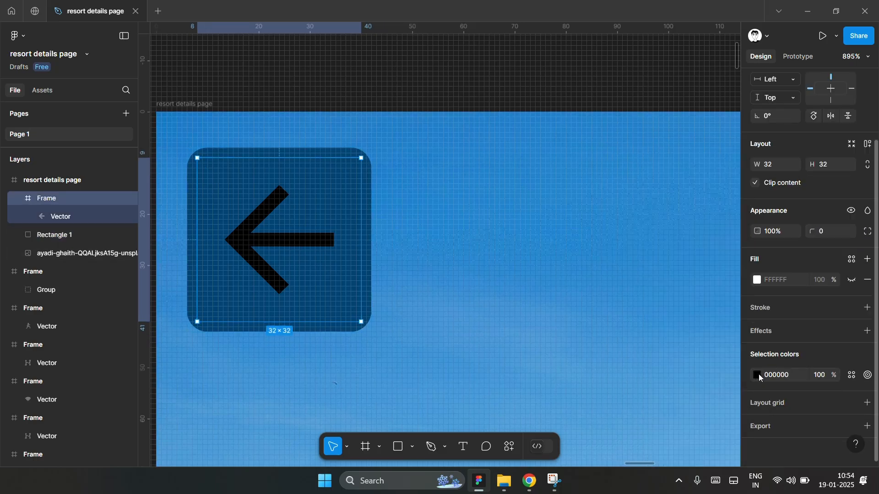
pyautogui.click(757, 375)
pyautogui.moveTo(608, 192); pyautogui.dragTo(603, 178)
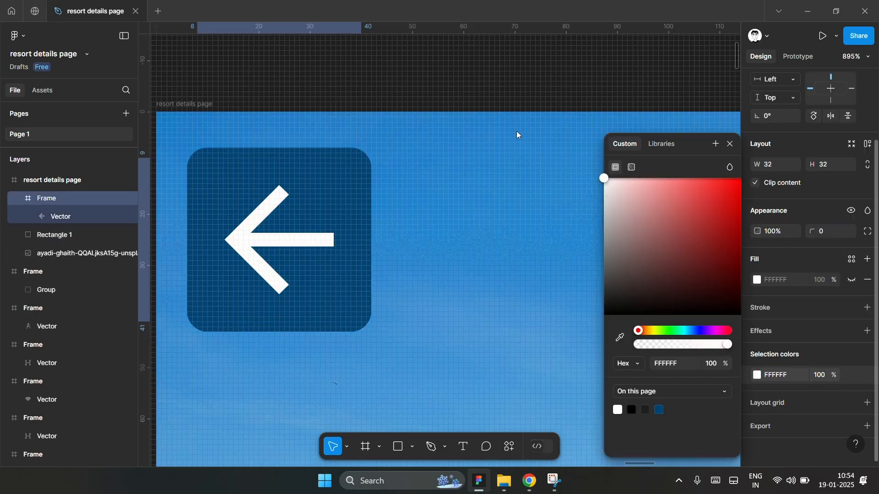
# - Group the arrow with its dark blue square and move the group inward to about X 24, Y 21
pyautogui.click(374, 84)
pyautogui.scroll(-15, 334, 94)
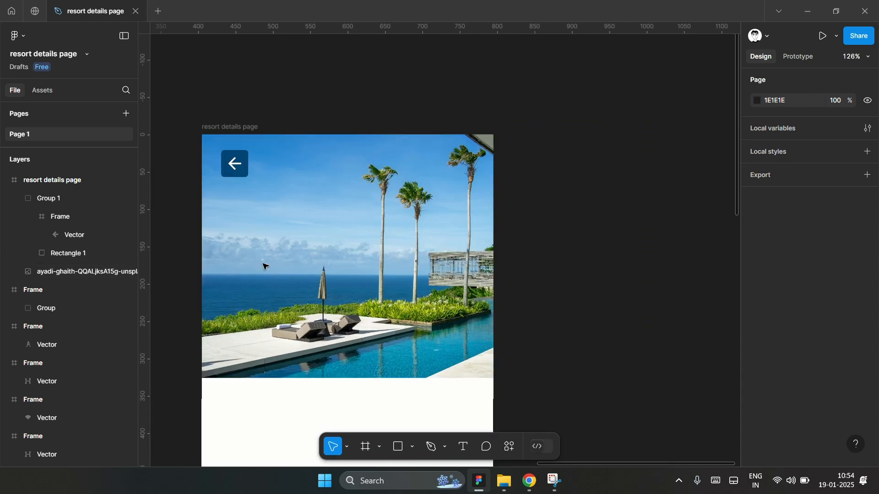
pyautogui.scroll(1, 264, 266)
# - Add a column layout grid with 4 columns to the resort details page frame
pyautogui.click(226, 117)
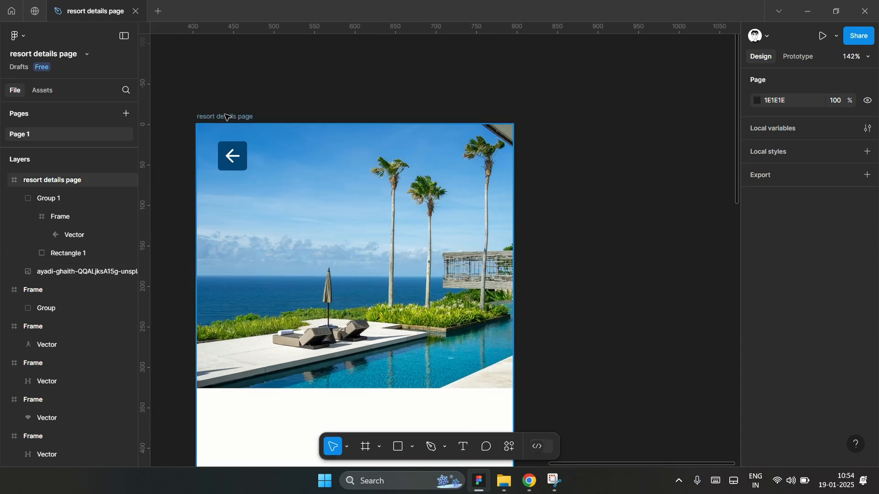
pyautogui.scroll(-2, 817, 358)
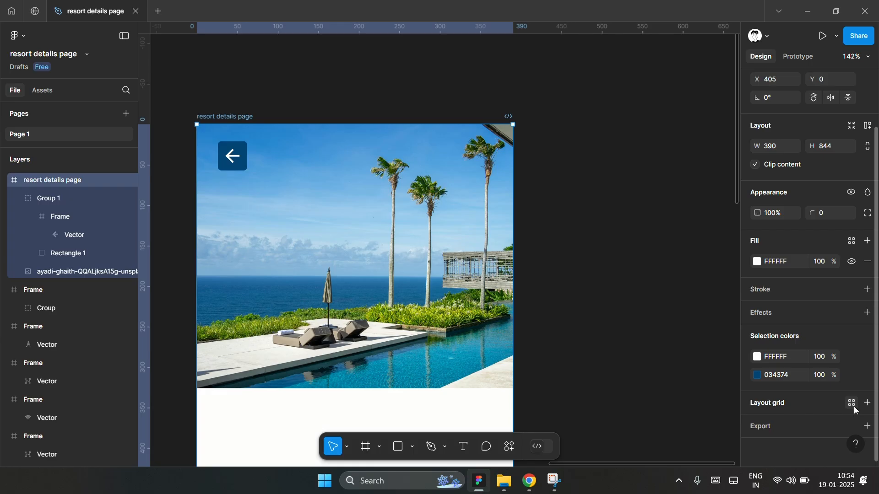
pyautogui.click(854, 408)
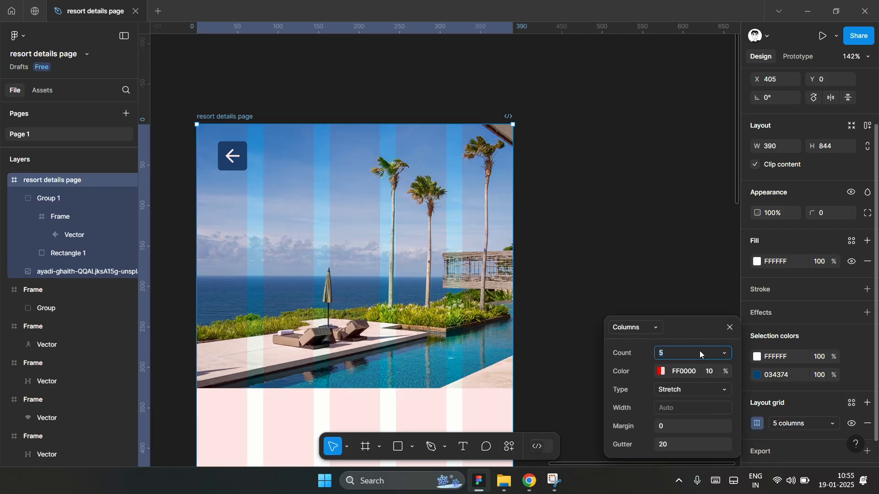
pyautogui.write('4')
pyautogui.press('Return')
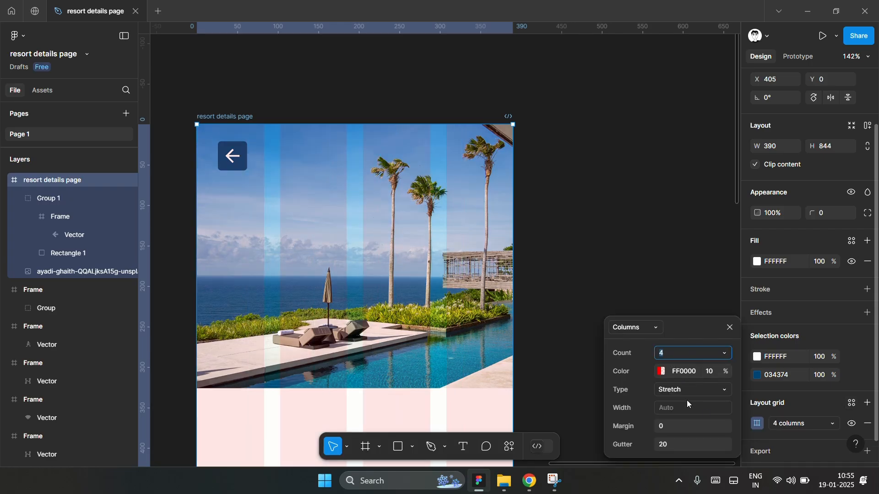
# - Set the column grid's type to Center and its column width to 70
pyautogui.click(687, 395)
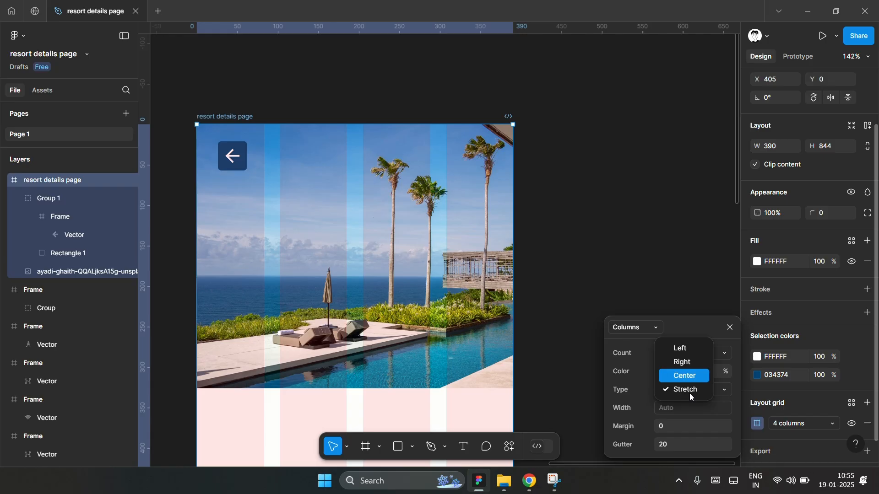
pyautogui.press('Return')
pyautogui.click(686, 411)
pyautogui.hotkey('shift', 'Up')
pyautogui.hotkey('shift', 'Up')
pyautogui.hotkey('shift', 'Up')
pyautogui.hotkey('shift', 'Up')
pyautogui.hotkey('shift', 'Up')
pyautogui.hotkey('shift', 'Up')
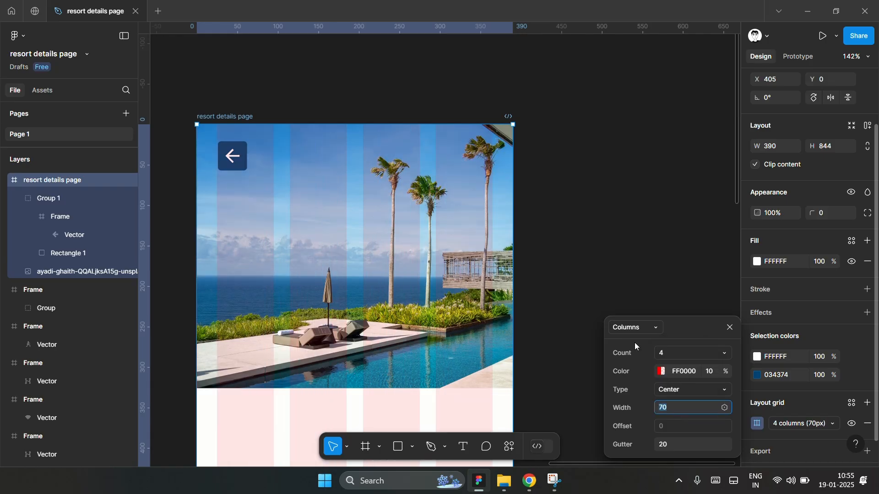
# - Align the back button group with the first grid column's left edge at X 25
pyautogui.press('Left')
pyautogui.press('Left')
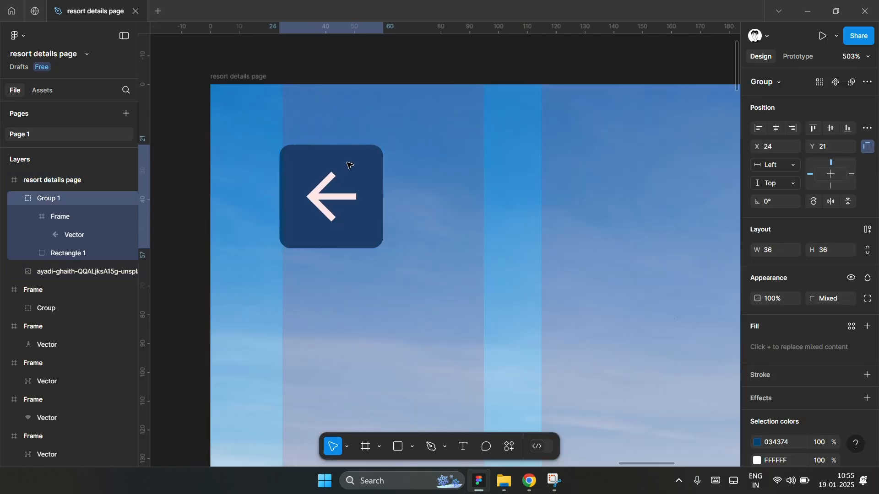
pyautogui.moveTo(349, 165); pyautogui.dragTo(352, 165)
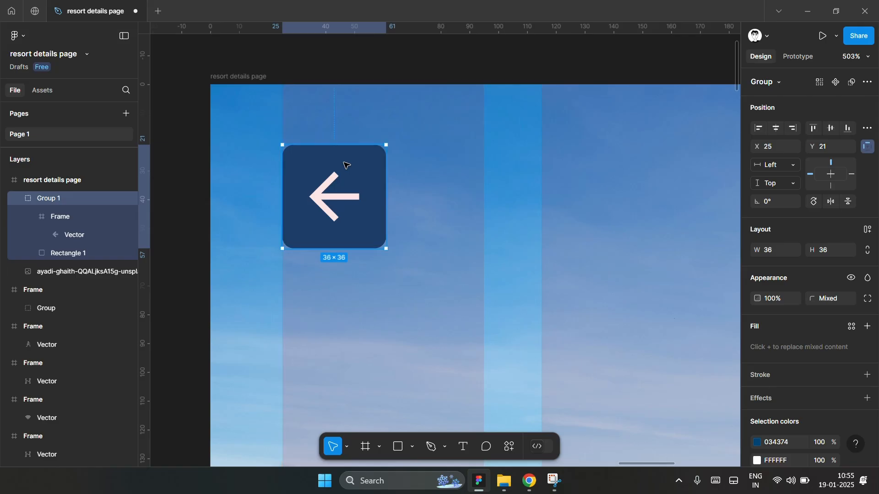
# - Hide the column layout grid of the resort details page frame
pyautogui.scroll(-8, 190, 146)
pyautogui.scroll(-3, 798, 428)
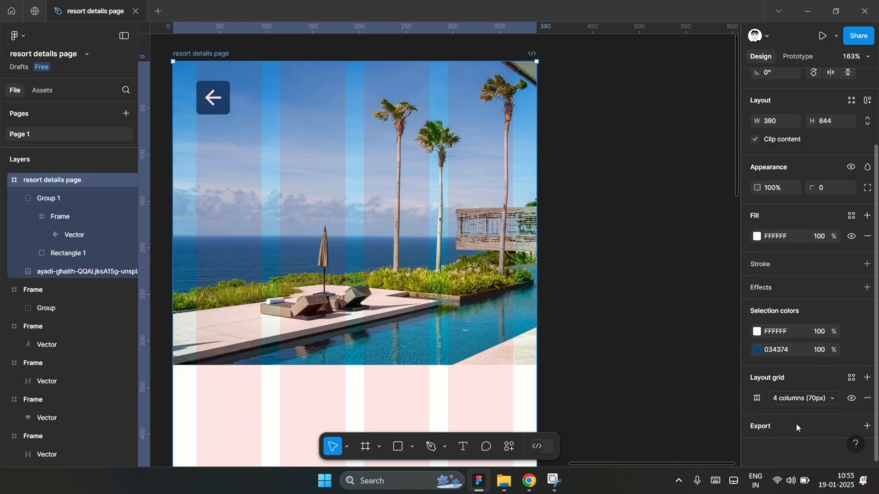
pyautogui.click(851, 398)
pyautogui.scroll(-2, 604, 315)
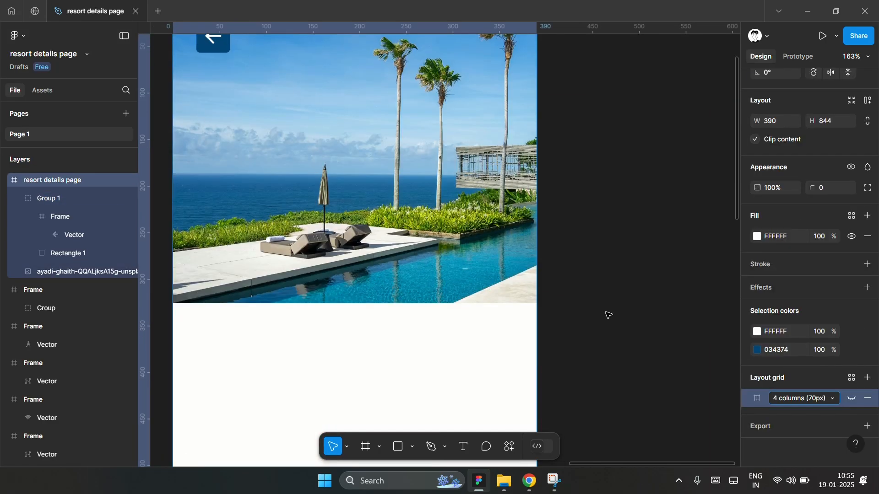
pyautogui.scroll(-3, 606, 314)
pyautogui.hscroll(-2, 605, 314)
pyautogui.scroll(1, 593, 152)
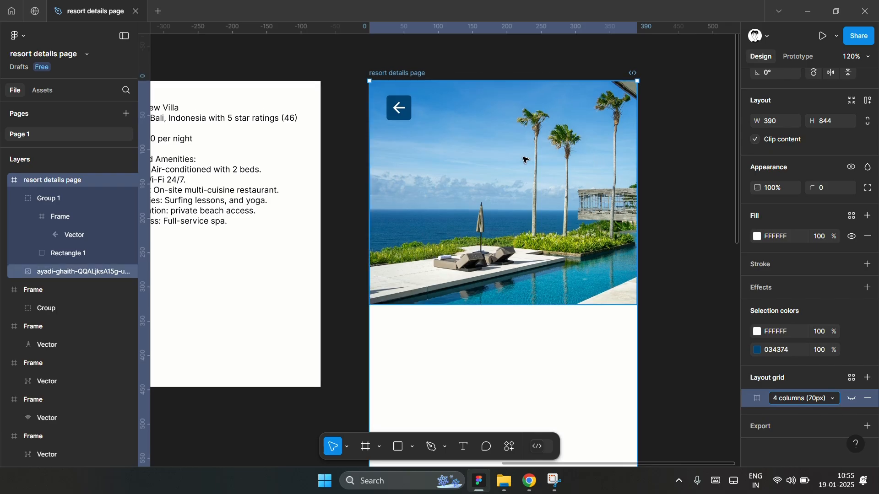
# - Copy the villa name "JK Lakeview Villa" from the text in the input frame
pyautogui.scroll(-3, 657, 194)
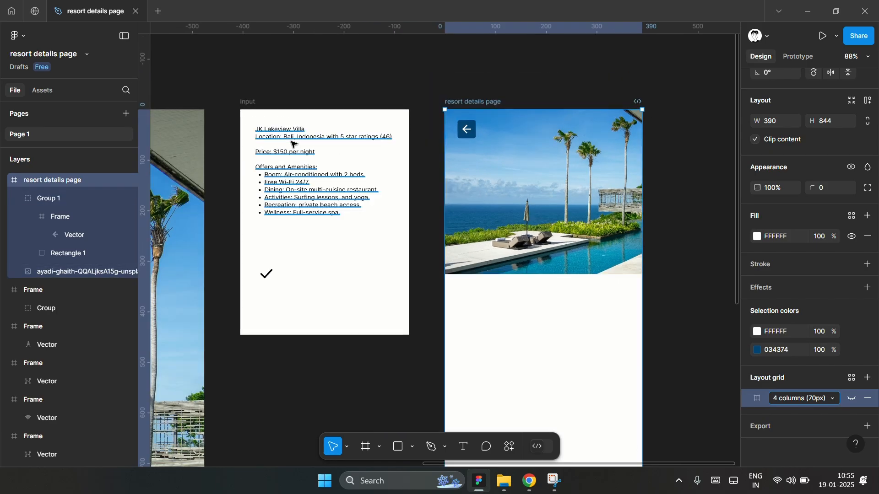
pyautogui.scroll(4, 292, 144)
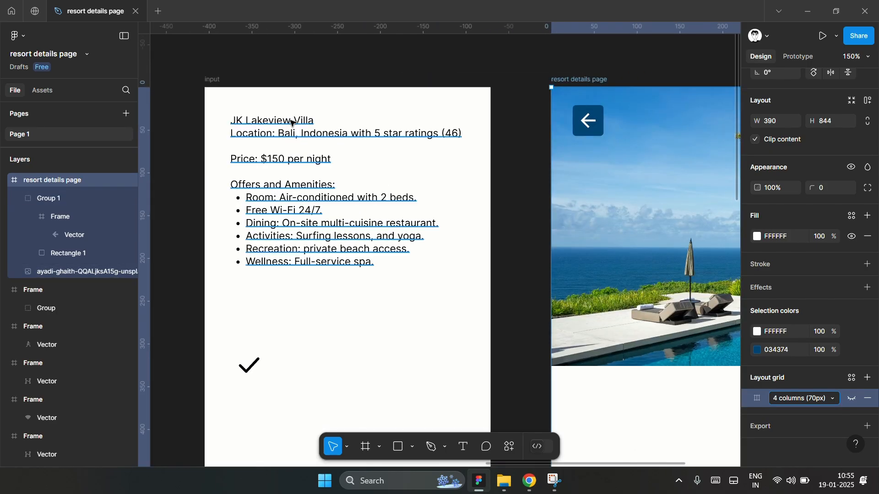
pyautogui.click(293, 122)
pyautogui.doubleClick(284, 122)
pyautogui.tripleClick(263, 120)
pyautogui.hotkey('ctrl', 'c')
pyautogui.press('Escape')
# - Add the copied name "JK Lakeview Villa" as a new text layer below the hero photo on the resort details page
pyautogui.scroll(-5, 275, 137)
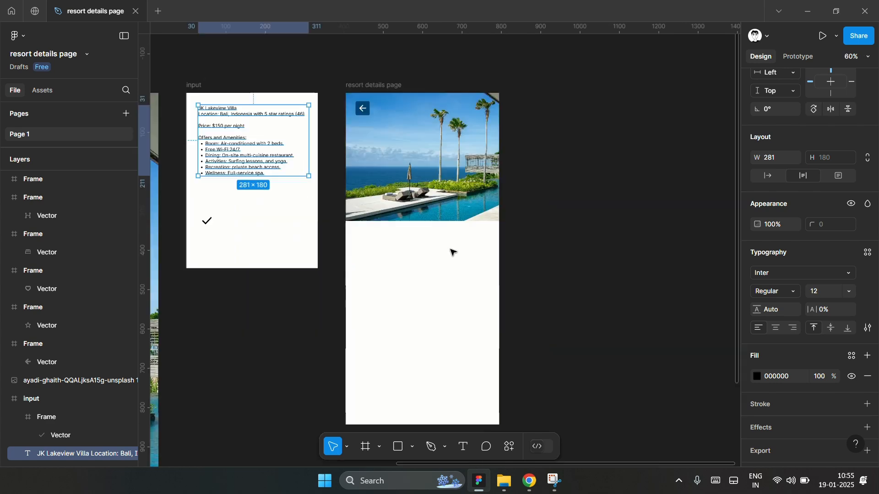
pyautogui.scroll(5, 453, 253)
pyautogui.scroll(1, 262, 255)
pyautogui.press('t')
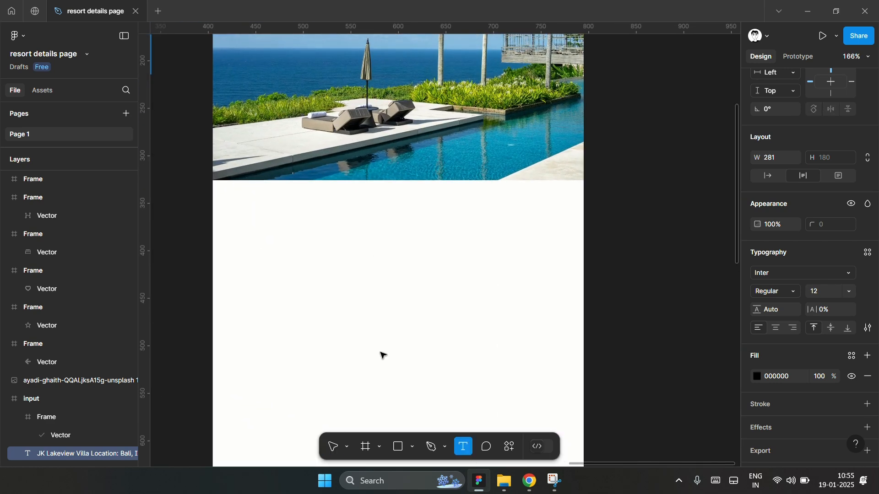
pyautogui.click(355, 264)
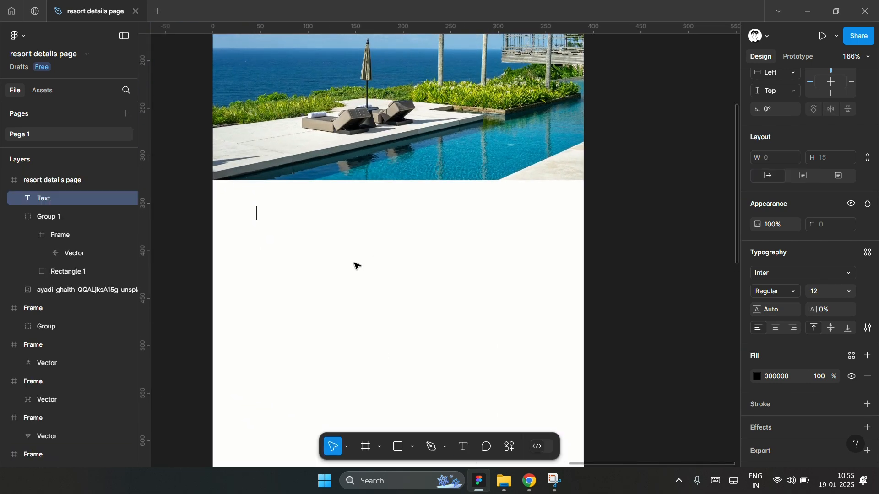
pyautogui.hotkey('ctrl', 'v')
pyautogui.hotkey('ctrl', 'a')
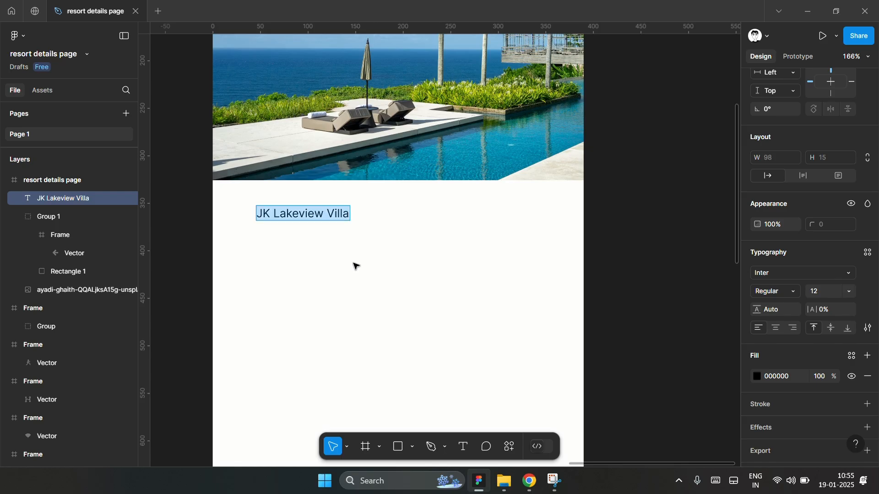
pyautogui.press('Escape')
# - Duplicate the villa name below itself and replace the copy's text with the input's "Location: Bali, Indonesia with 5 star ratings (46)" line
pyautogui.moveTo(320, 218); pyautogui.dragTo(320, 248)
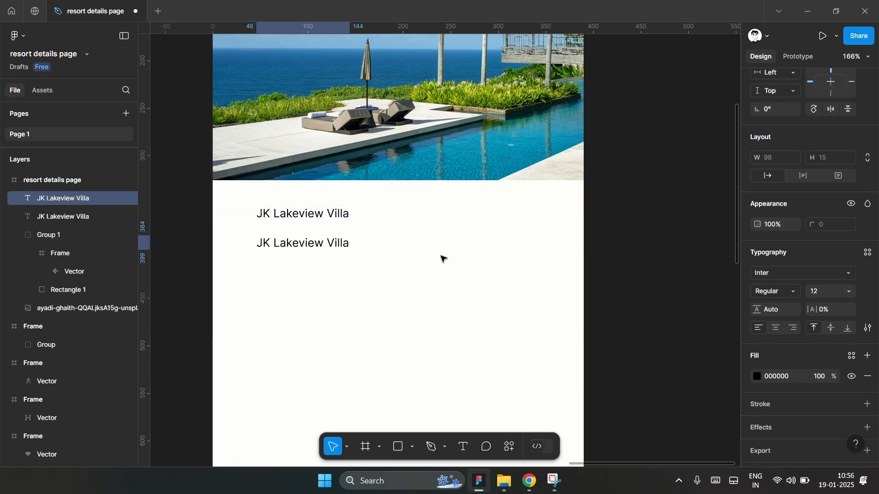
pyautogui.scroll(-5, 530, 263)
pyautogui.scroll(2, 253, 120)
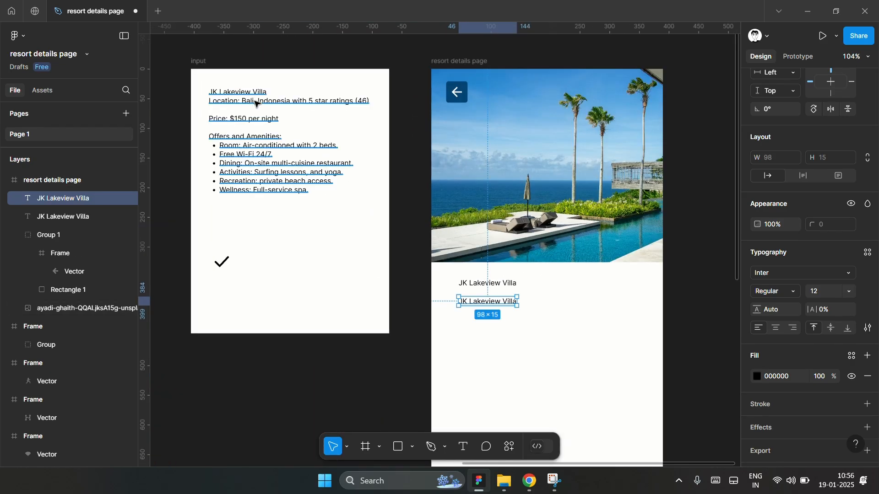
pyautogui.tripleClick(256, 103)
pyautogui.hotkey('ctrl', 'c')
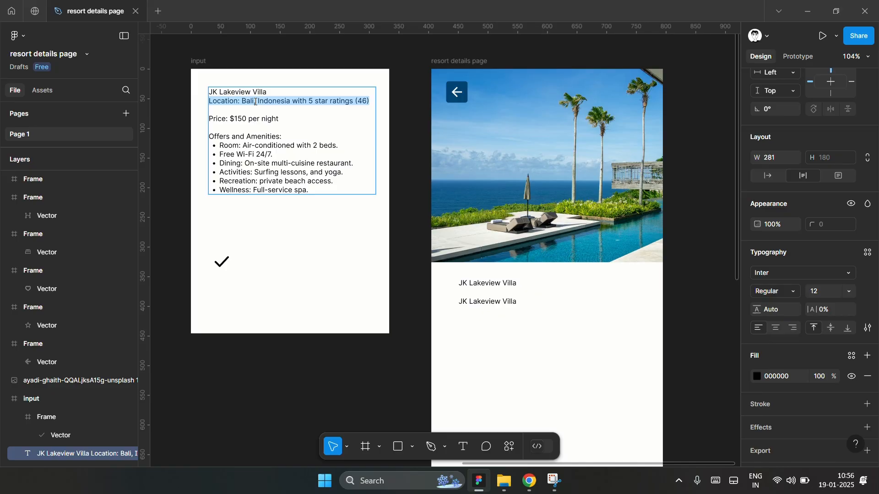
pyautogui.press('Escape')
pyautogui.scroll(5, 558, 330)
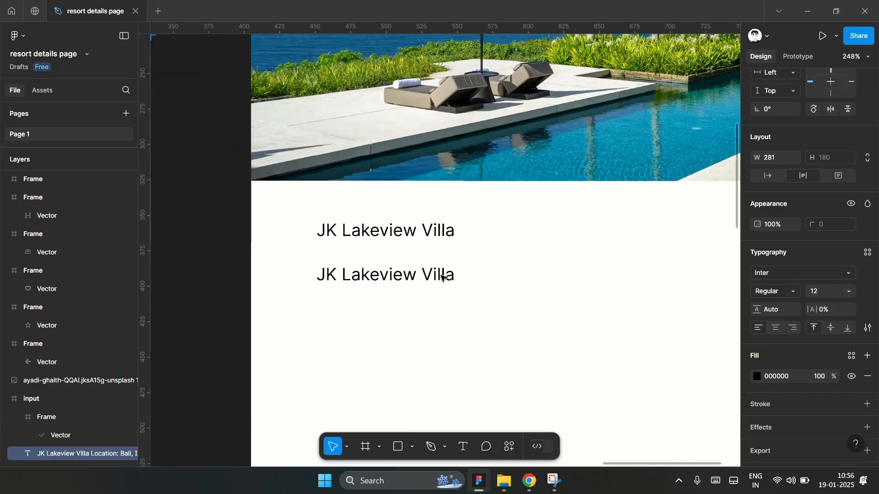
pyautogui.doubleClick(425, 277)
pyautogui.hotkey('ctrl', 'v')
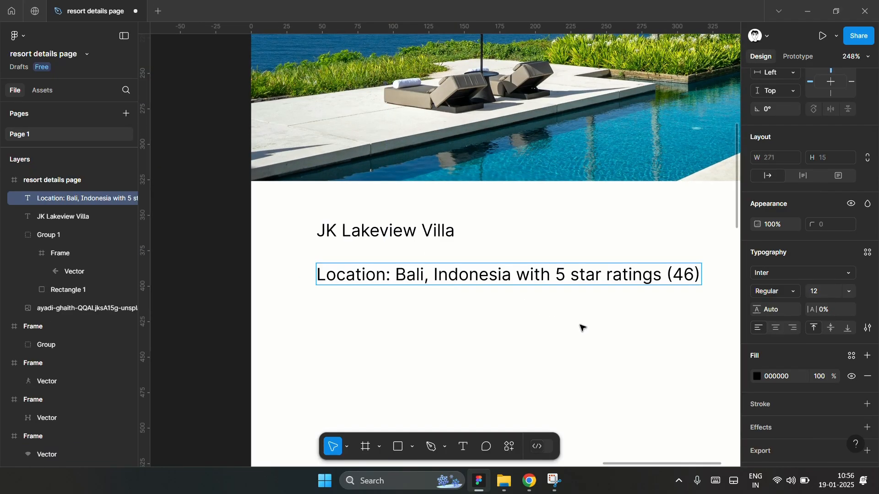
# - Add "Price: $150 per night" below the location line, with the "Offers and Amenities:" heading and bulleted amenities list underneath
pyautogui.write('Price: $150 per night')
pyautogui.scroll(3, 312, 335)
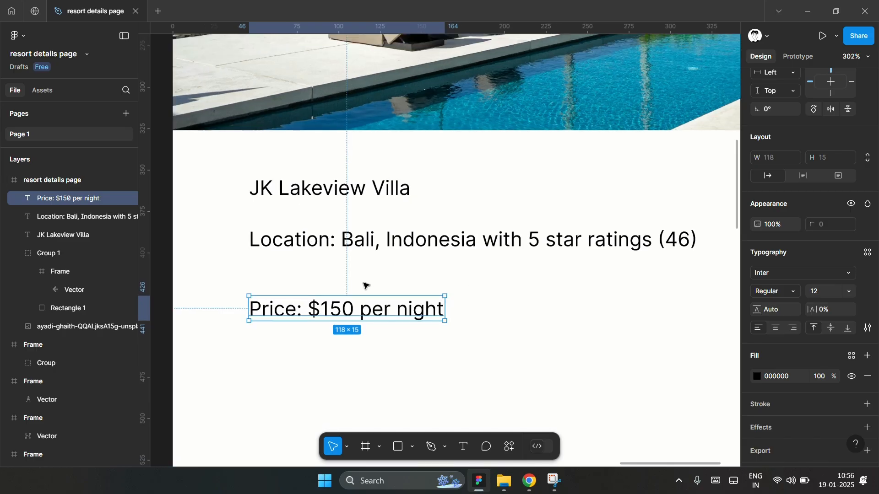
pyautogui.scroll(-3, 364, 286)
pyautogui.moveTo(392, 304); pyautogui.dragTo(392, 365)
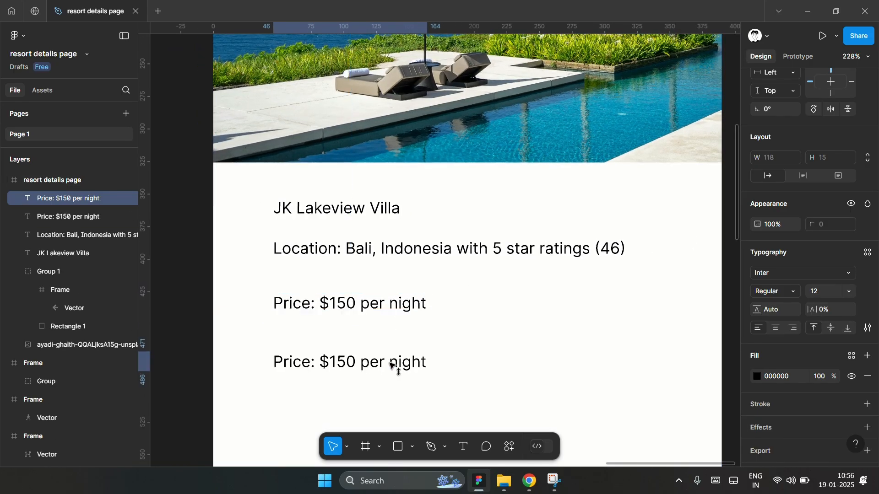
pyautogui.scroll(-5, 506, 317)
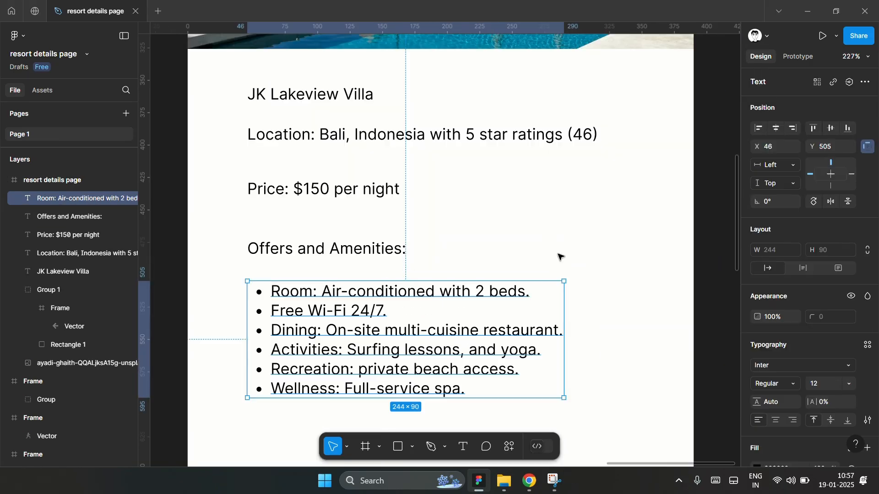
# - Set the font size of the "JK Lakeview Villa" title to 24
pyautogui.scroll(-4, 564, 268)
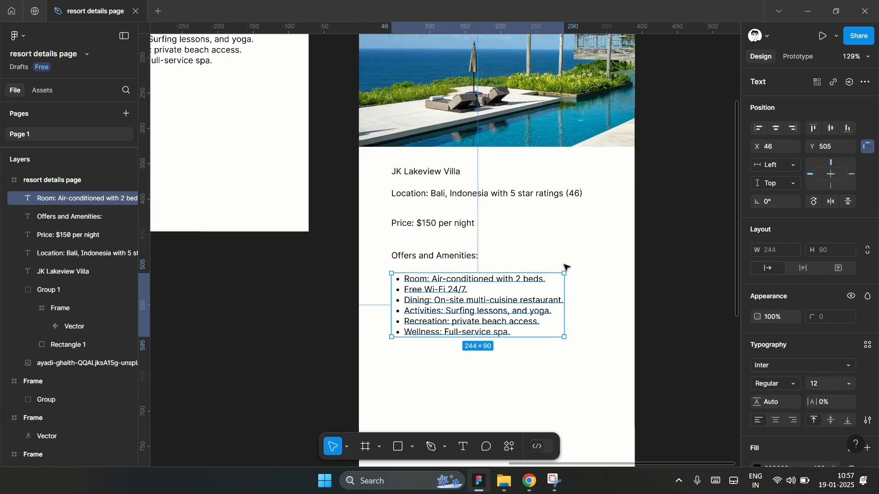
pyautogui.scroll(4, 566, 267)
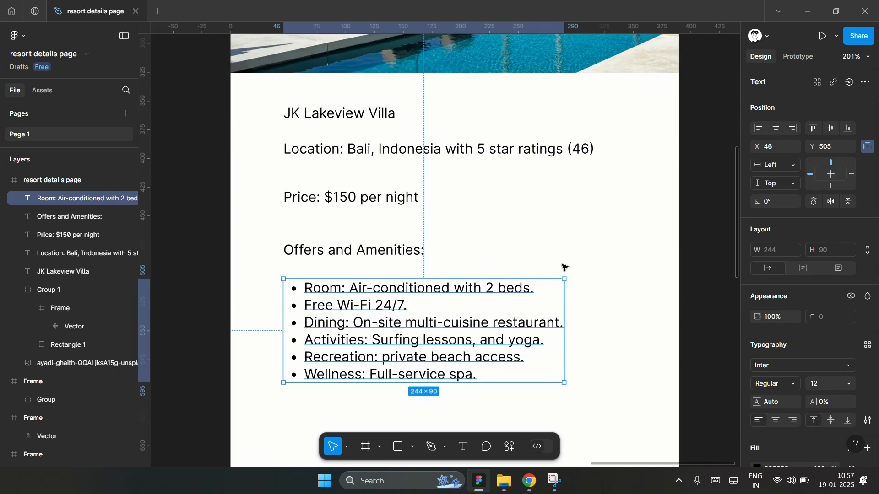
pyautogui.scroll(1, 471, 215)
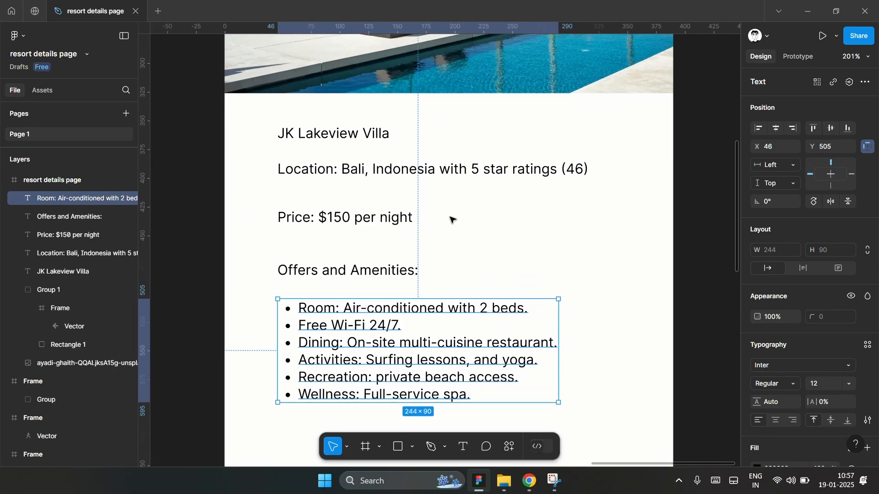
pyautogui.scroll(1, 412, 174)
pyautogui.click(384, 135)
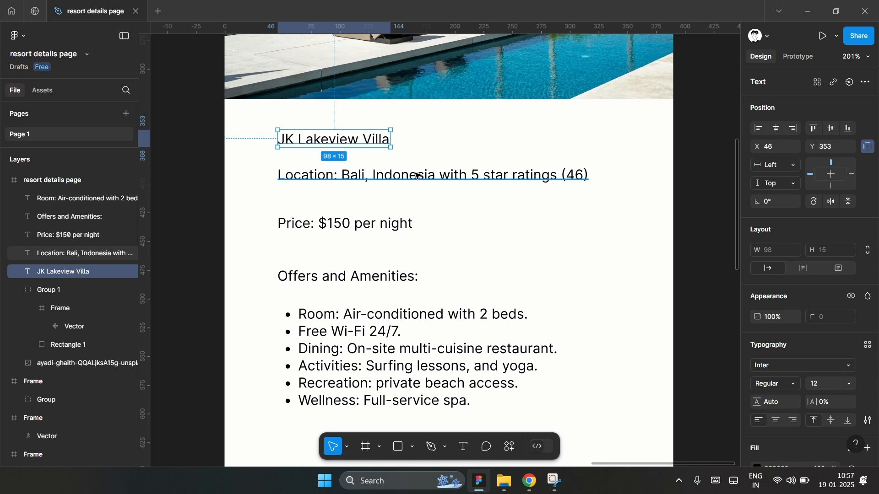
pyautogui.click(833, 388)
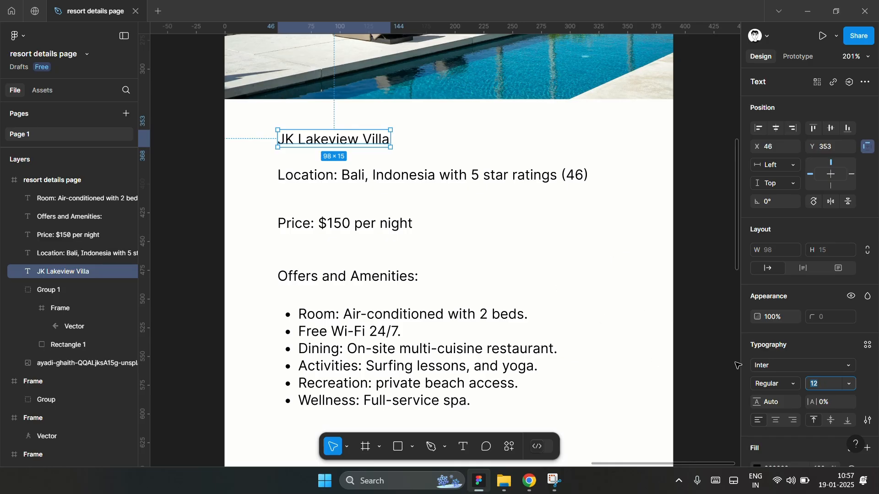
pyautogui.write('22')
pyautogui.press('Return')
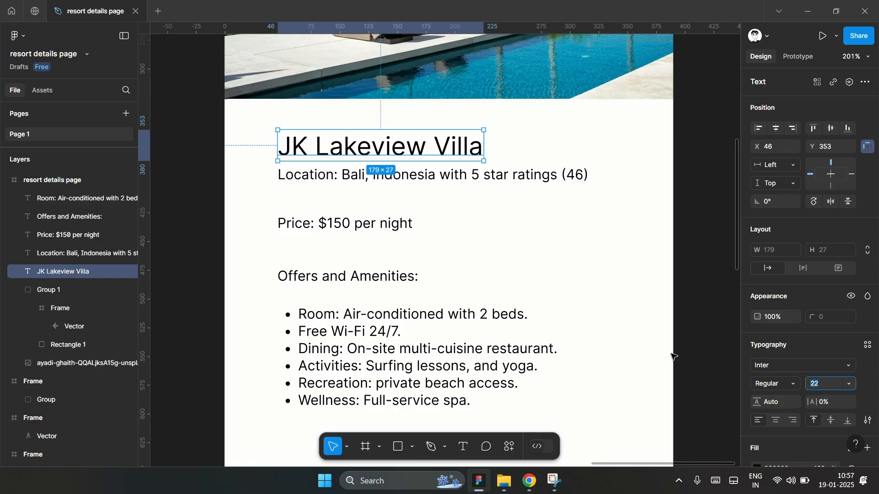
pyautogui.press('Up')
pyautogui.press('Up')
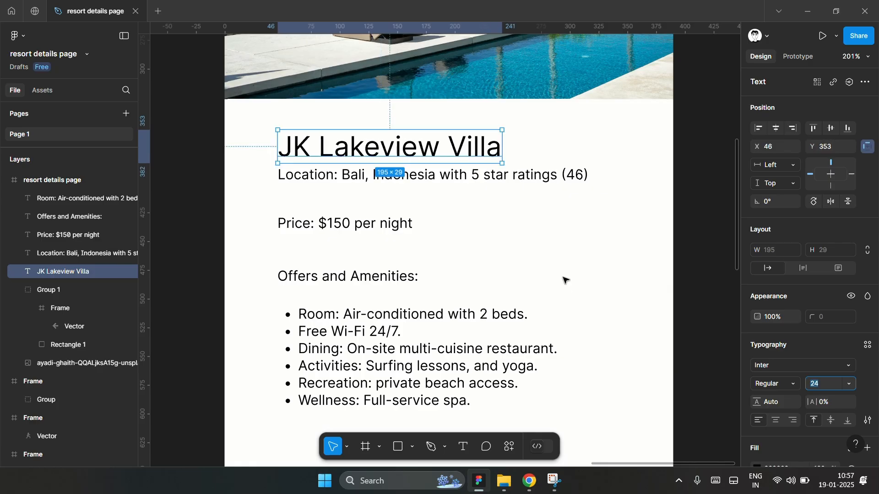
# - Move the location line down to Y 394 and set its font size to 16
pyautogui.click(513, 181)
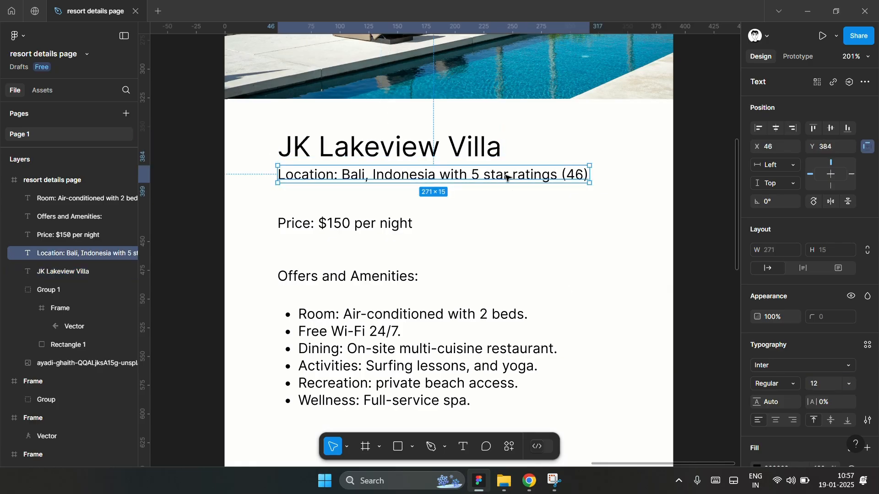
pyautogui.hotkey('shift', 'Down')
pyautogui.press('Up')
pyautogui.press('Up')
pyautogui.press('Up')
pyautogui.press('Up')
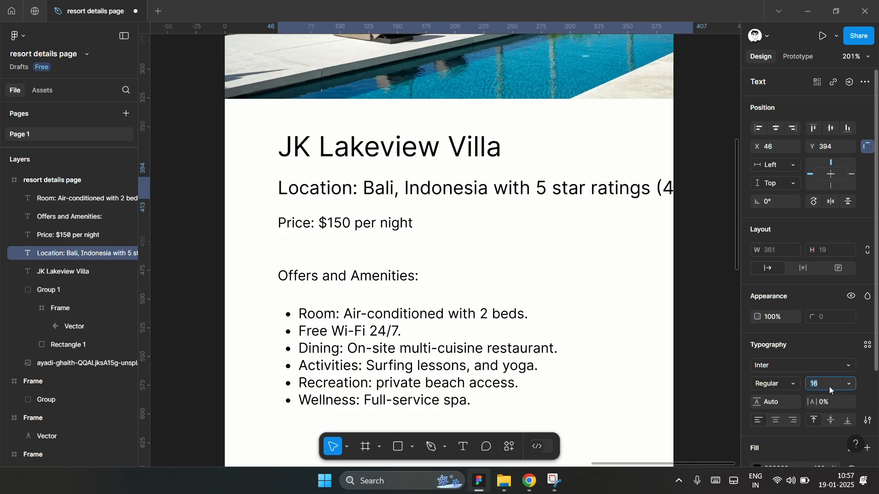
# - Cut "5 star ratings (46)" from the location line and delete the word "with", leaving "Location: Bali, Indonesia"
pyautogui.click(565, 186)
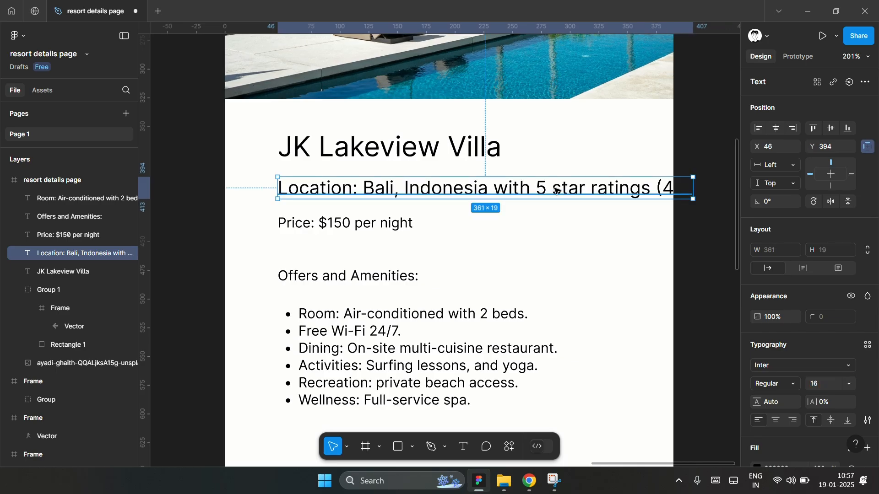
pyautogui.doubleClick(540, 186)
pyautogui.click(538, 187)
pyautogui.moveTo(538, 187); pyautogui.dragTo(737, 194)
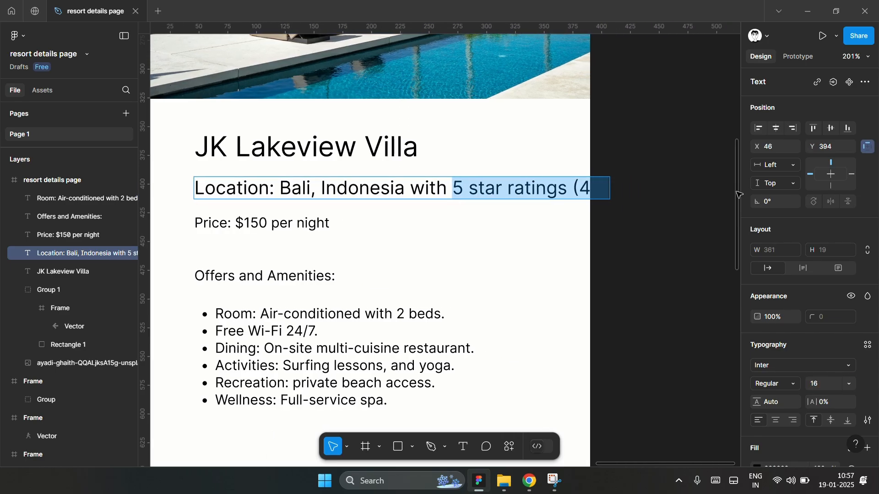
pyautogui.press('BackSpace')
pyautogui.press('BackSpace')
pyautogui.press('BackSpace')
pyautogui.press('BackSpace')
pyautogui.press('BackSpace')
pyautogui.press('BackSpace')
pyautogui.press('BackSpace')
pyautogui.press('Escape')
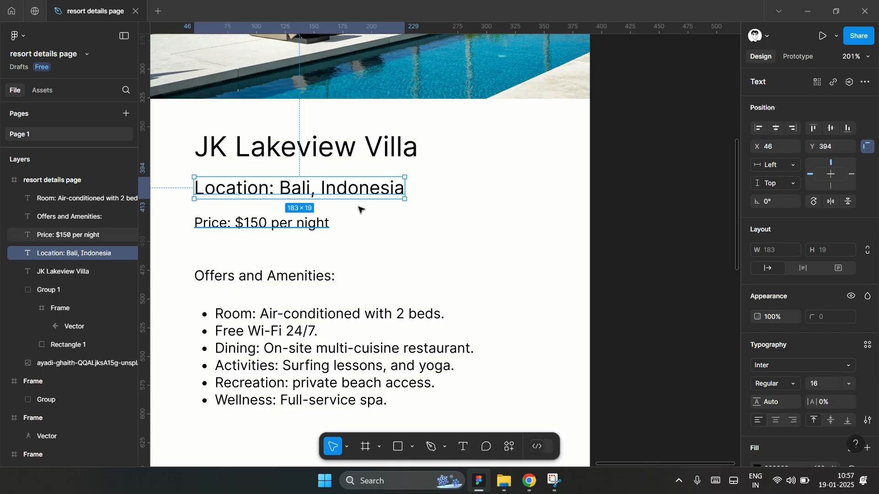
# - Paste "5 star ratings (46)" as a separate text layer and set its font size to 12
pyautogui.click(297, 231)
pyautogui.hotkey('ctrl', 'v')
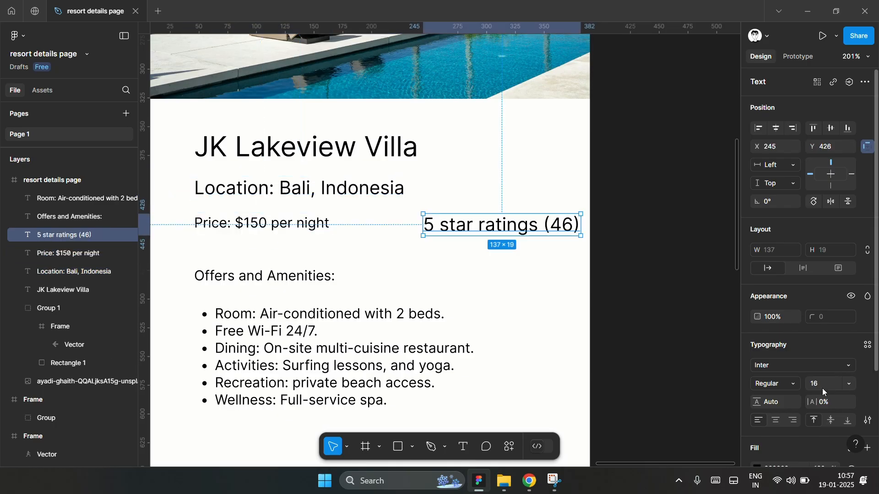
pyautogui.click(822, 388)
pyautogui.write('12')
pyautogui.press('Return')
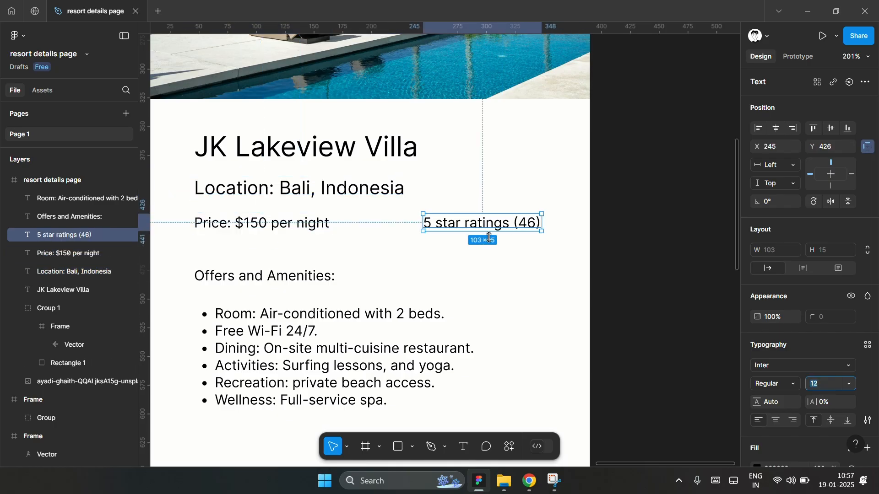
# - Move the star ratings text beside the location line, at X 248 and Y 396
pyautogui.click(479, 222)
pyautogui.moveTo(483, 226); pyautogui.dragTo(487, 192)
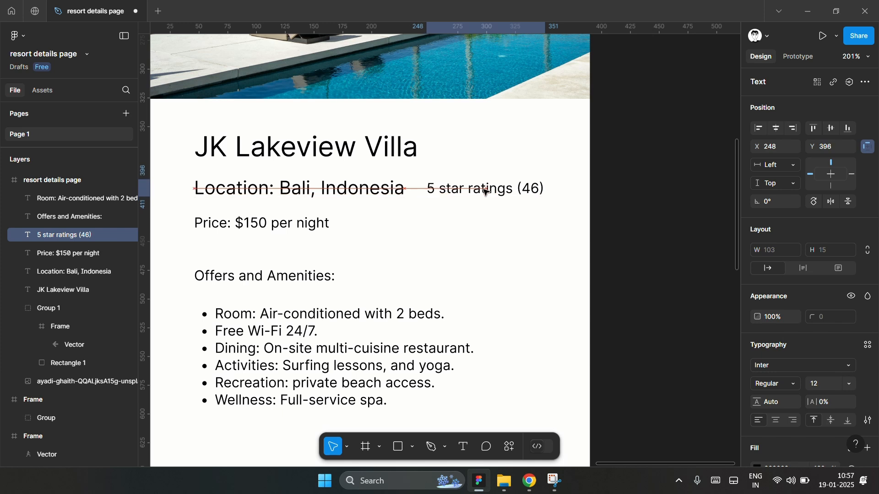
pyautogui.click(613, 214)
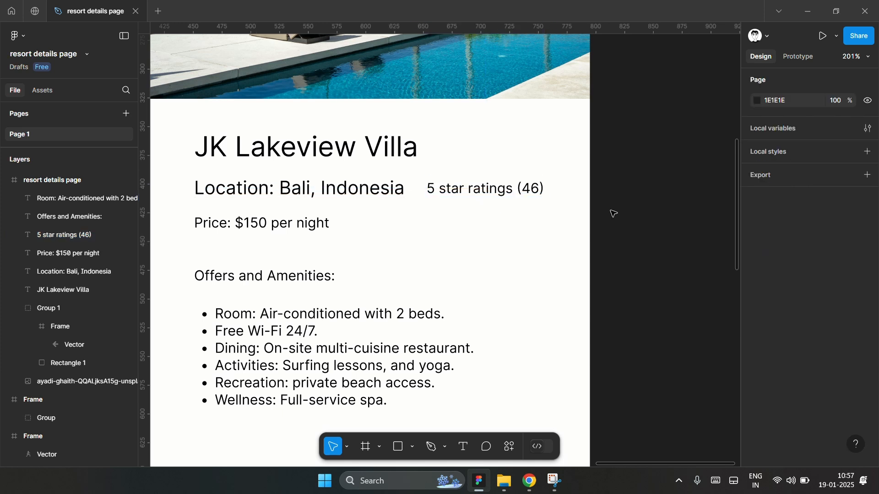
# - Make the price line bold and set its font size to 20
pyautogui.click(288, 222)
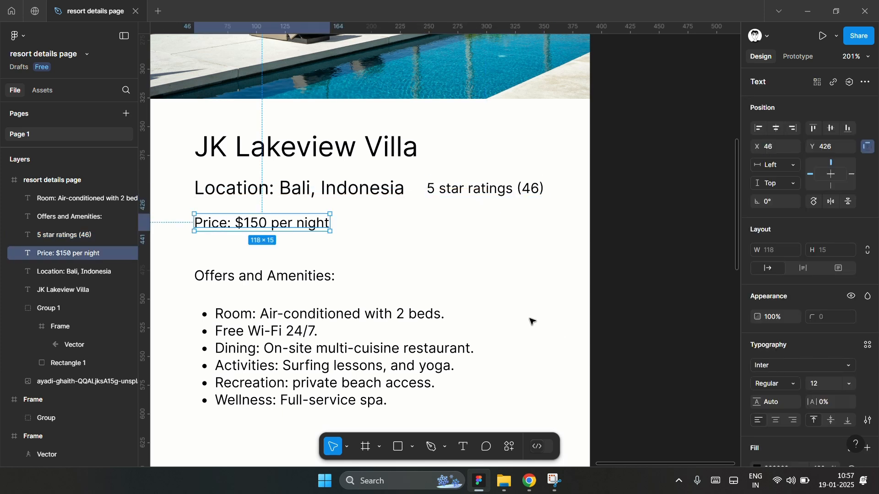
pyautogui.hotkey('ctrl', 'b')
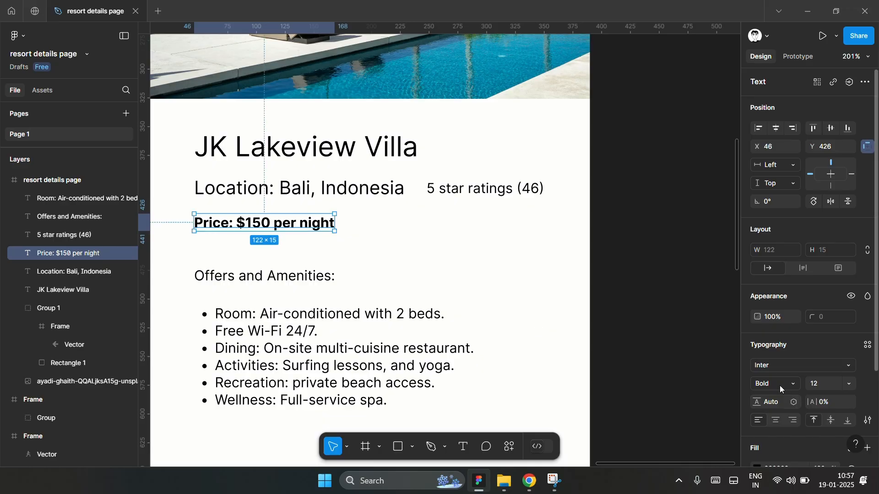
pyautogui.click(820, 384)
pyautogui.write('22')
pyautogui.press('Return')
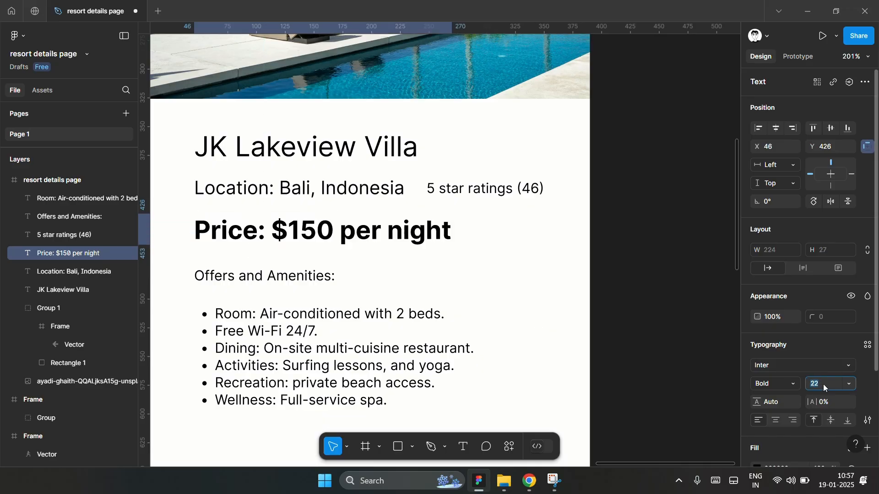
pyautogui.write('20')
pyautogui.press('Return')
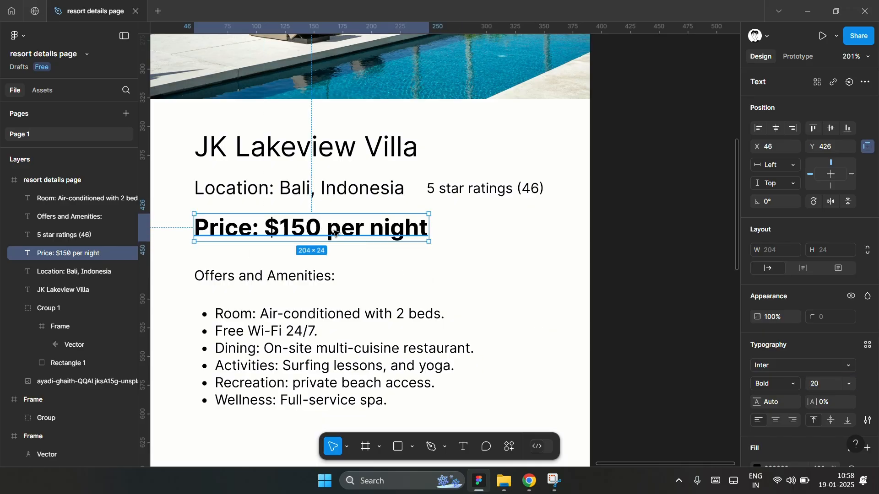
# - Set "per night" in the price line to regular weight and replace "per" with "/"
pyautogui.doubleClick(334, 233)
pyautogui.moveTo(328, 231); pyautogui.dragTo(451, 235)
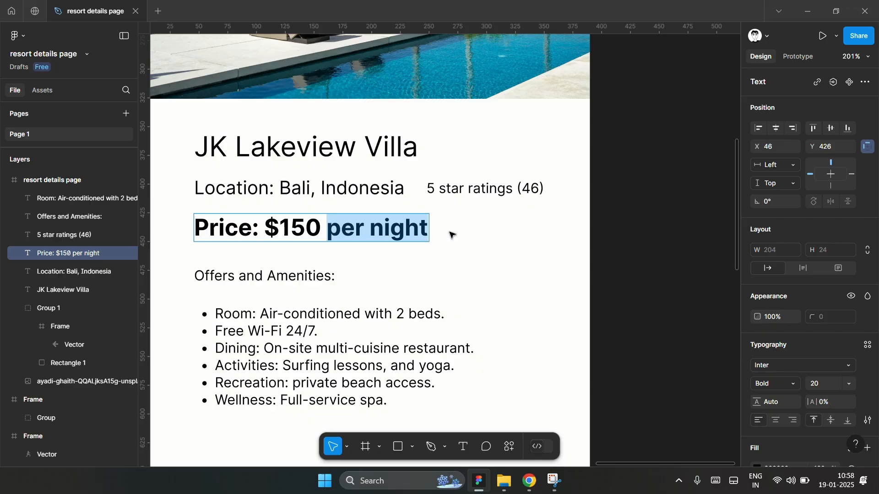
pyautogui.hotkey('ctrl', 'b')
pyautogui.doubleClick(337, 230)
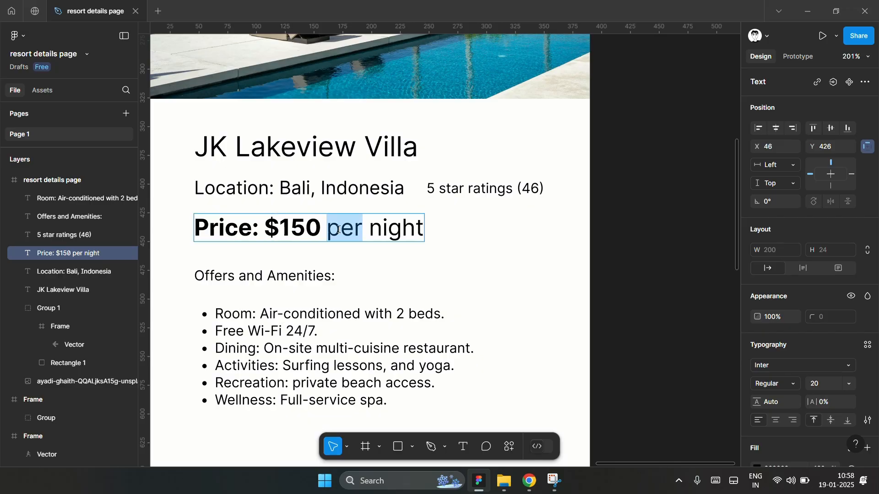
pyautogui.write('/')
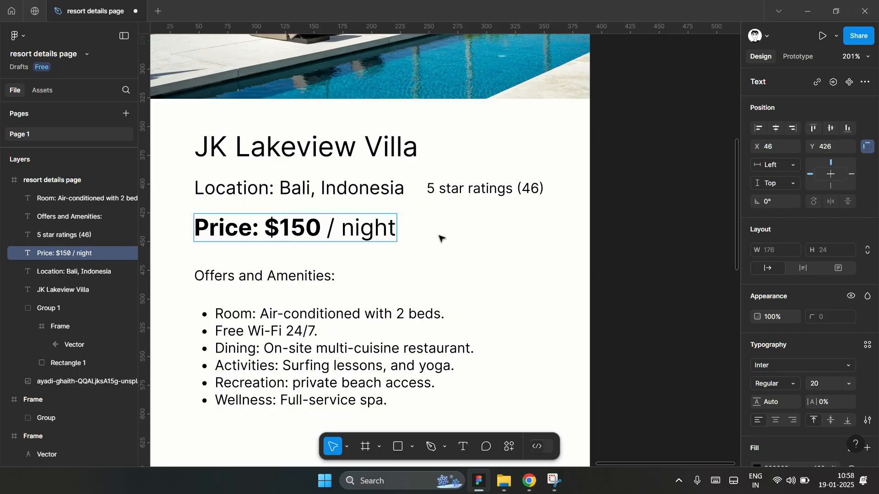
# - Reduce the font size of the "/ night" part of the price line
pyautogui.moveTo(326, 228); pyautogui.dragTo(476, 223)
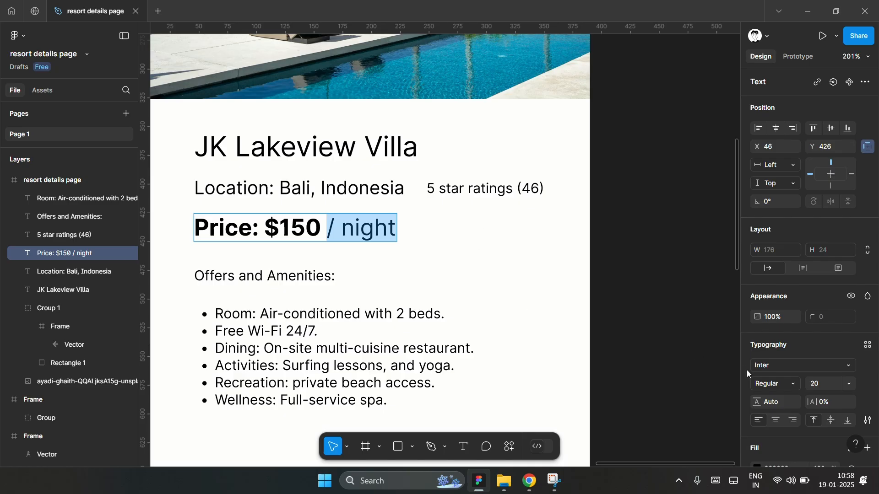
pyautogui.click(822, 382)
pyautogui.press('Down')
pyautogui.press('Down')
pyautogui.press('Down')
pyautogui.press('Down')
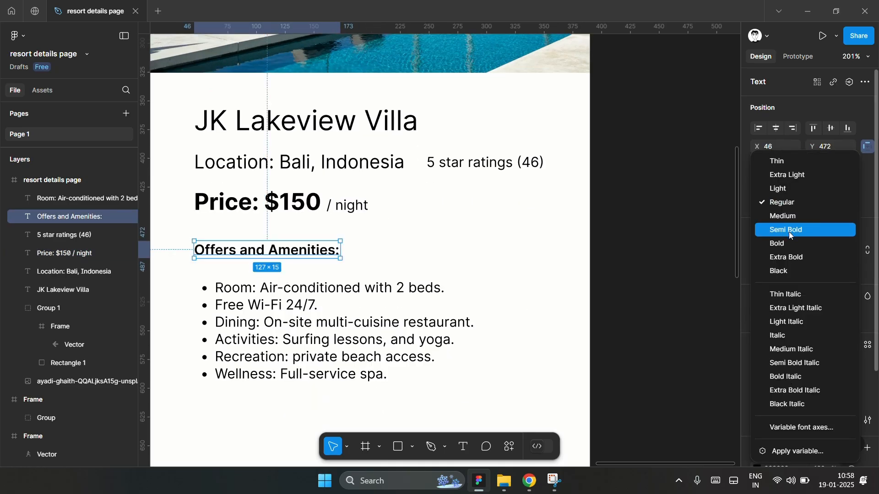
# - Set the "Offers and Amenities:" heading to Semi Bold with a font size of 16
pyautogui.click(789, 233)
pyautogui.click(822, 383)
pyautogui.press('Up')
pyautogui.press('Up')
pyautogui.press('Up')
pyautogui.press('Up')
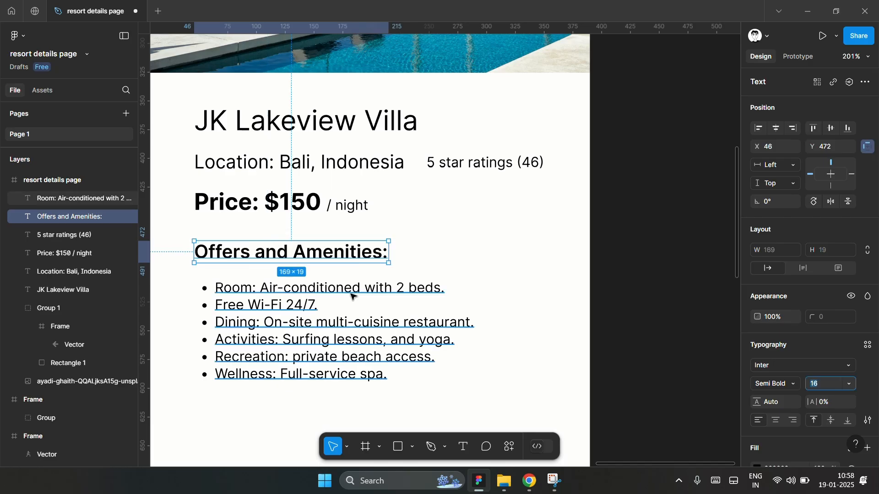
# - Set the amenities list's line height to 25 and increase its font size
pyautogui.click(355, 294)
pyautogui.scroll(-2, 492, 306)
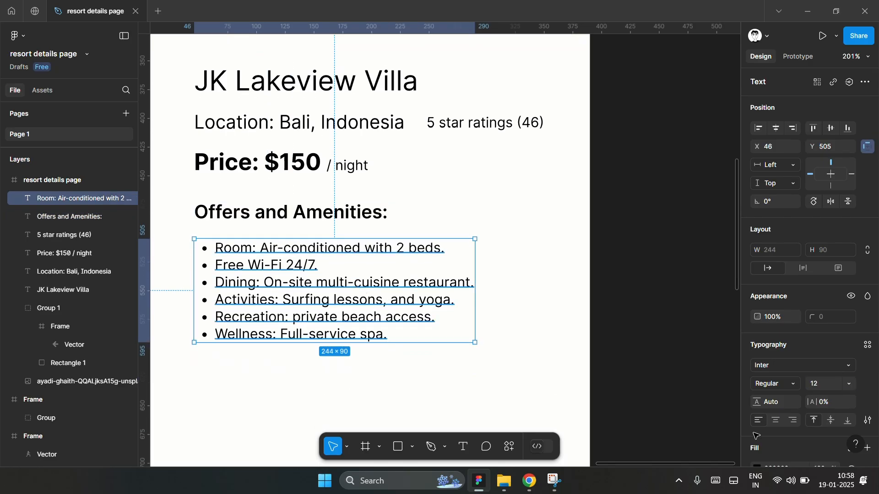
pyautogui.click(773, 402)
pyautogui.write('25')
pyautogui.press('Return')
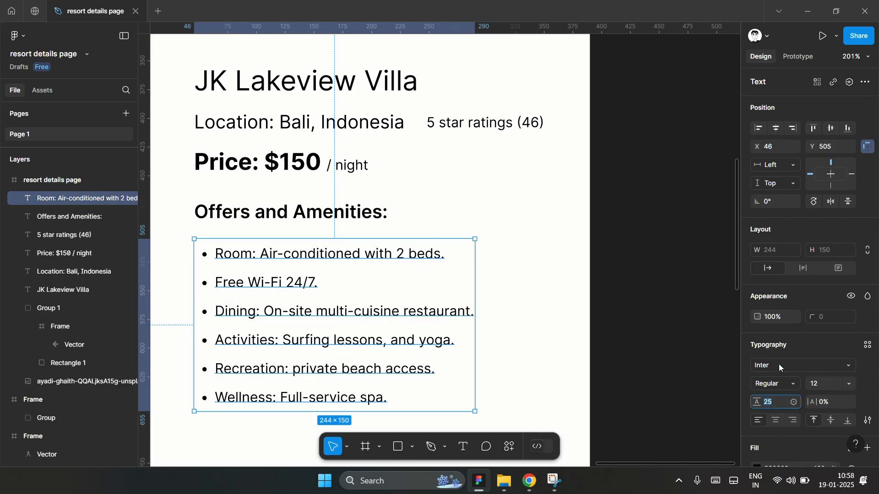
pyautogui.click(825, 386)
pyautogui.press('Up')
pyautogui.press('Up')
pyautogui.press('Up')
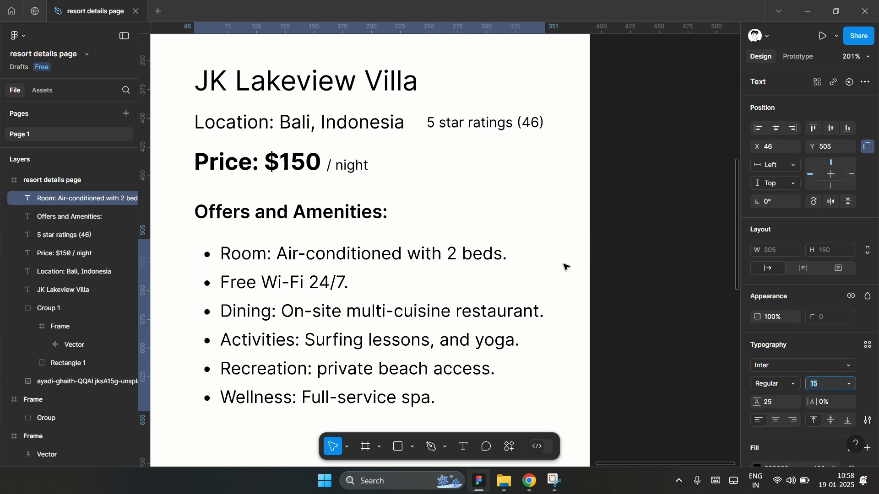
# - Enlarge "Price: $150" to font size 22 and give the "JK Lakeview Villa" title a heavier weight
pyautogui.press('Up')
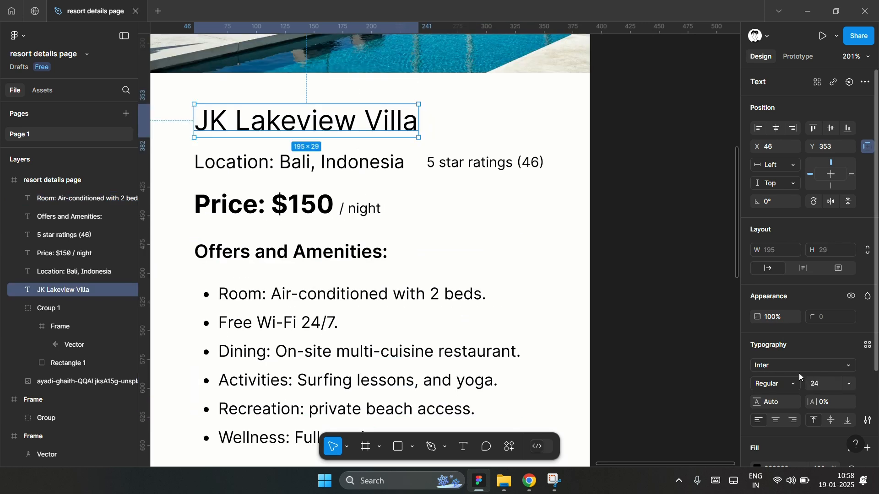
pyautogui.click(792, 383)
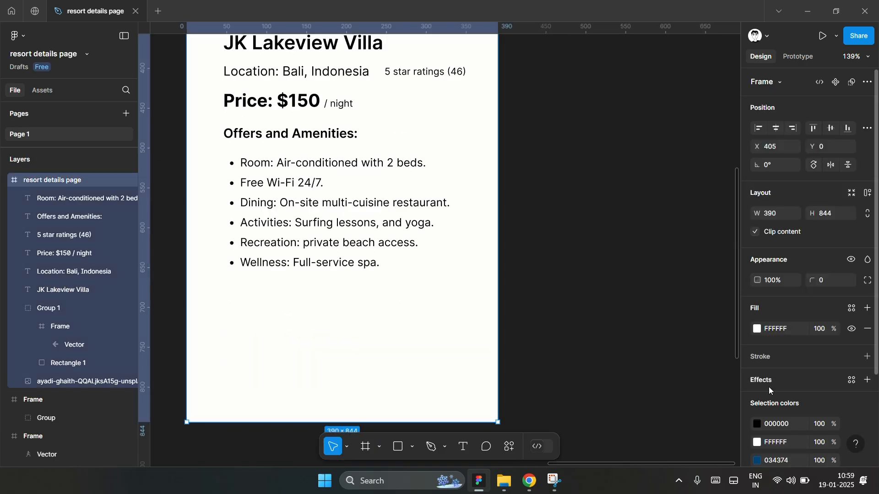
# - Show the four-column layout grid on the resort details page frame
pyautogui.scroll(-3, 773, 387)
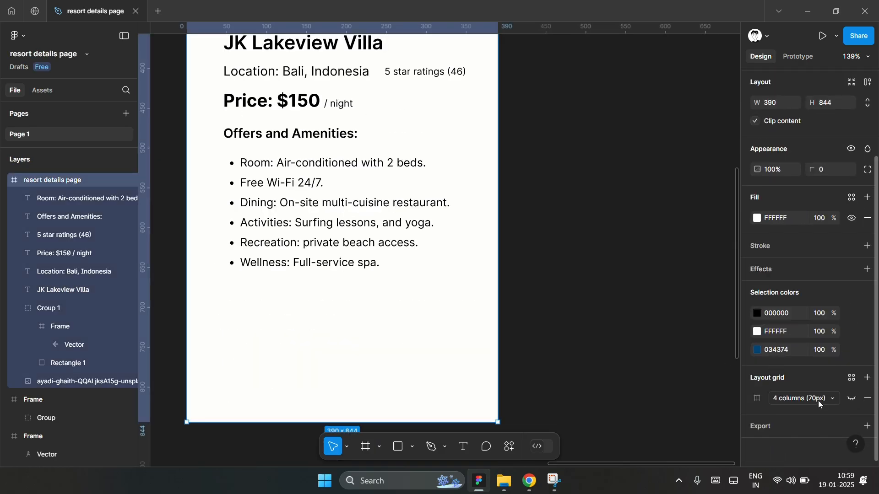
pyautogui.click(852, 399)
pyautogui.scroll(3, 255, 262)
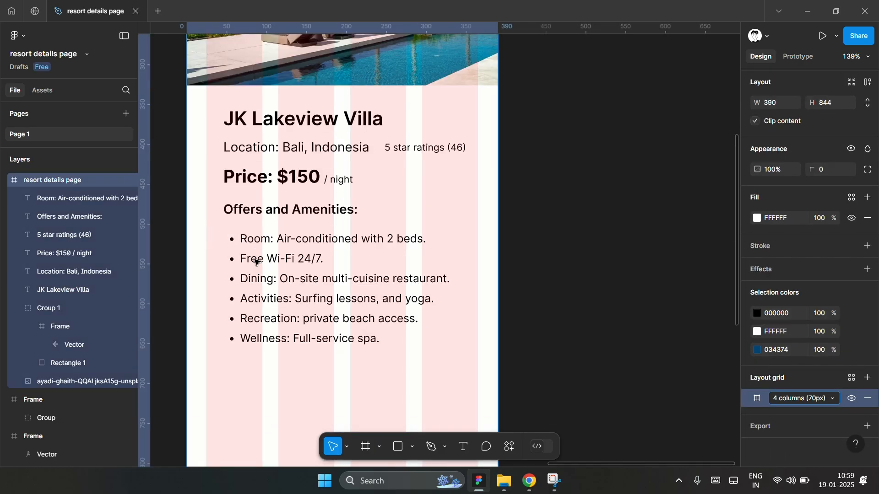
# - Left-align the title, location, price, amenities heading and list with the first grid column at X 25
pyautogui.moveTo(196, 110); pyautogui.dragTo(225, 61)
pyautogui.hscroll(3, 327, 284)
pyautogui.scroll(-5, 267, 271)
pyautogui.click(758, 128)
pyautogui.scroll(1, 321, 96)
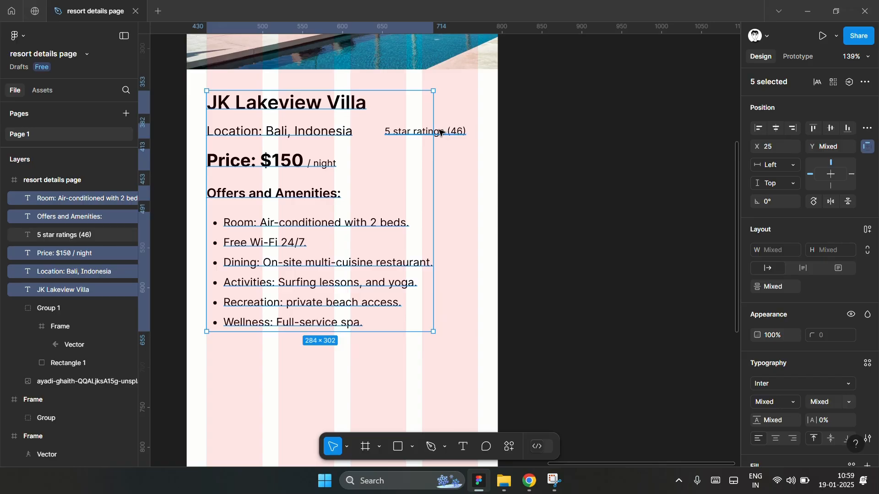
# - Change the ratings text to "5 star ratings (46 review)" and move it inside the grid margin at X 222
pyautogui.click(454, 136)
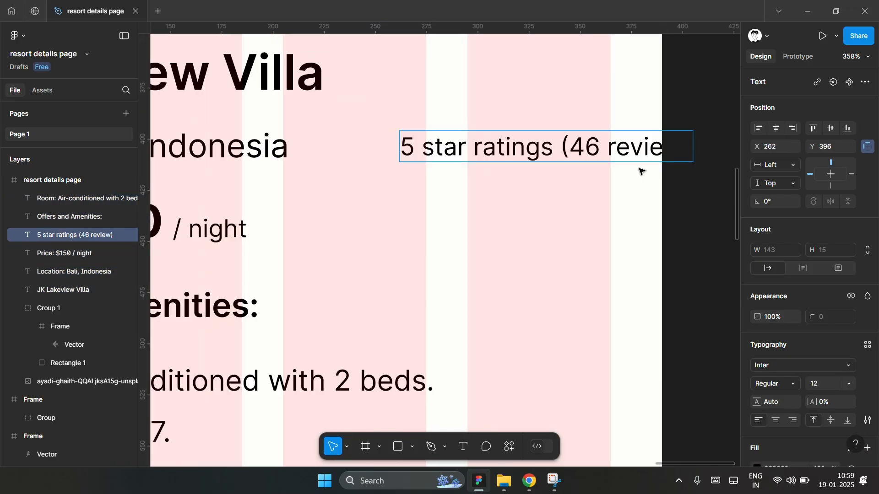
pyautogui.click(639, 168)
pyautogui.click(641, 207)
pyautogui.scroll(-3, 616, 203)
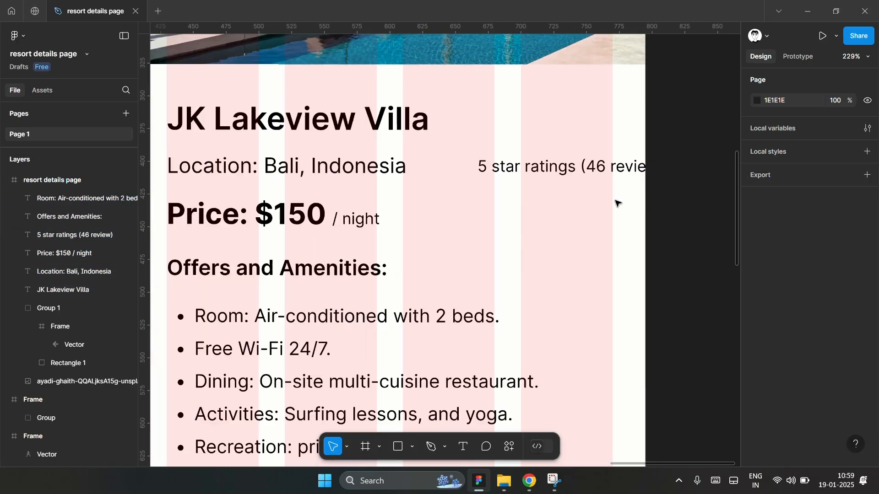
pyautogui.moveTo(574, 172); pyautogui.dragTo(521, 172)
# - Underline "46 review" in the star ratings text
pyautogui.scroll(-2, 849, 428)
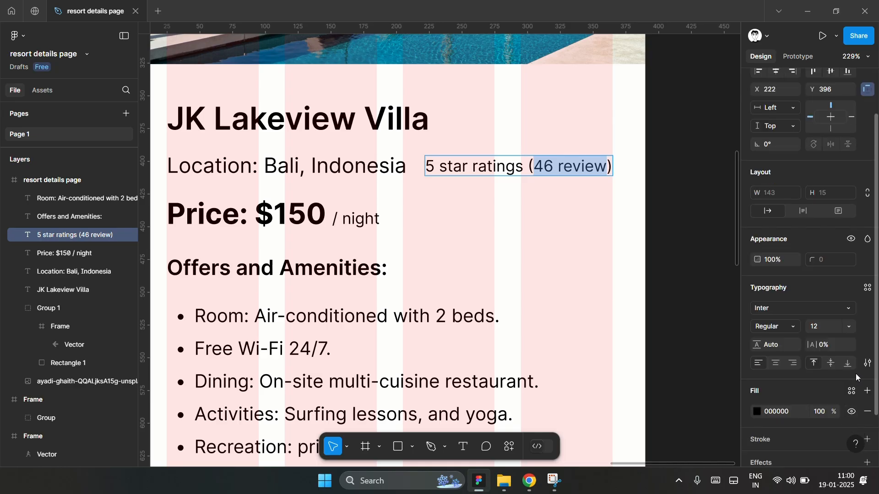
pyautogui.click(868, 363)
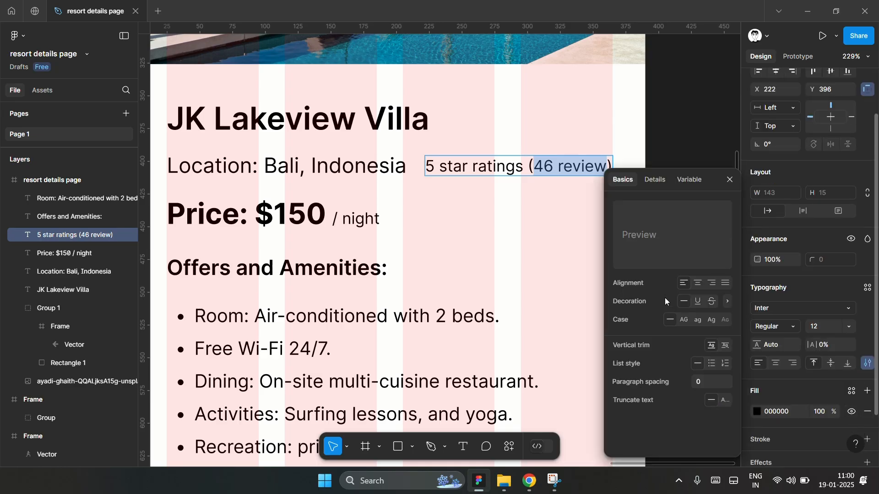
pyautogui.click(697, 302)
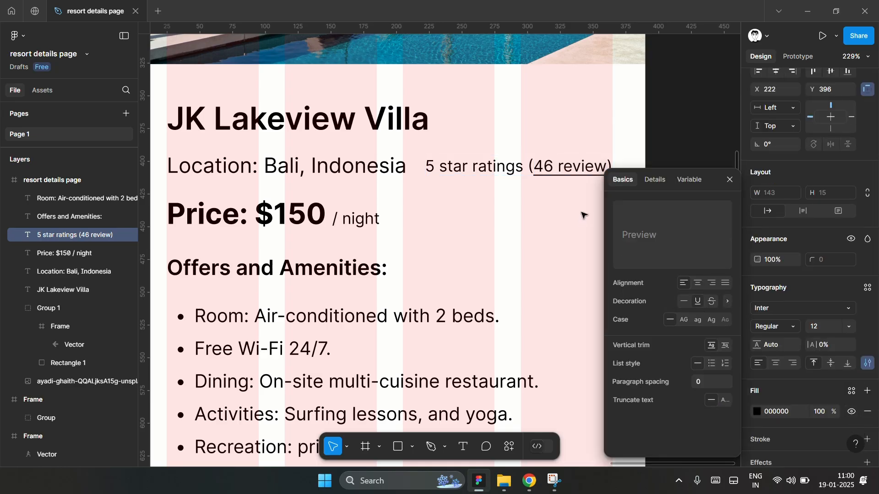
pyautogui.press('Escape')
pyautogui.click(669, 143)
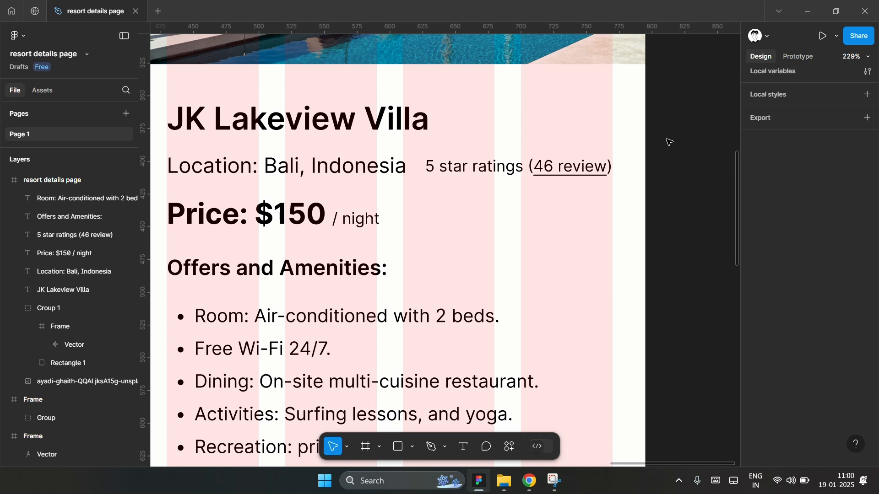
# - Increase the font size of the bold "Price: $150" part of the price line
pyautogui.scroll(-3, 377, 221)
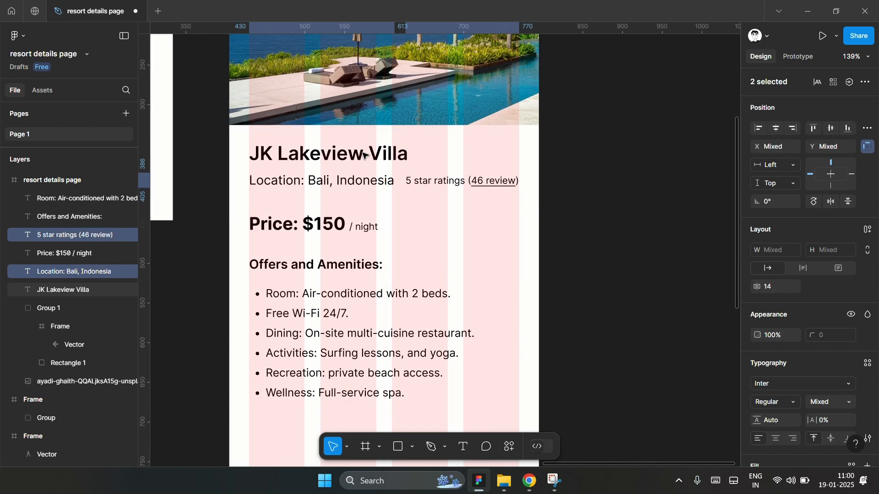
pyautogui.click(320, 225)
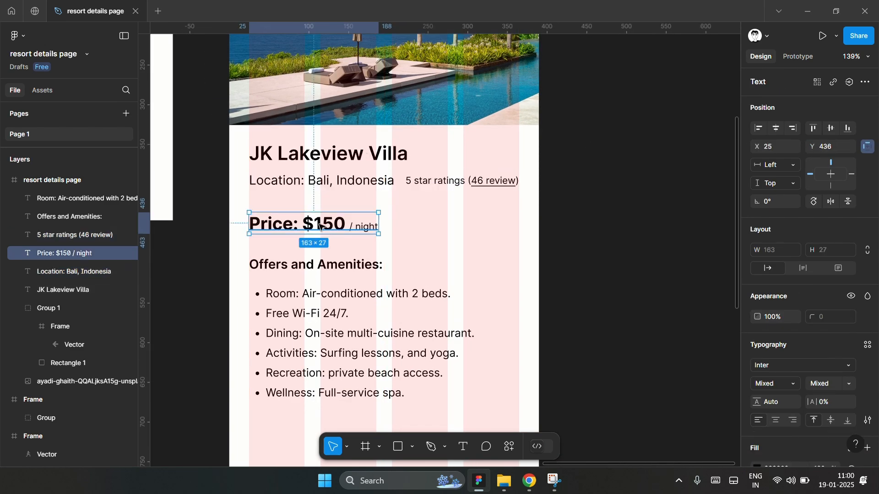
pyautogui.doubleClick(319, 224)
pyautogui.moveTo(319, 225); pyautogui.dragTo(255, 218)
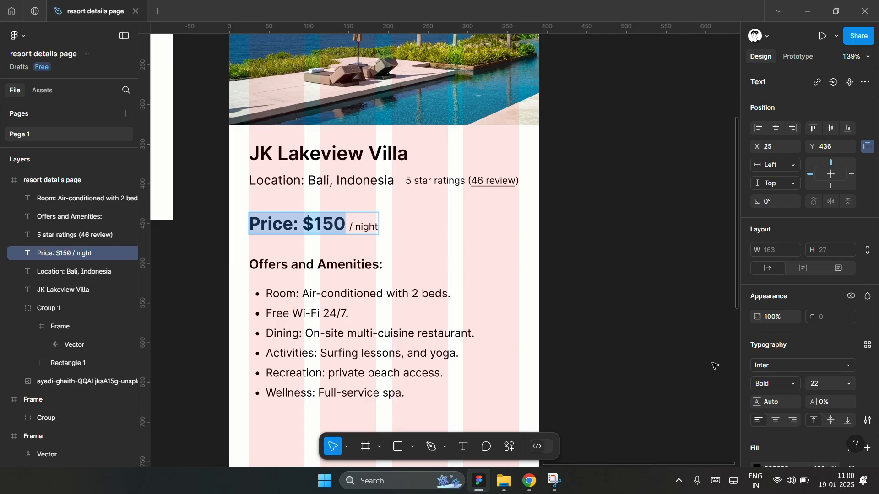
pyautogui.click(816, 386)
pyautogui.press('Up')
pyautogui.press('Up')
pyautogui.press('Up')
pyautogui.press('Up')
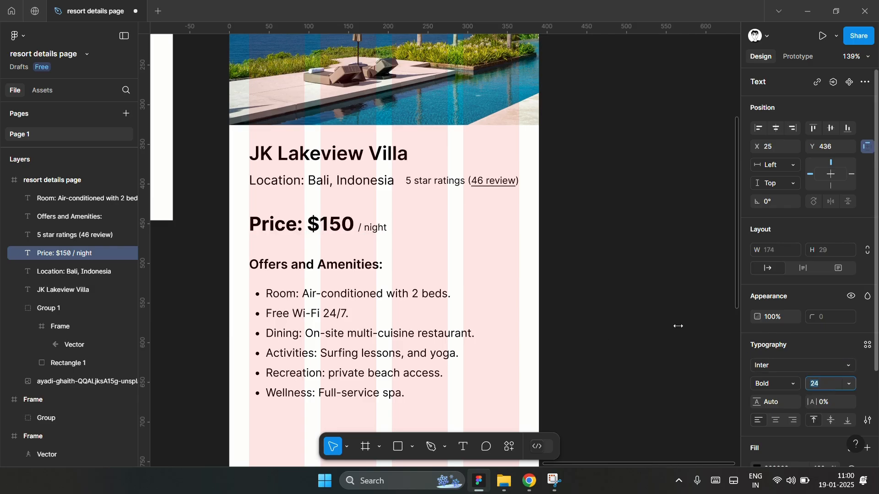
pyautogui.click(575, 240)
pyautogui.click(575, 240)
# - Draw a 340 by 45 rectangle below the amenities list, spanning the four grid columns at X 25 and Y 705
pyautogui.scroll(-3, 250, 375)
pyautogui.scroll(2, 251, 375)
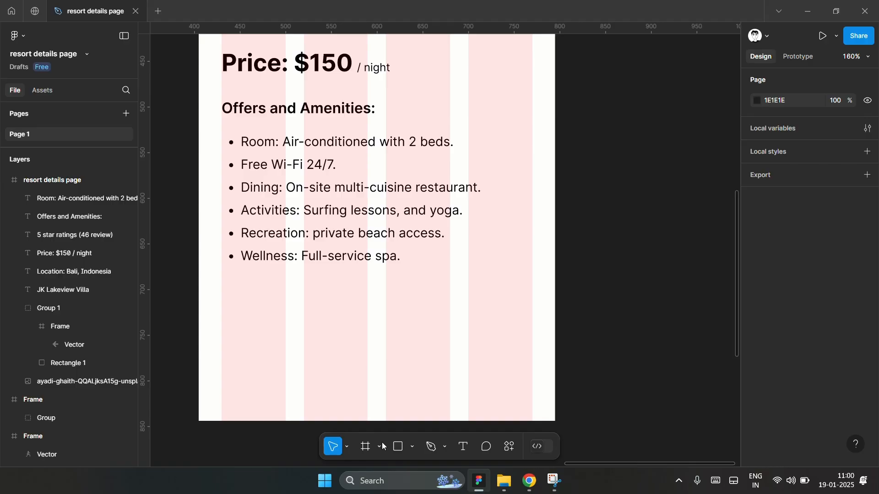
pyautogui.click(398, 447)
pyautogui.moveTo(222, 294)
pyautogui.mouseDown()
pyautogui.moveTo(535, 342)
pyautogui.moveTo(532, 335)
pyautogui.mouseUp()
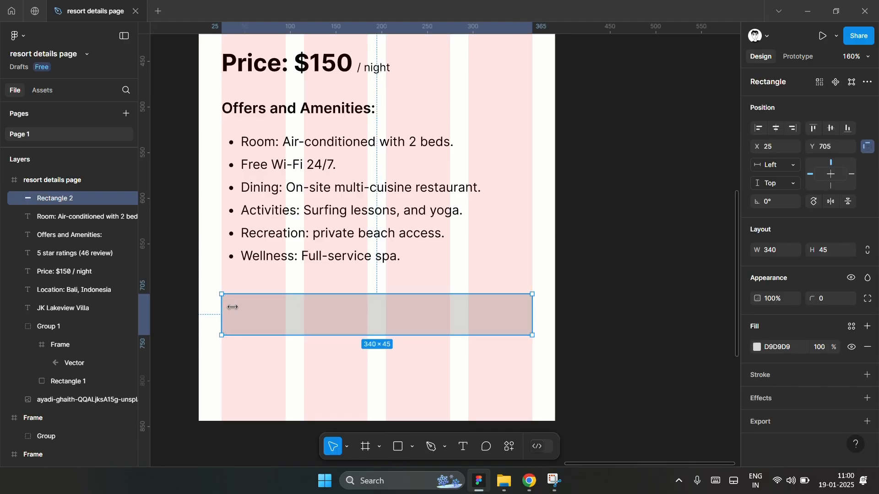
# - Give the new rectangle a corner radius of 4 and a bright blue fill
pyautogui.press('Up')
pyautogui.press('Up')
pyautogui.press('Up')
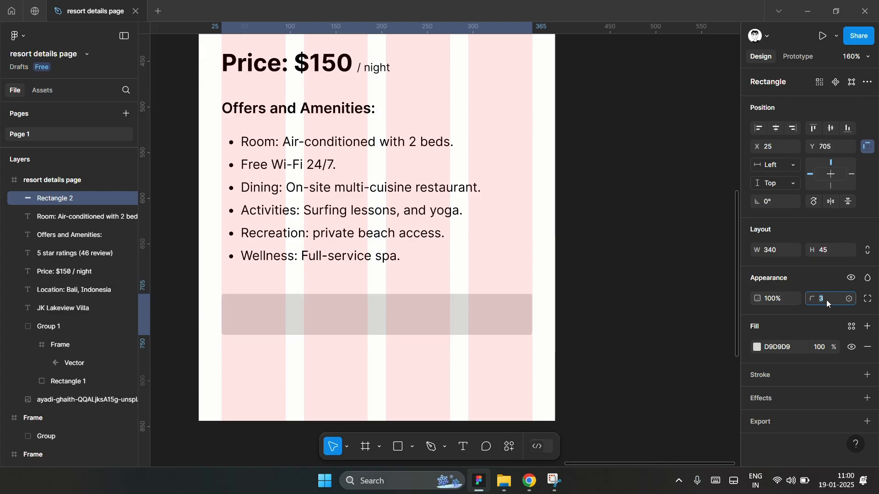
pyautogui.click(759, 349)
pyautogui.click(673, 409)
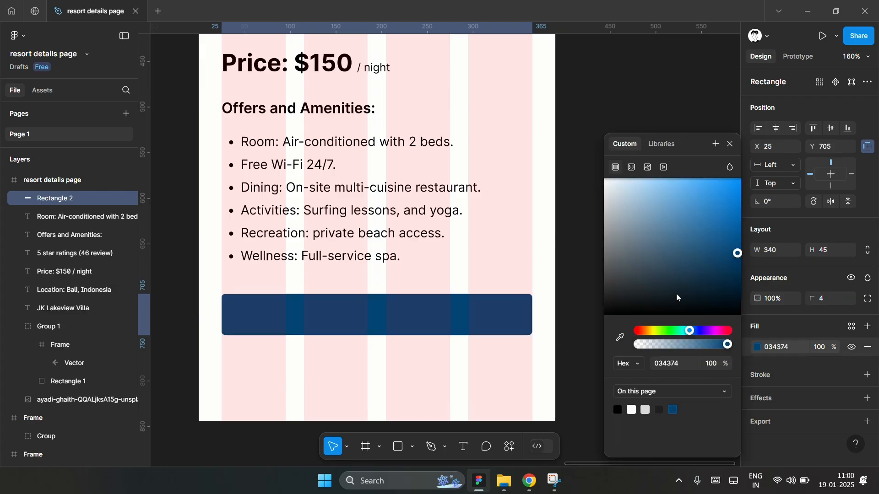
pyautogui.moveTo(731, 238); pyautogui.dragTo(737, 204)
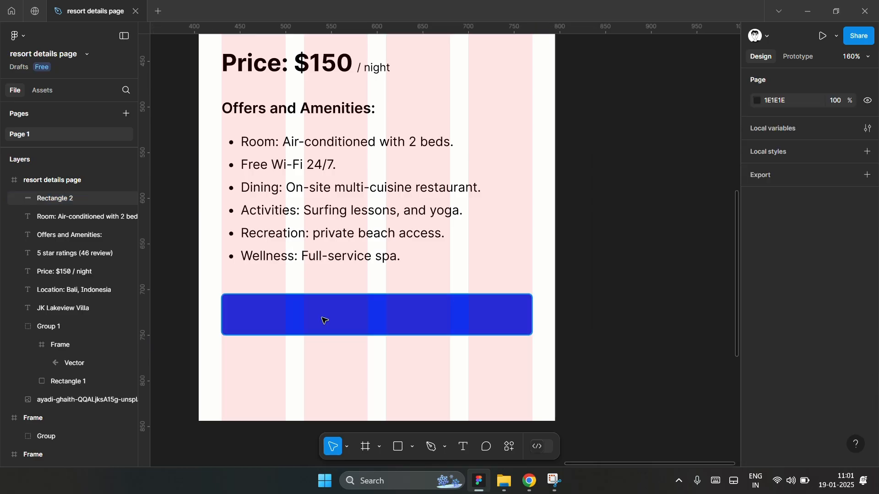
# - Add the text "Book Now" over the blue rectangle and center it horizontally with the rectangle
pyautogui.press('t')
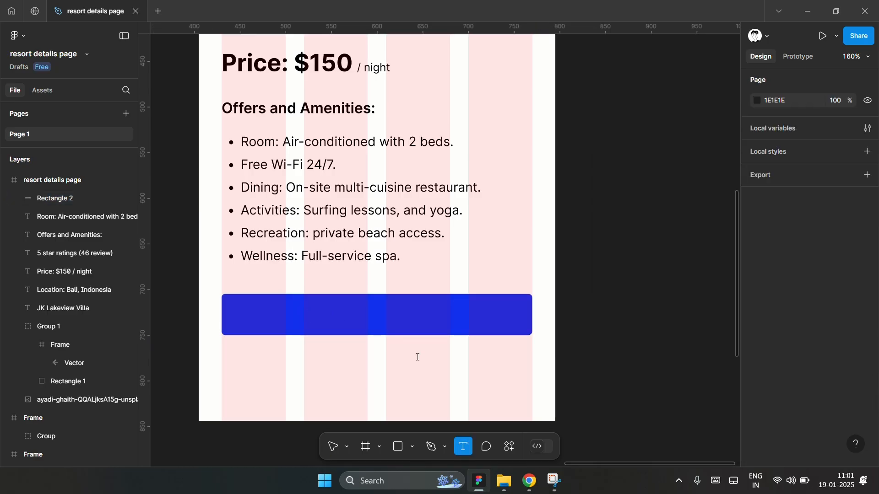
pyautogui.click(302, 324)
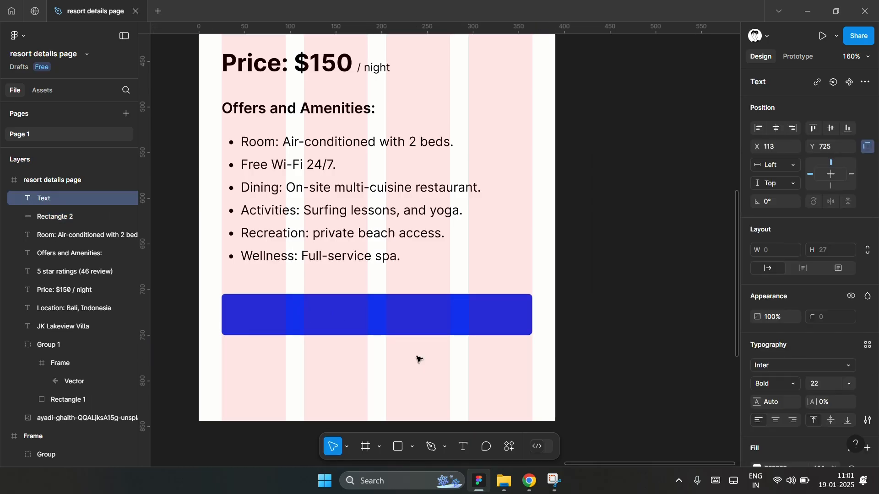
pyautogui.write('Book Now')
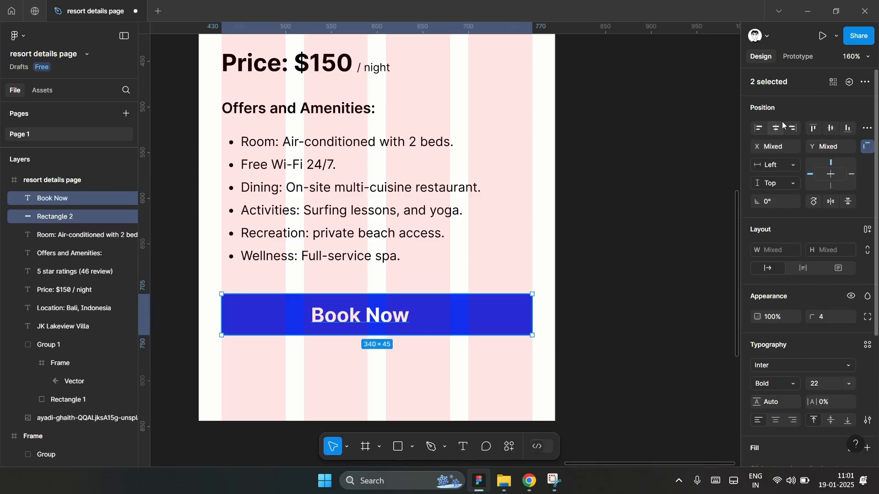
pyautogui.click(772, 128)
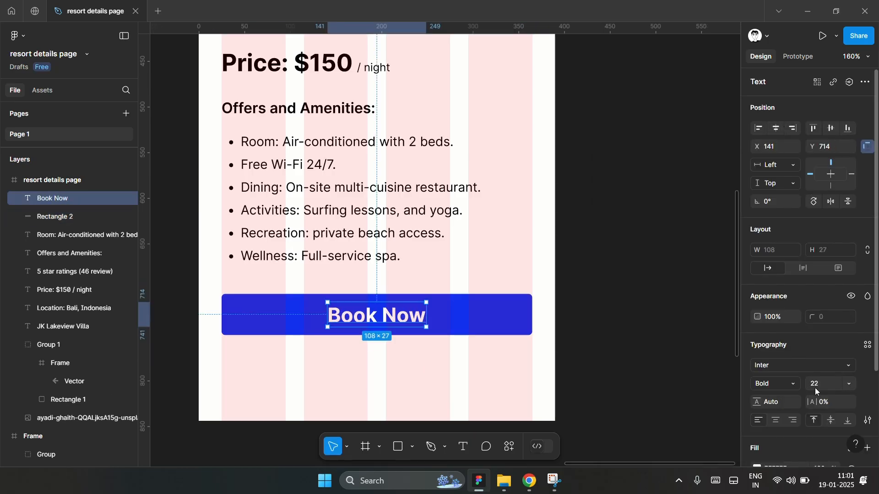
# - Set the "Book Now" label's font size to 20
pyautogui.click(829, 388)
pyautogui.press('Down')
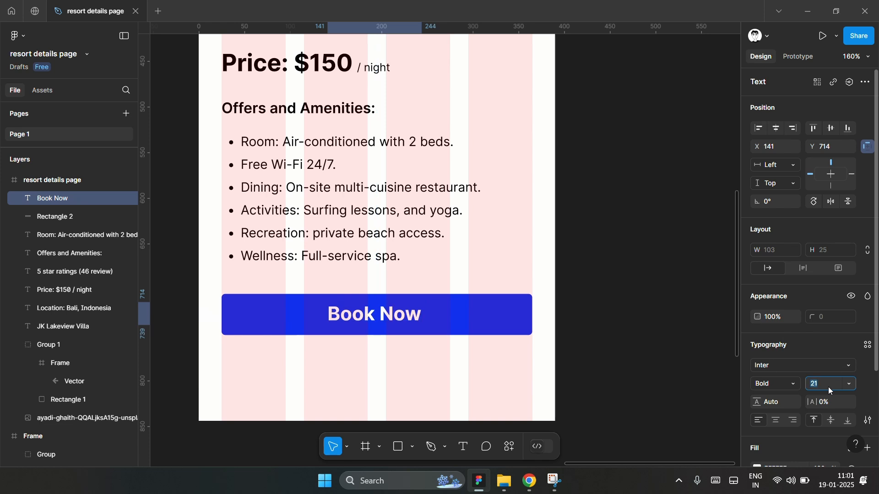
pyautogui.press('Down')
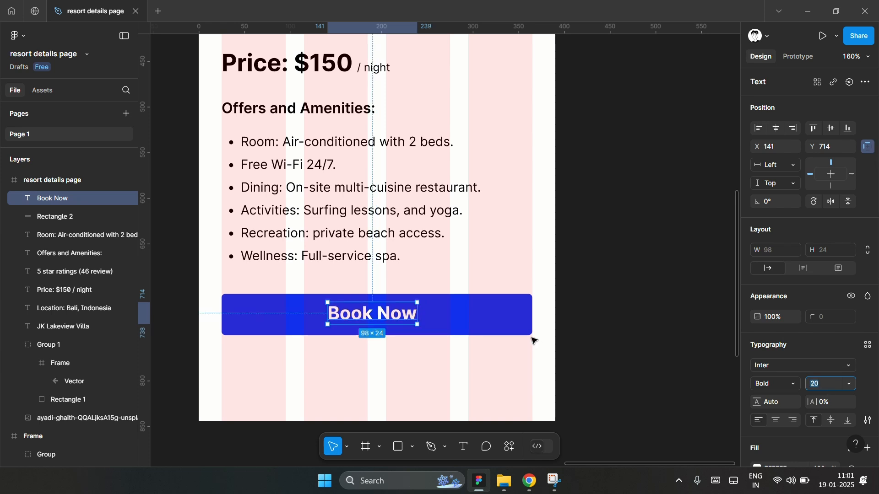
# - Center the "Book Now" label horizontally and vertically on its blue rectangle and group the two together
pyautogui.keyDown('shift'); pyautogui.click(456, 321); pyautogui.keyUp('shift')
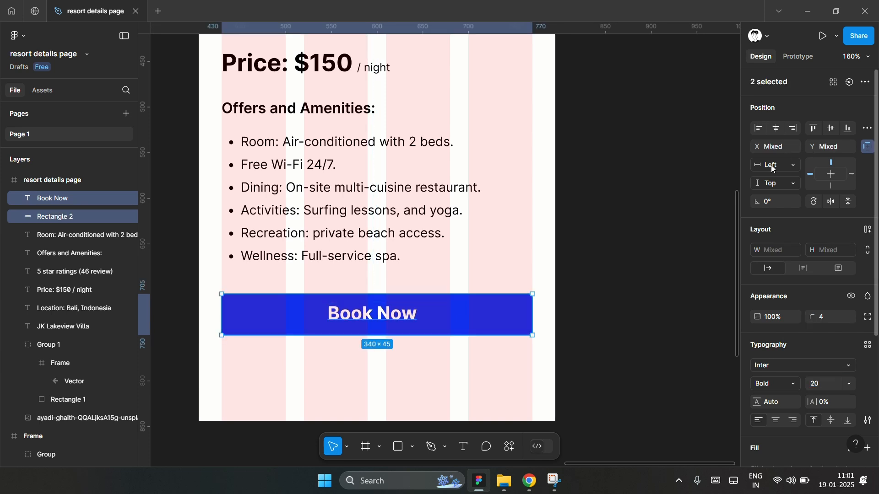
pyautogui.click(775, 128)
pyautogui.click(832, 129)
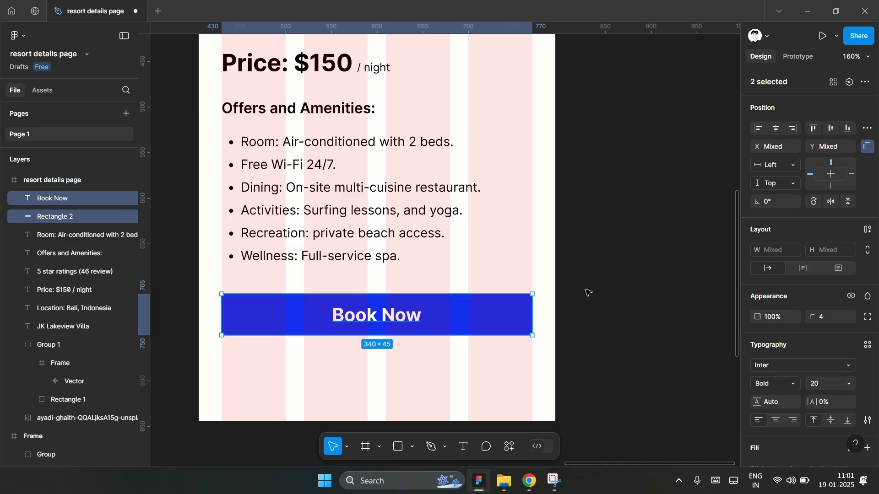
pyautogui.hotkey('ctrl', 'g')
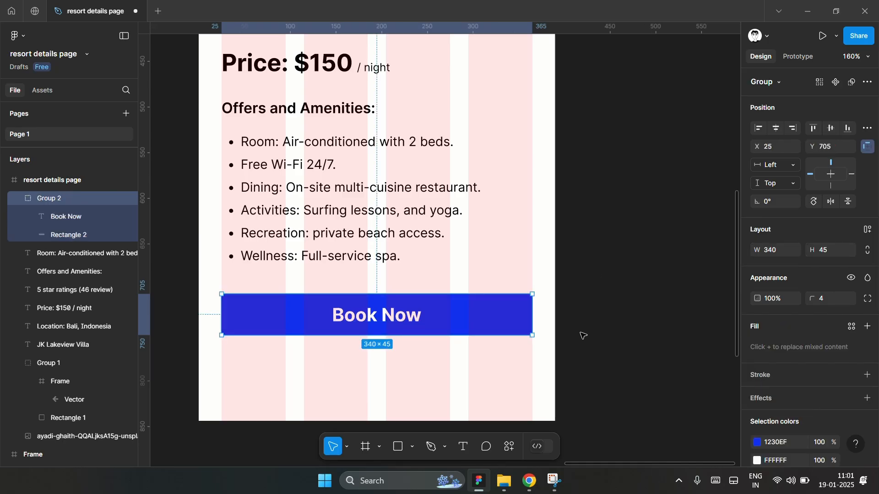
pyautogui.click(447, 343)
pyautogui.scroll(-1, 400, 339)
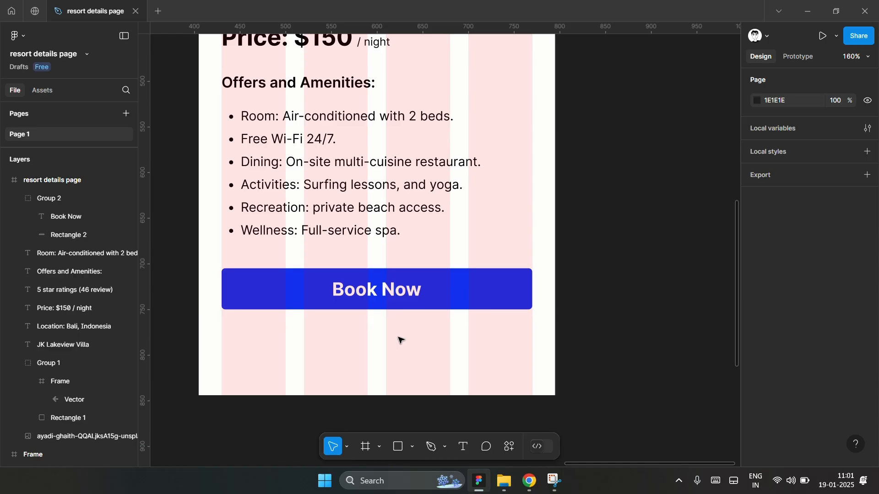
# - Duplicate the Book Now button group, place the copy below it at Y 764, and relabel it "Add to Favourite"
pyautogui.click(397, 308)
pyautogui.click(374, 294)
pyautogui.hotkey('ctrl', 'd')
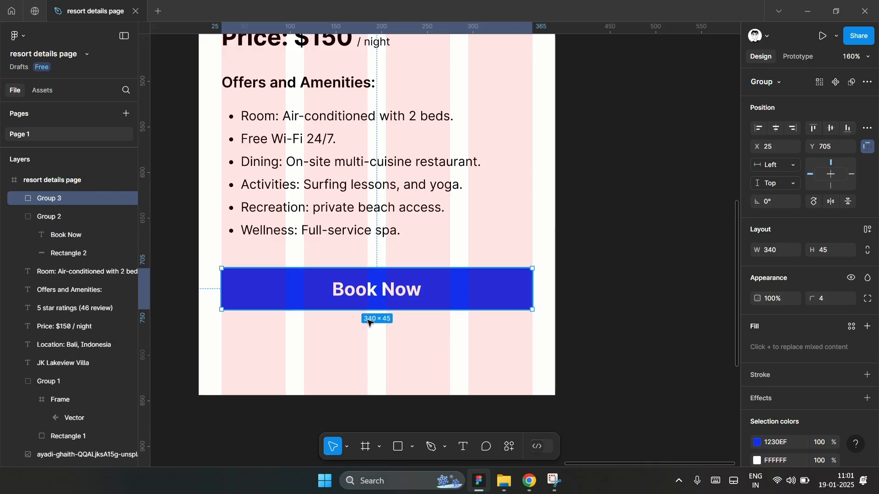
pyautogui.moveTo(375, 294); pyautogui.dragTo(371, 356)
pyautogui.doubleClick(369, 348)
pyautogui.write('Add to Favourite')
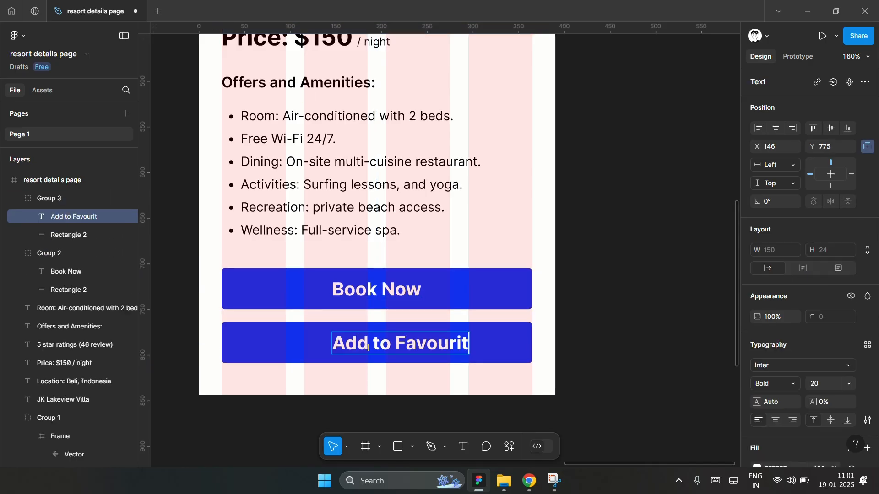
pyautogui.click(613, 355)
# - Change the "Add to Favourite" label to Regular weight and give its rectangle a white fill
pyautogui.click(413, 349)
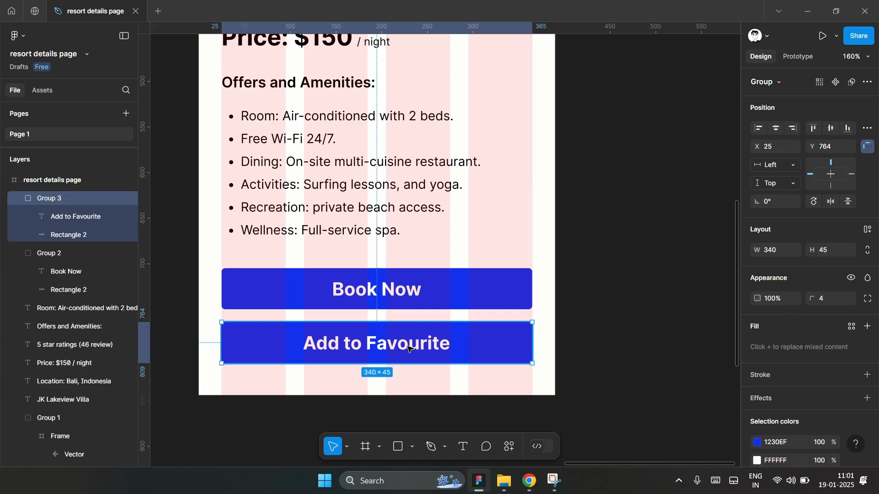
pyautogui.doubleClick(410, 349)
pyautogui.hotkey('ctrl', 'b')
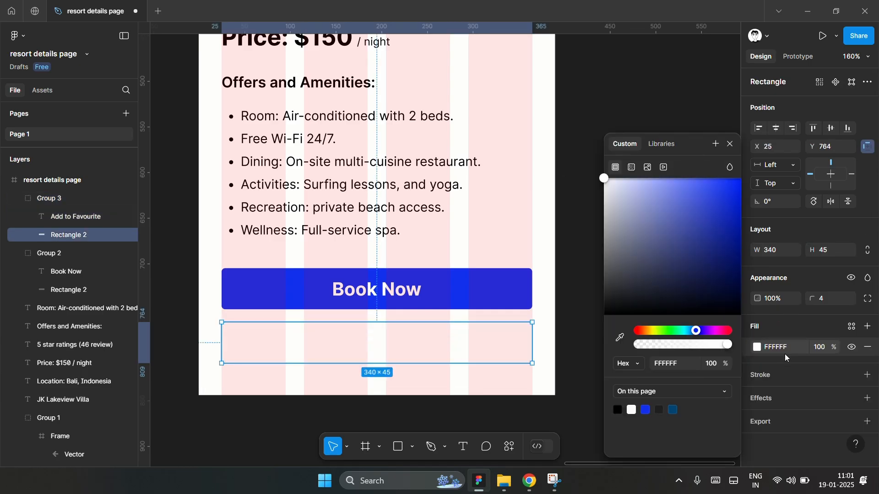
# - Add an inside stroke of weight 1 in blue 1230EF to the white "Add to Favourite" rectangle
pyautogui.click(761, 378)
pyautogui.click(760, 379)
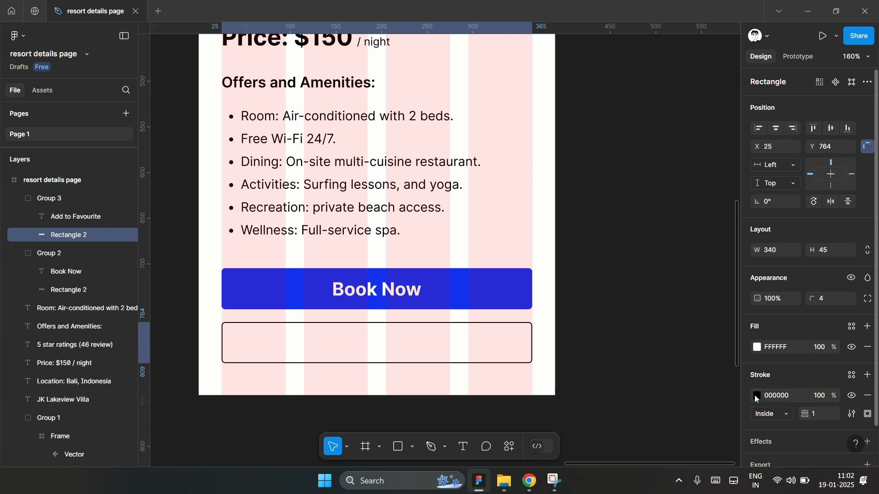
pyautogui.click(757, 399)
pyautogui.click(661, 408)
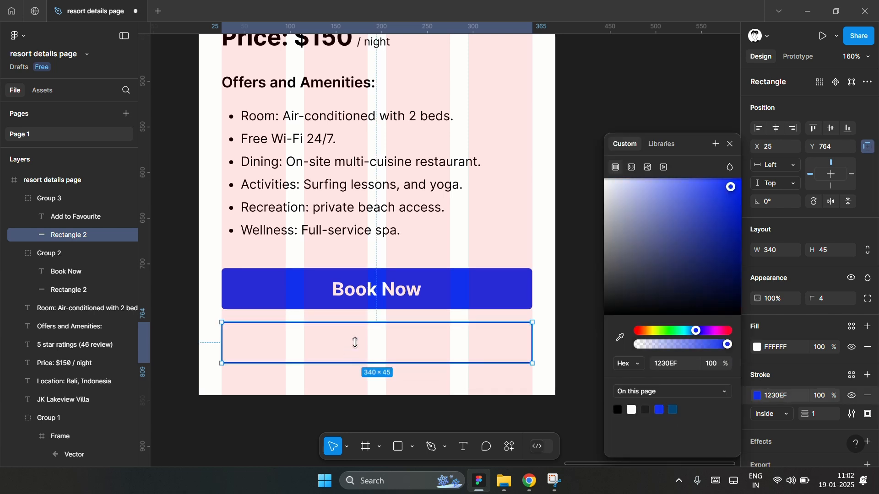
# - Recolor the "Add to Favourite" text with the page's blue 1230EF so it matches the button outline
pyautogui.click(361, 340)
pyautogui.scroll(-3, 773, 382)
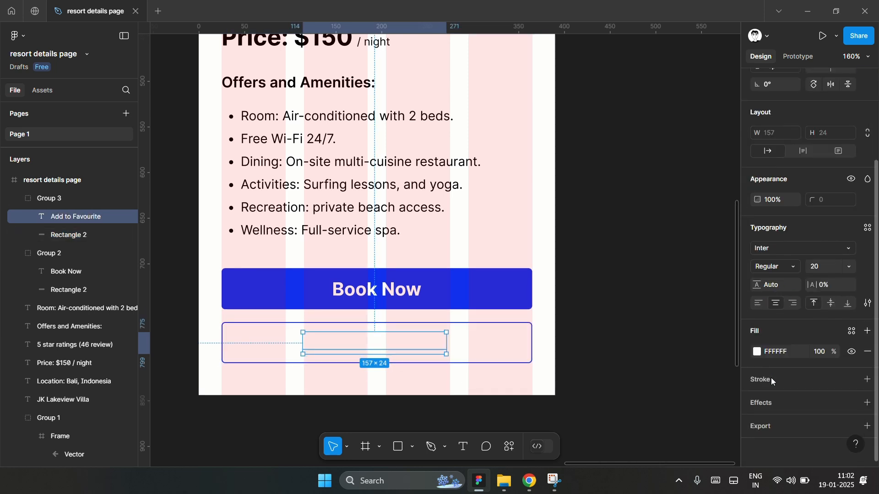
pyautogui.click(757, 352)
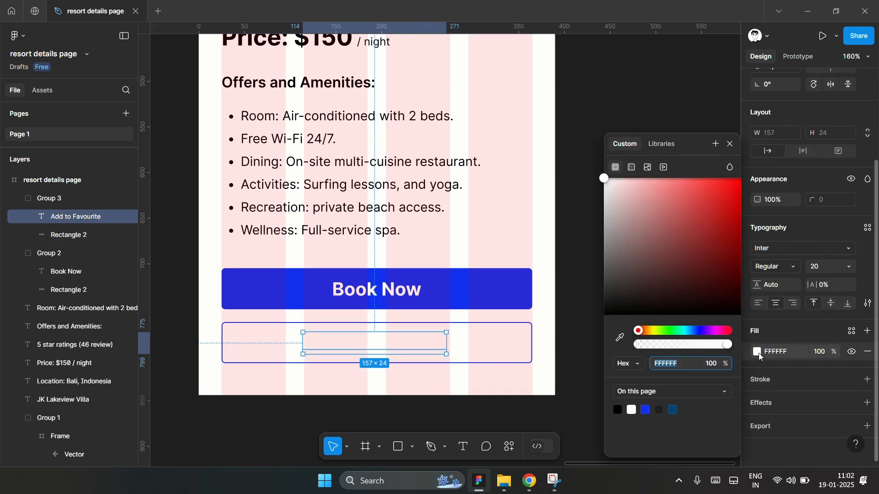
pyautogui.click(645, 410)
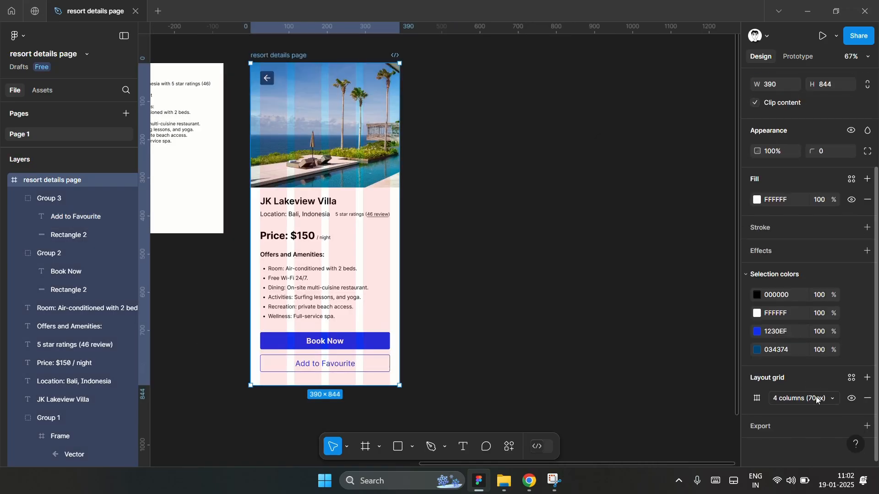
# - Hide the 4-column layout grid of the resort details page frame
pyautogui.click(852, 398)
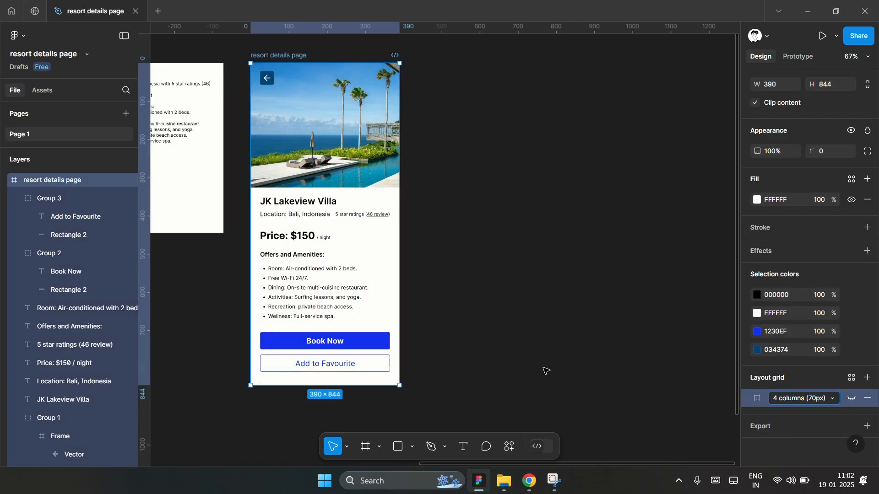
pyautogui.click(469, 312)
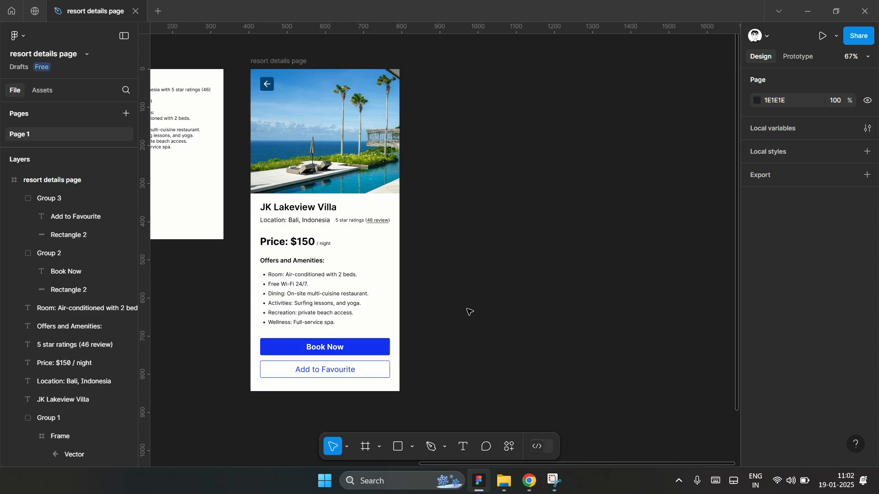
# - Recolor the "JK Lakeview Villa" heading blue and the underlined "46 review" text golden yellow
pyautogui.scroll(2, 469, 312)
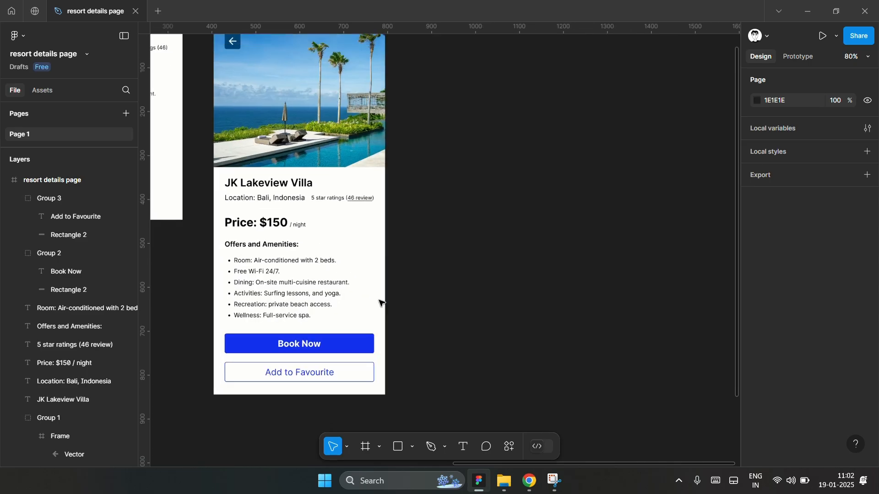
pyautogui.scroll(-2, 448, 259)
pyautogui.scroll(1, 450, 261)
pyautogui.scroll(1, 414, 261)
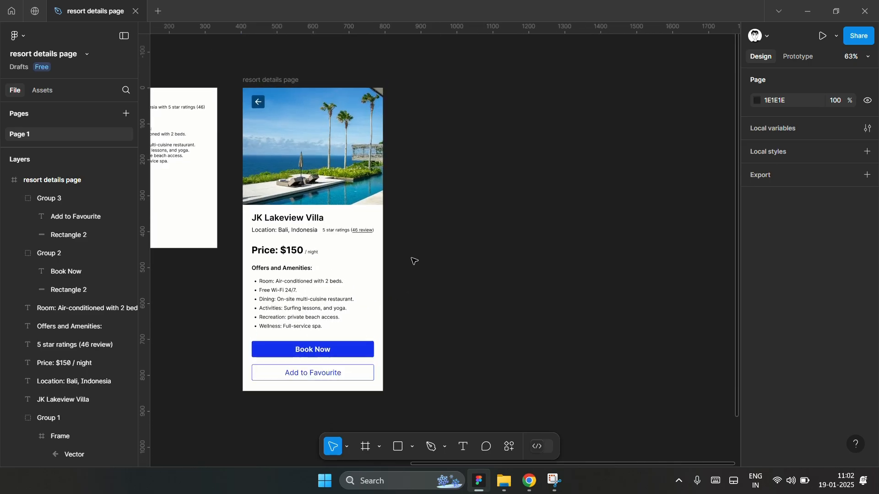
pyautogui.hscroll(1, 415, 261)
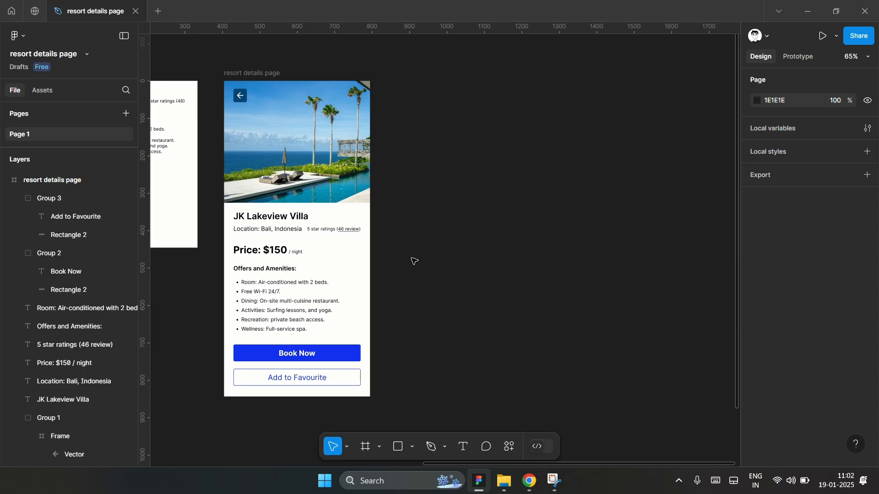
pyautogui.click(271, 216)
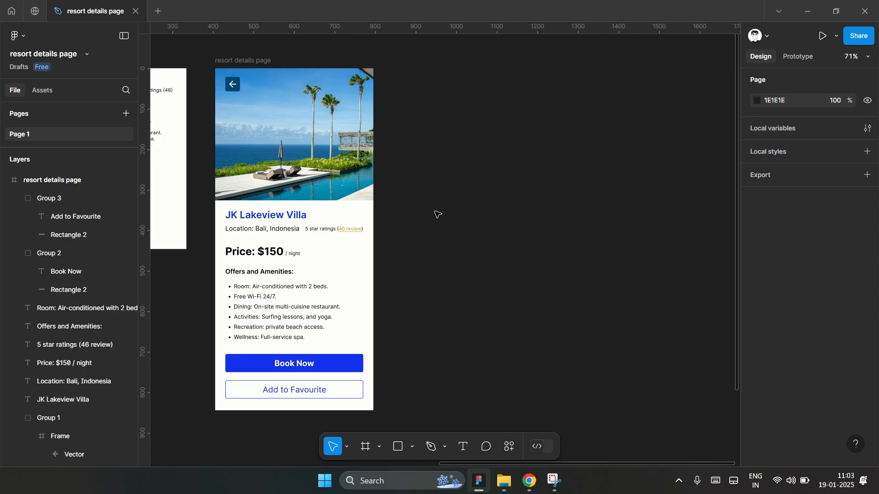
# - Duplicate the whole resort details page frame beside the original at X 835 and Y 0
pyautogui.click(249, 61)
pyautogui.hotkey('ctrl', 'd')
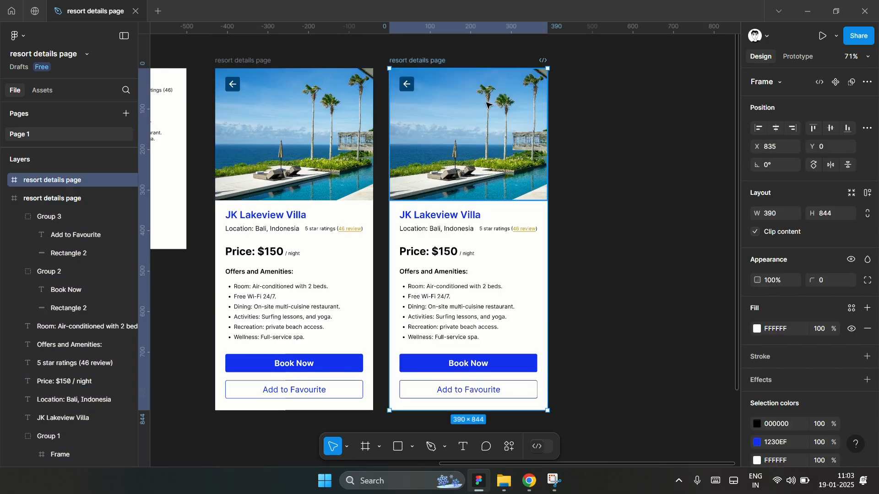
pyautogui.click(583, 118)
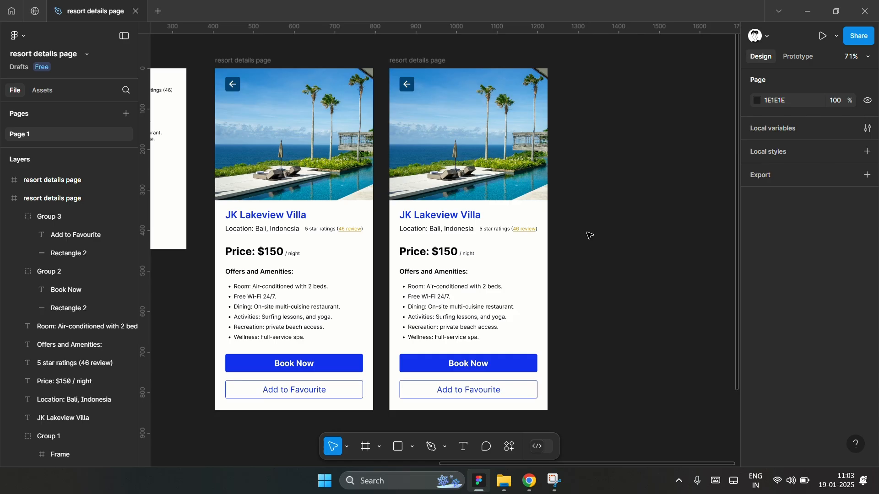
# - Set the corner radius of the back button's background square on the duplicated page to 10
pyautogui.scroll(6, 471, 49)
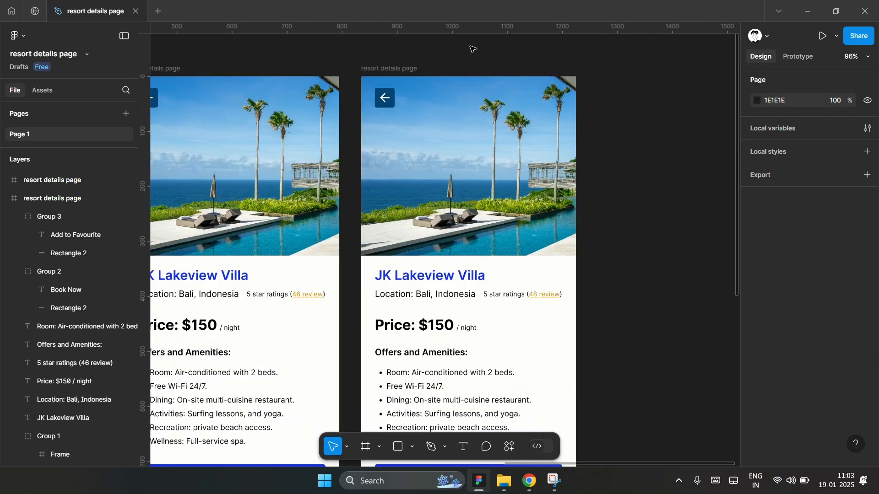
pyautogui.scroll(2, 498, 77)
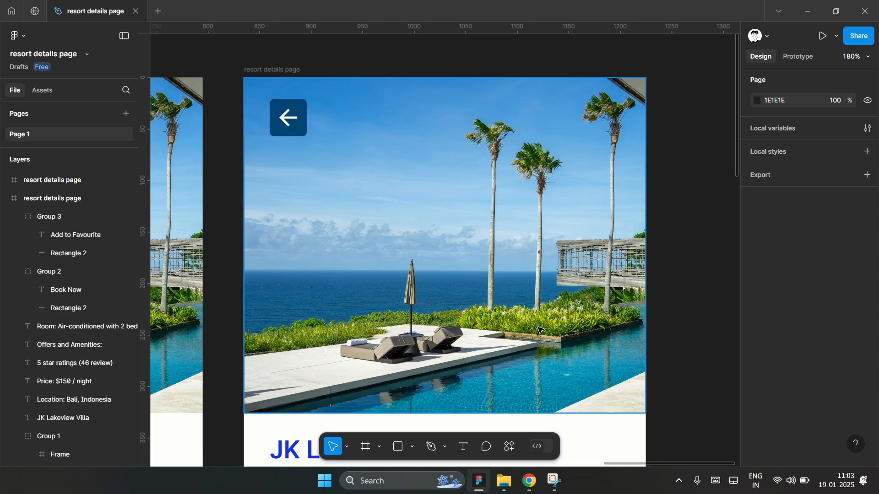
pyautogui.scroll(6, 277, 76)
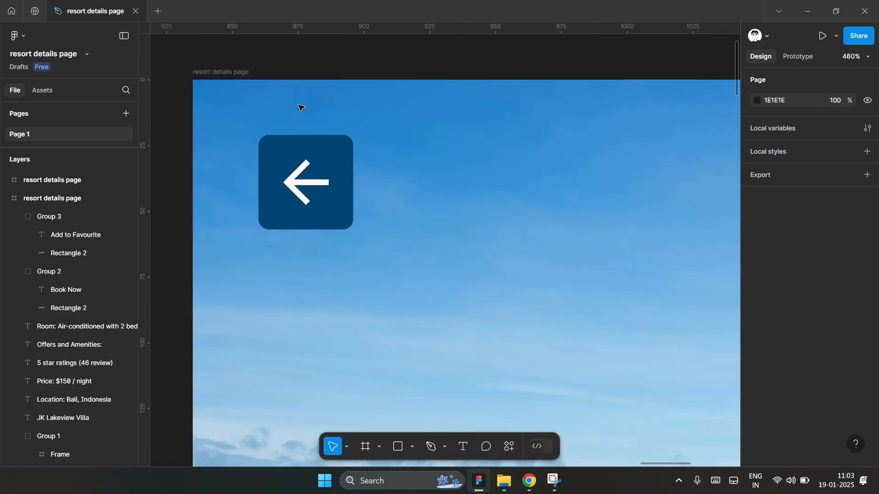
pyautogui.doubleClick(344, 146)
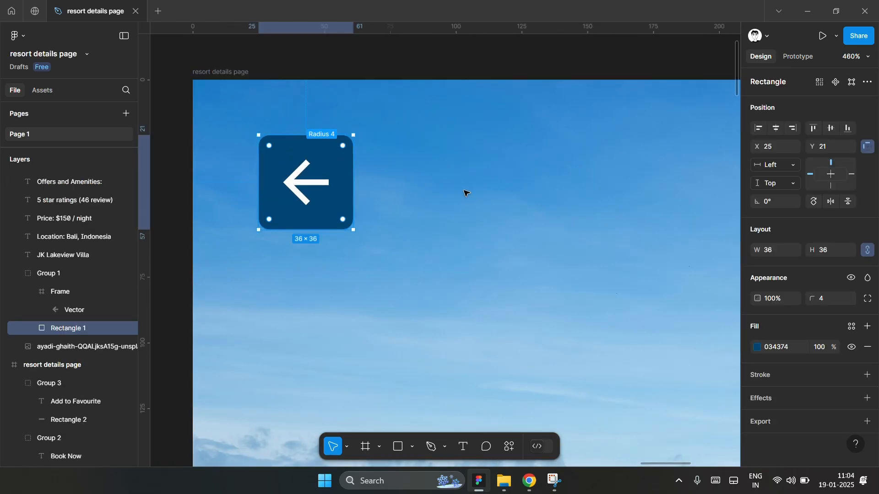
pyautogui.press('Up')
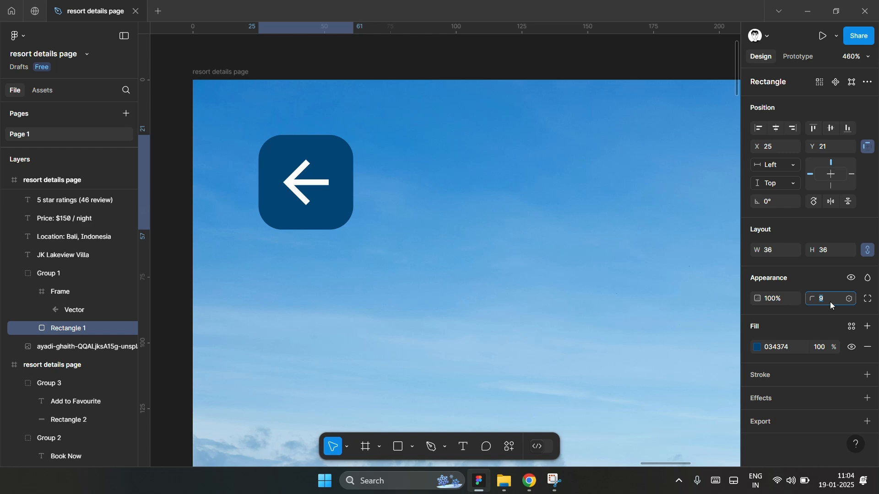
pyautogui.press('Up')
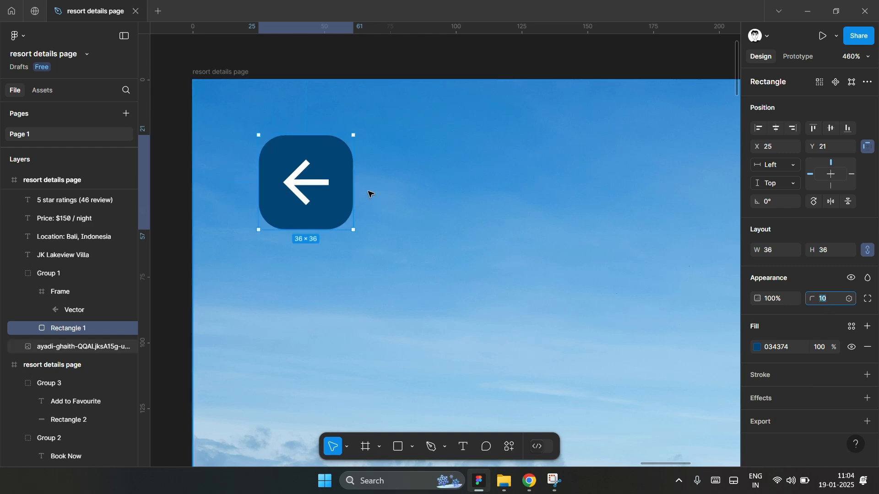
pyautogui.keyDown('ctrl'); pyautogui.scroll(-8, 231, 163); pyautogui.keyUp('ctrl')
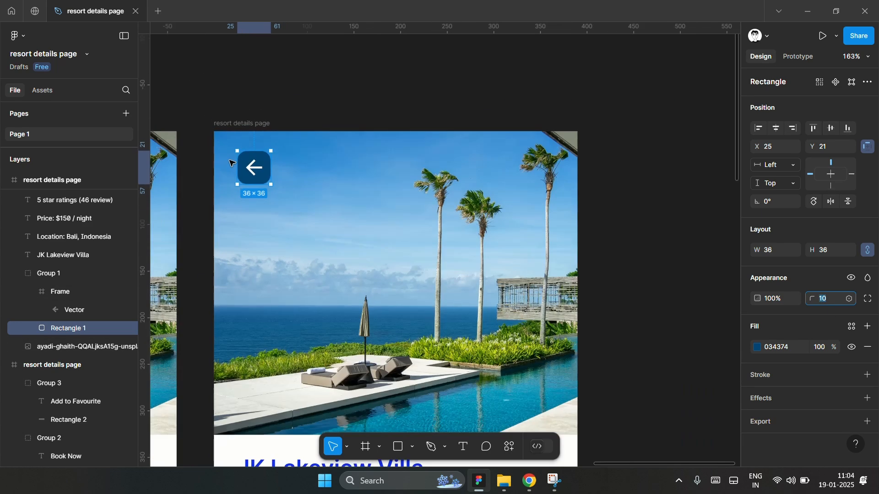
pyautogui.click(324, 110)
# - Move the duplicated page's back button up to Y 11 and shift it slightly down and to the left
pyautogui.keyDown('ctrl'); pyautogui.scroll(4, 243, 142); pyautogui.keyUp('ctrl')
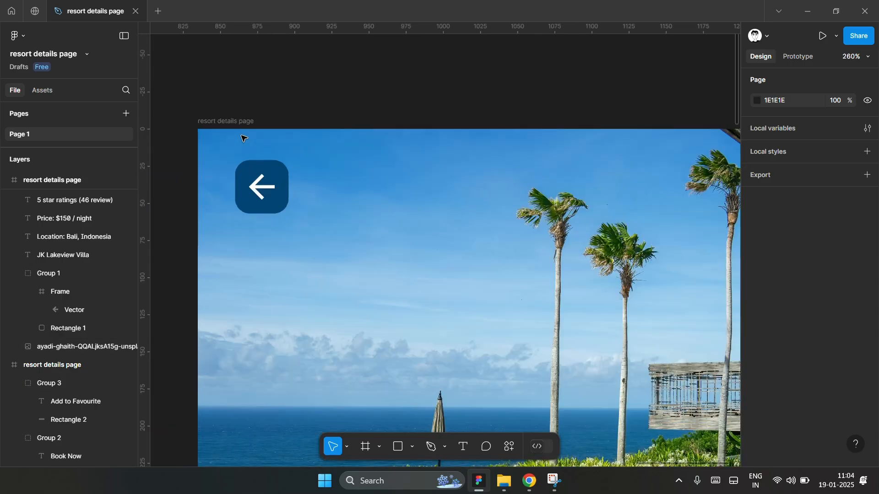
pyautogui.click(287, 187)
pyautogui.hotkey('shift', 'Up')
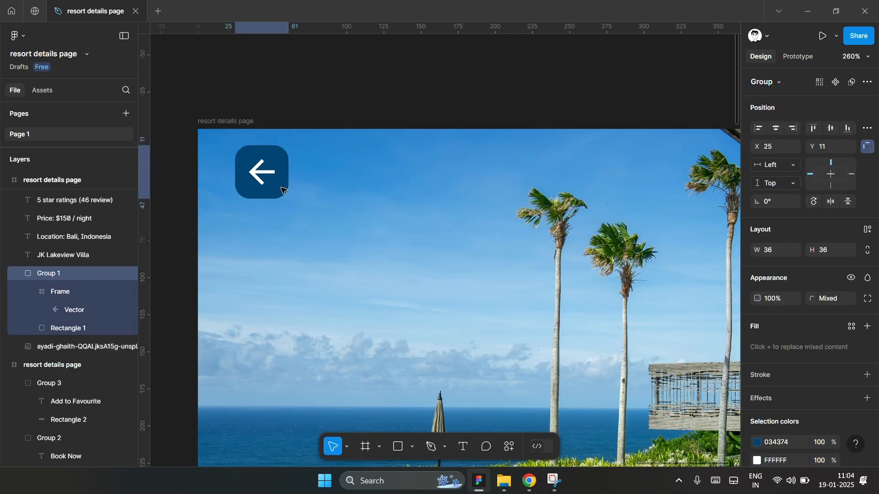
pyautogui.moveTo(283, 190); pyautogui.dragTo(275, 196)
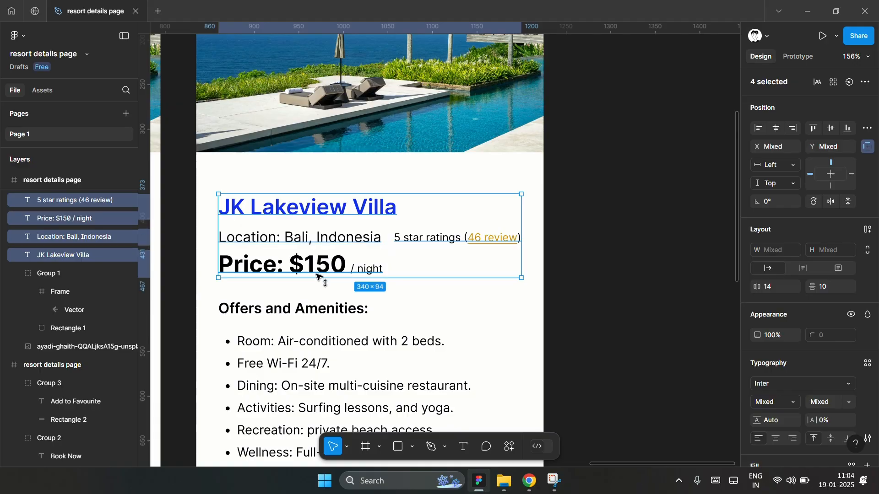
# - Move the duplicated page's villa name, location, rating and price texts down together, close to the "Offers and Amenities:" heading
pyautogui.moveTo(316, 261); pyautogui.dragTo(316, 276)
pyautogui.click(279, 172)
# - Draw a circle about 15 by 15 just below the hero photo on the duplicated page, near X 172 and Y 336
pyautogui.scroll(1, 255, 125)
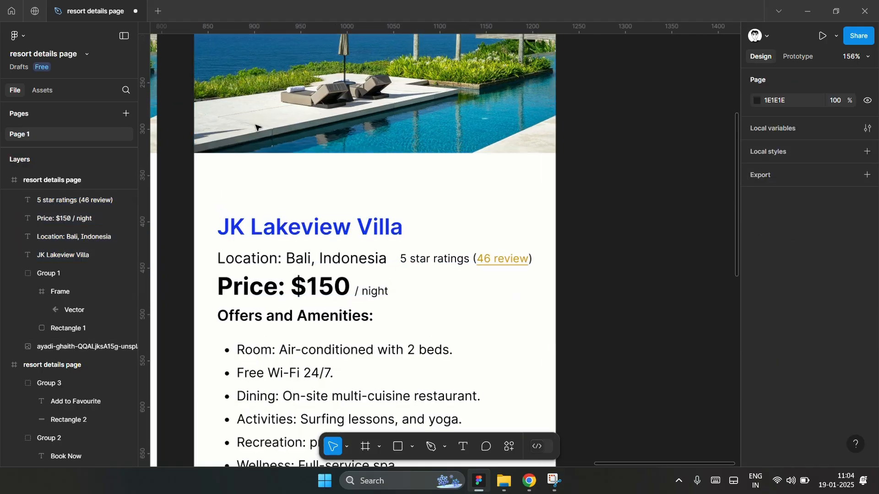
pyautogui.scroll(4, 255, 125)
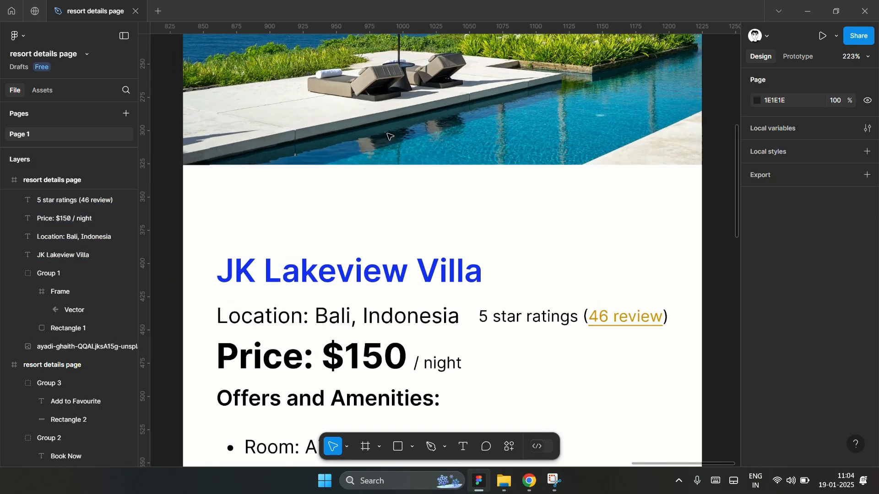
pyautogui.scroll(1, 388, 136)
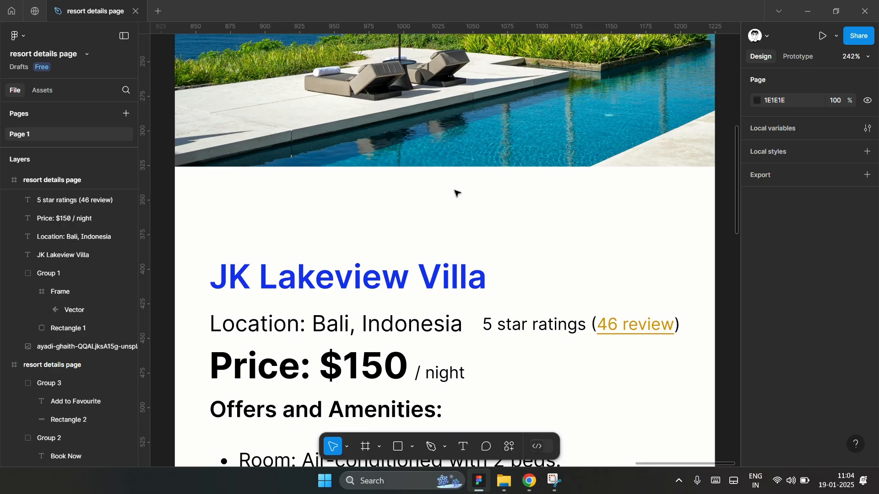
pyautogui.press('o')
pyautogui.moveTo(413, 181); pyautogui.dragTo(434, 201)
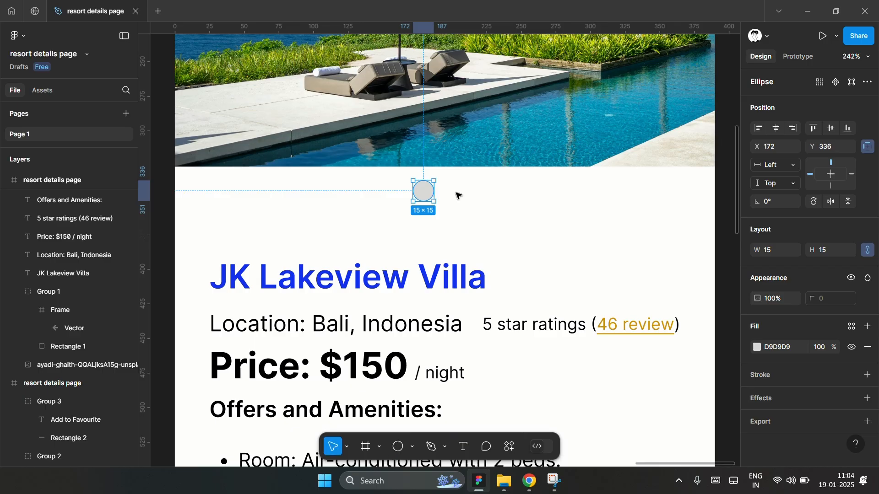
# - Recolour the small circle below the hero photo to medium grey and duplicate it into an evenly spaced row of three
pyautogui.click(756, 348)
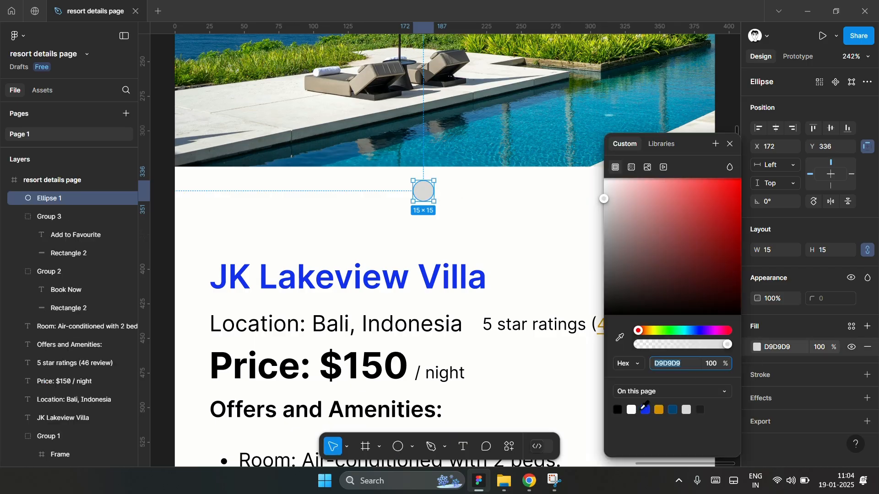
pyautogui.click(618, 410)
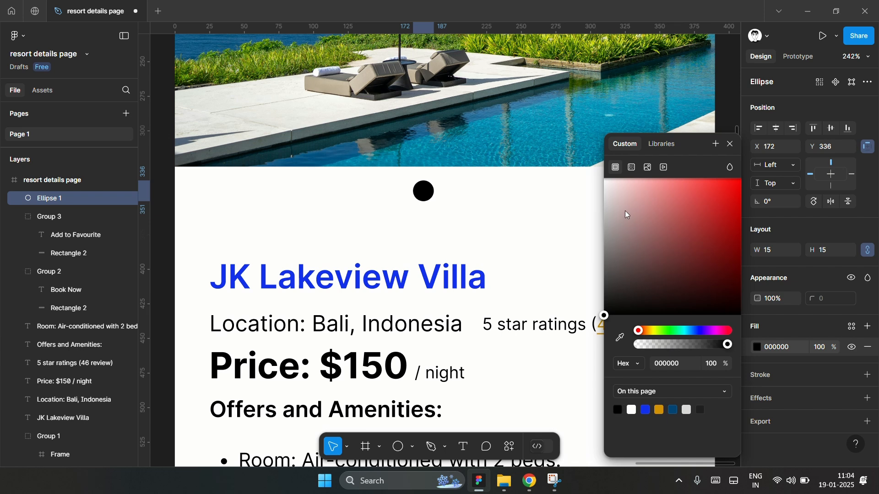
pyautogui.moveTo(613, 250); pyautogui.dragTo(571, 251)
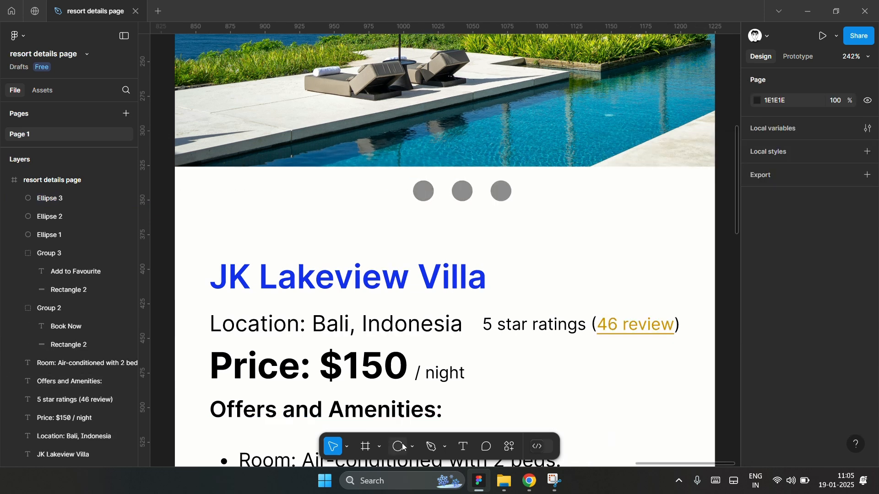
# - Draw a rectangle about 34 by 15 beside the first circle, near X 126 and Y 336, level with the row
pyautogui.click(403, 448)
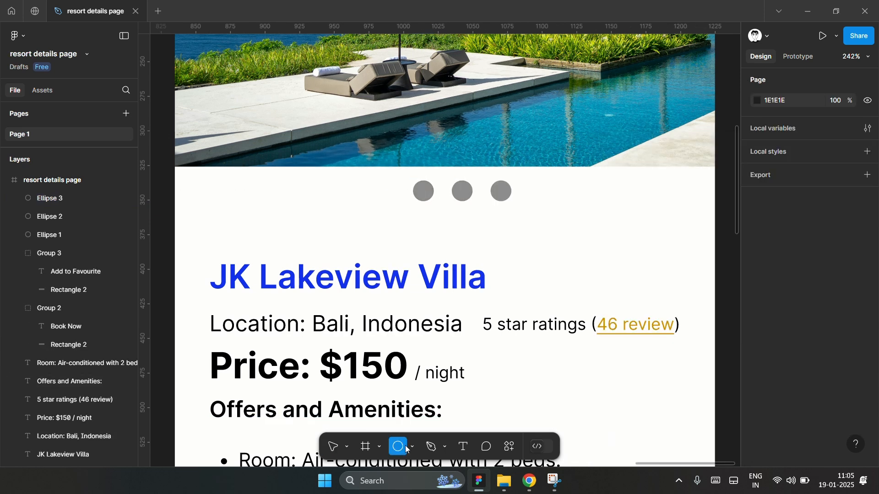
pyautogui.click(413, 445)
pyautogui.click(437, 336)
pyautogui.moveTo(349, 181); pyautogui.dragTo(396, 202)
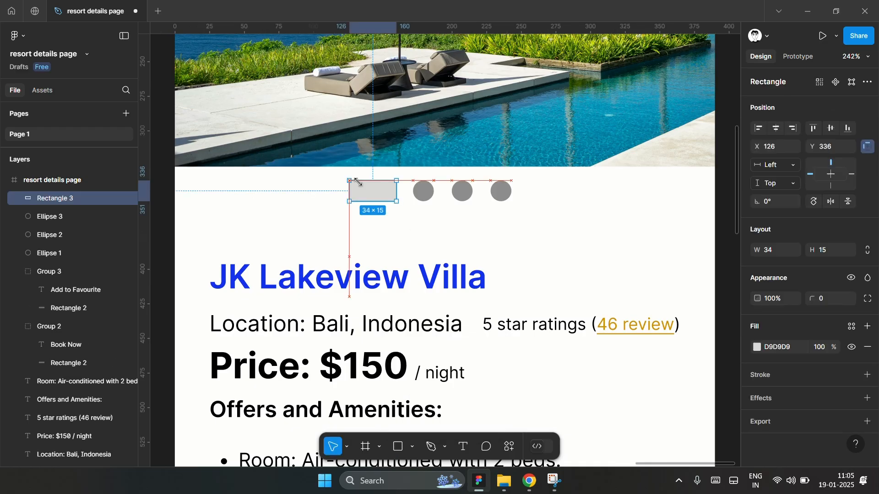
# - Fill the new rectangle with the blue 1230EF already used on the page and set its corner radius to 10
pyautogui.click(757, 347)
pyautogui.click(645, 410)
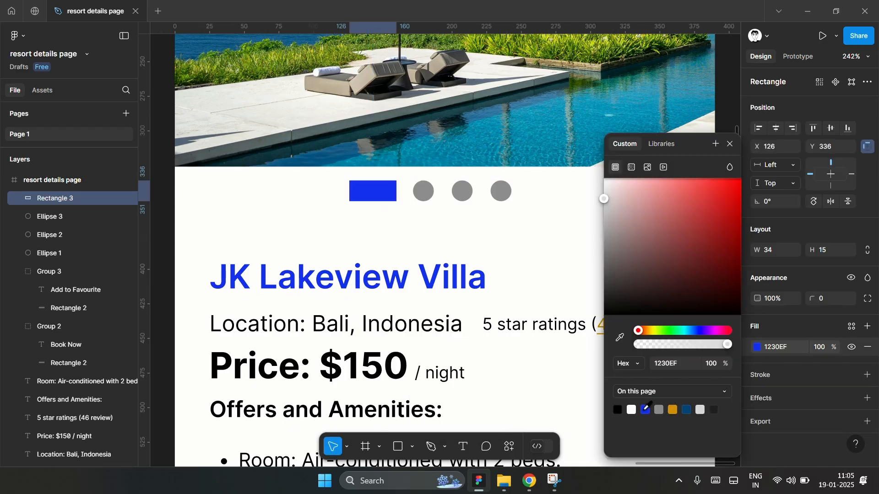
pyautogui.click(822, 302)
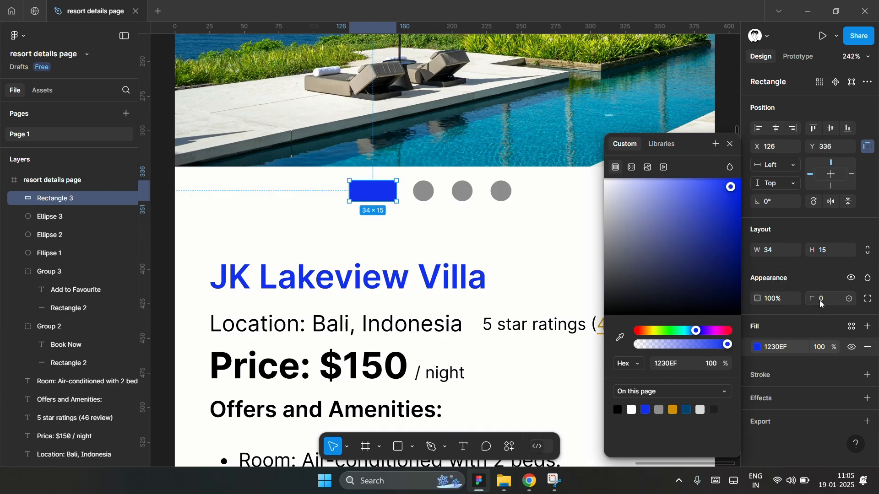
pyautogui.write('10')
pyautogui.press('Return')
pyautogui.click(463, 218)
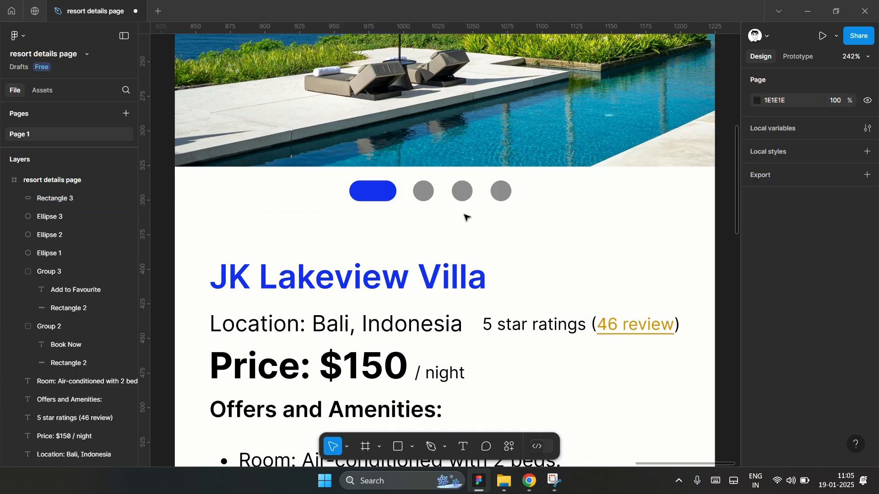
# - Lighten the three circles to C4C4C4 and change the rounded rectangle's fill to dark grey 545454
pyautogui.scroll(2, 463, 222)
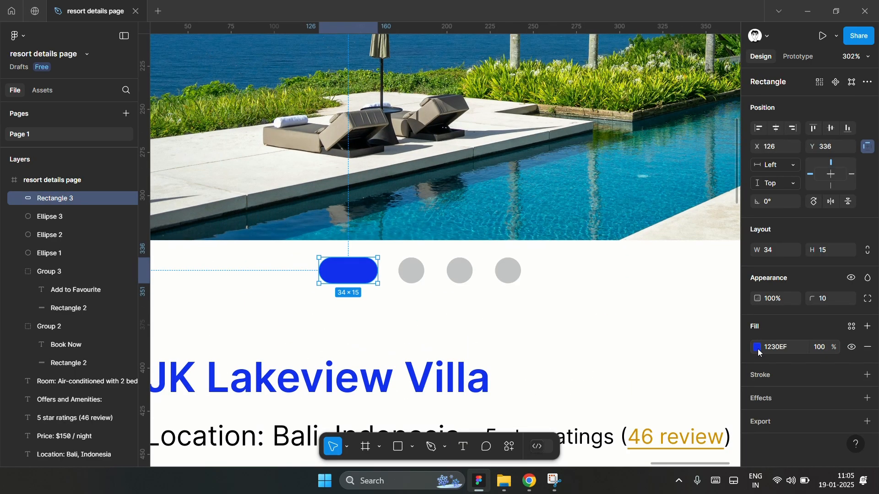
pyautogui.click(757, 347)
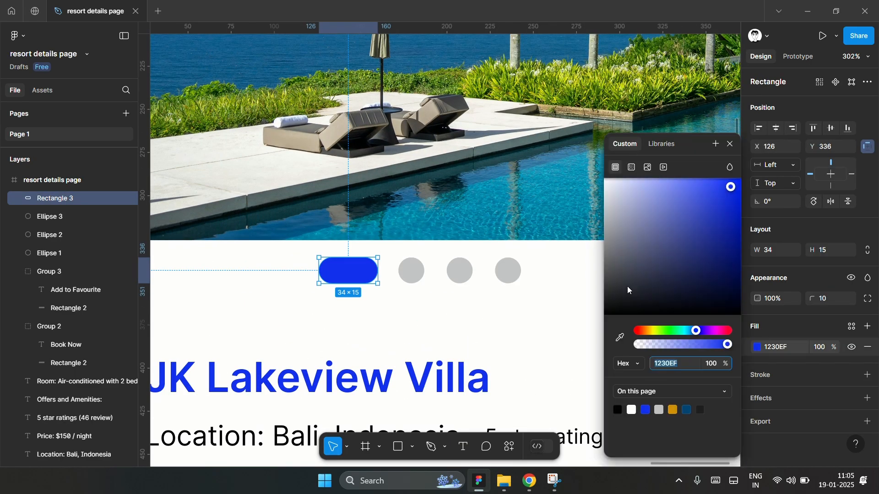
pyautogui.moveTo(614, 280); pyautogui.dragTo(488, 295)
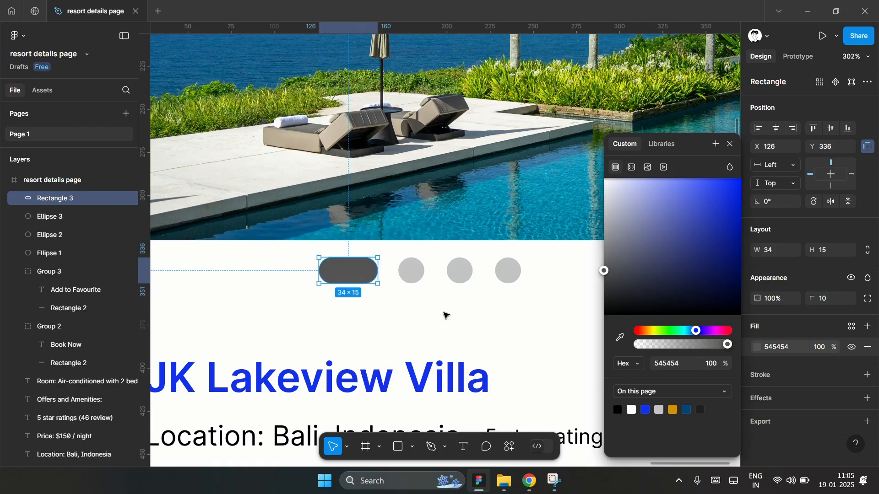
pyautogui.click(503, 297)
# - Group the rounded rectangle with the three circles and shift the group right to X 137 beneath the hero photo
pyautogui.moveTo(323, 251); pyautogui.dragTo(322, 252)
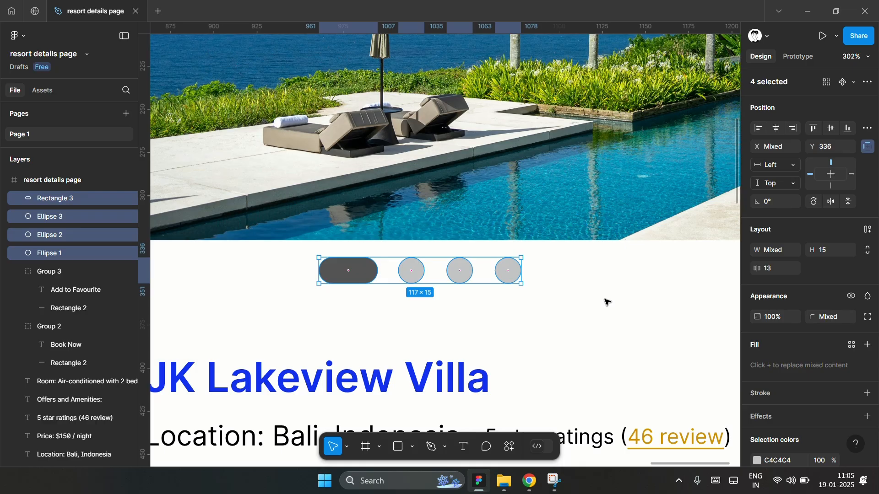
pyautogui.hotkey('ctrl', 'g')
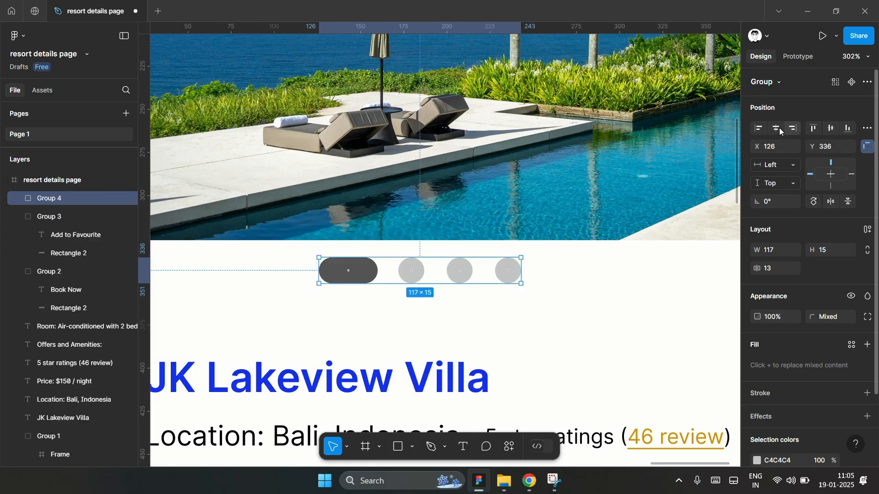
pyautogui.moveTo(323, 284); pyautogui.dragTo(342, 285)
pyautogui.scroll(-5, 342, 285)
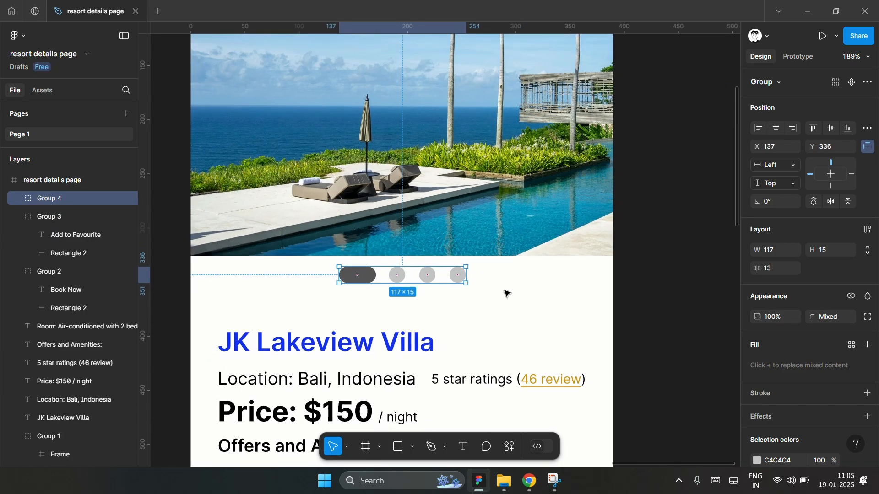
pyautogui.scroll(2, 349, 254)
pyautogui.press('Escape')
pyautogui.scroll(2, 349, 254)
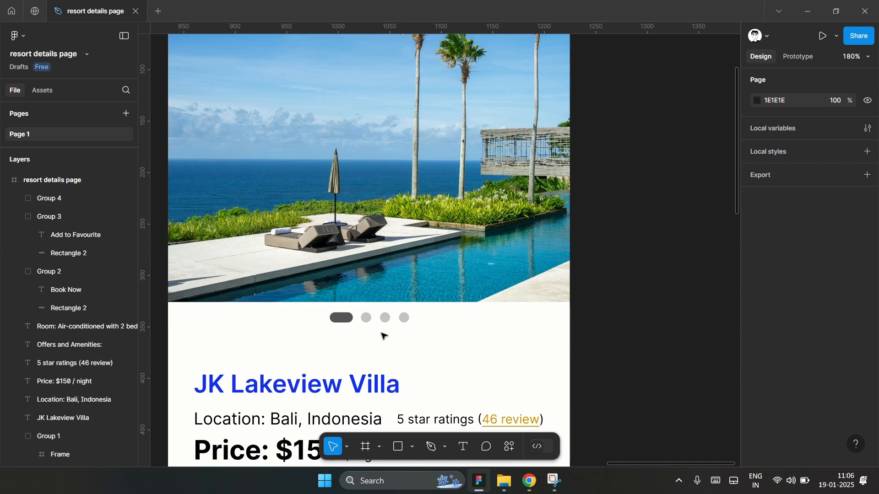
# - Add the text "1/4" just before the dark rounded rectangle in the slide indicator, near X 129 and Y 333
pyautogui.scroll(-3, 337, 349)
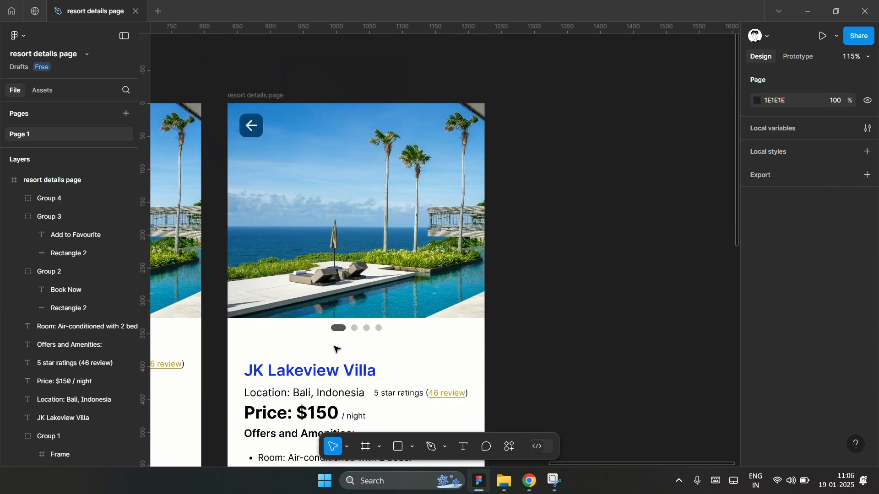
pyautogui.scroll(1, 307, 253)
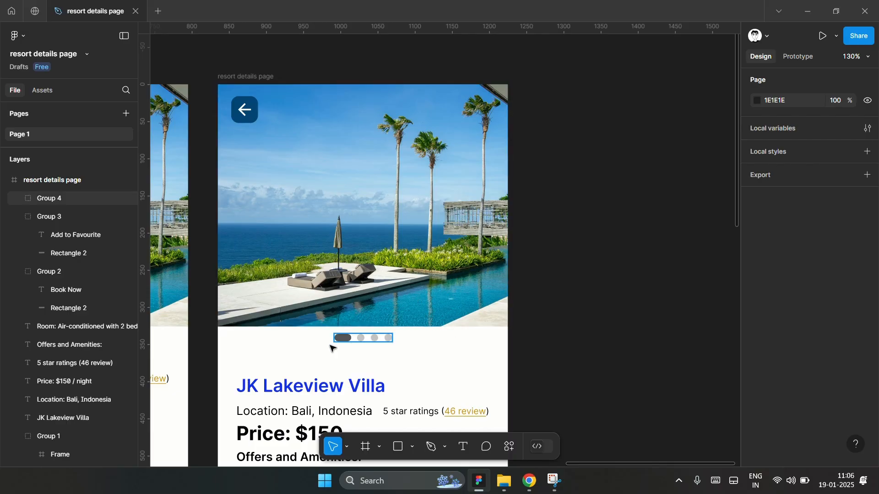
pyautogui.scroll(5, 331, 347)
pyautogui.hscroll(-2, 331, 349)
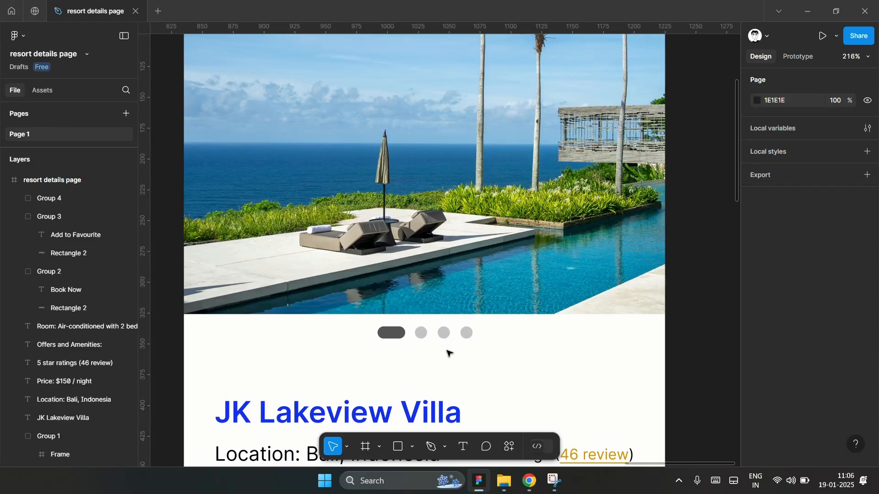
pyautogui.scroll(1, 426, 332)
pyautogui.scroll(5, 425, 332)
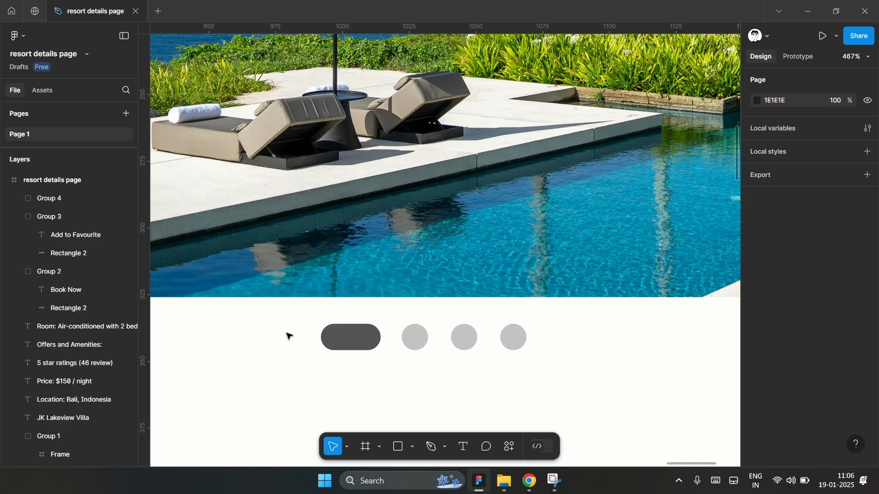
pyautogui.press('t')
pyautogui.click(250, 337)
pyautogui.write('1/4')
pyautogui.click(364, 373)
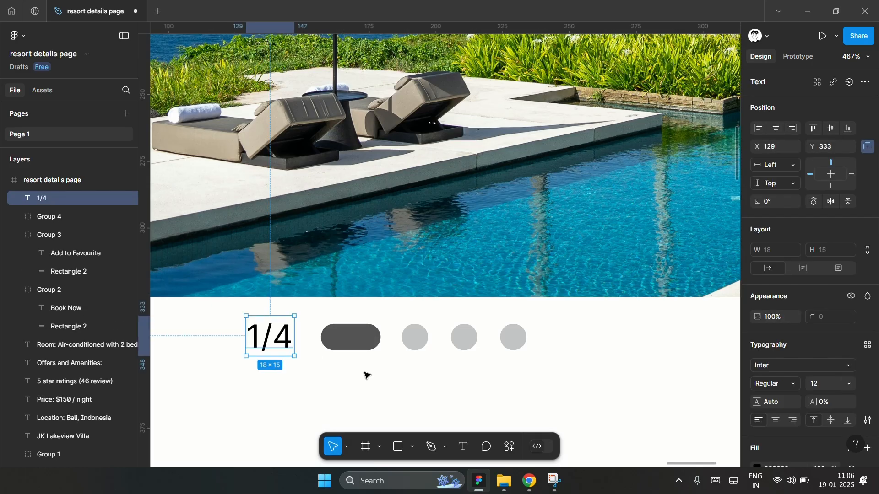
# - Give the "1/4" text the rounded rectangle's dark grey colour and group it with the indicator shapes at X 143, Y 333
pyautogui.press('i')
pyautogui.click(350, 333)
pyautogui.click(357, 381)
pyautogui.scroll(-5, 369, 327)
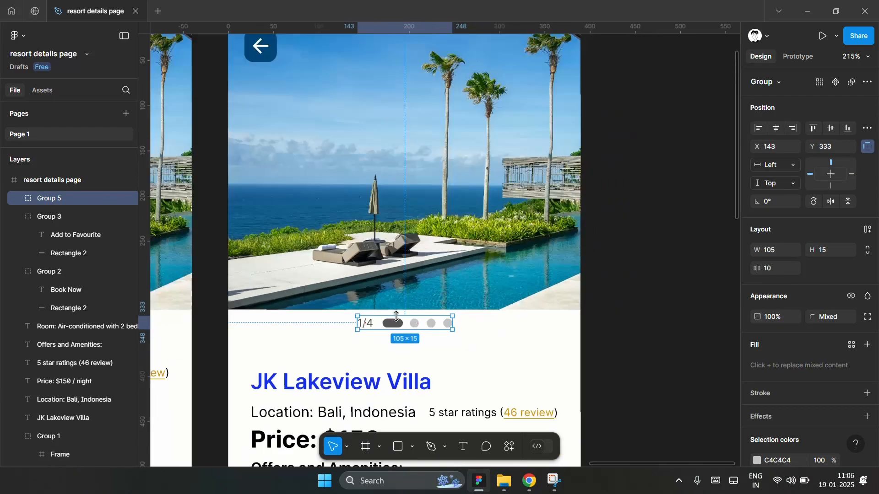
pyautogui.click(623, 307)
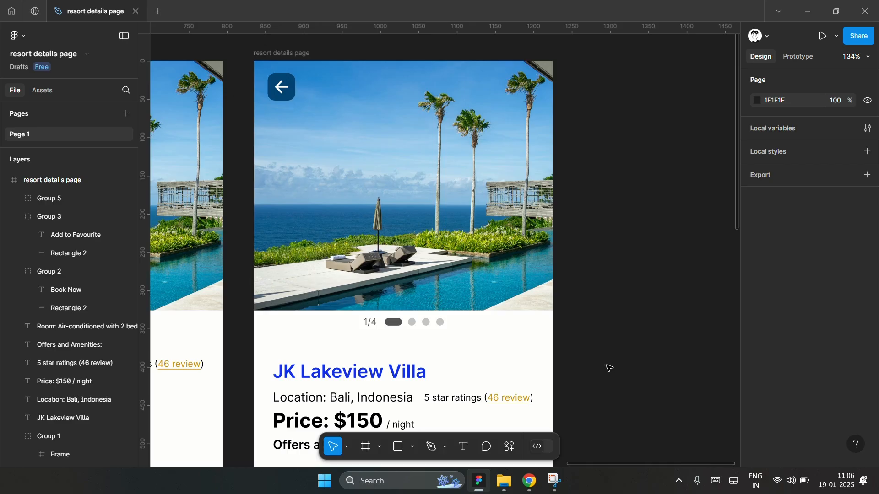
# - Change the fill of the "JK Lakeview Villa" title on the duplicated page to black 000000
pyautogui.scroll(-4, 324, 206)
pyautogui.scroll(3, 324, 205)
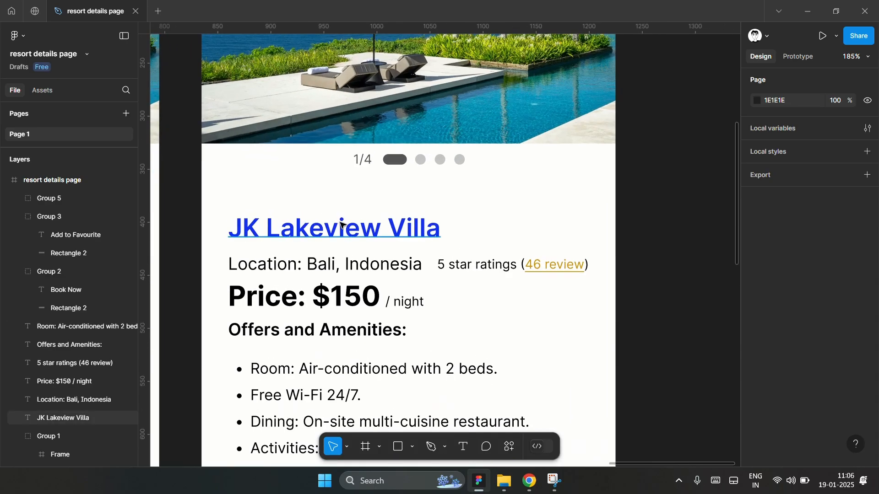
pyautogui.click(336, 230)
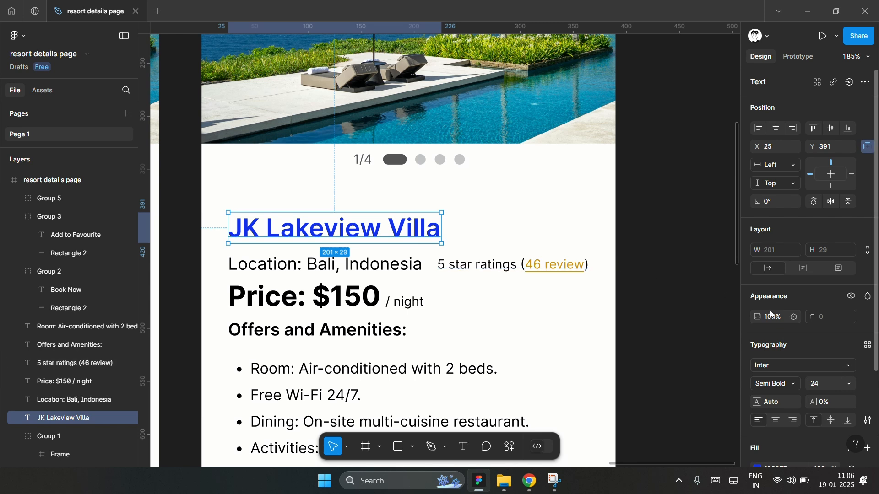
pyautogui.scroll(-3, 785, 347)
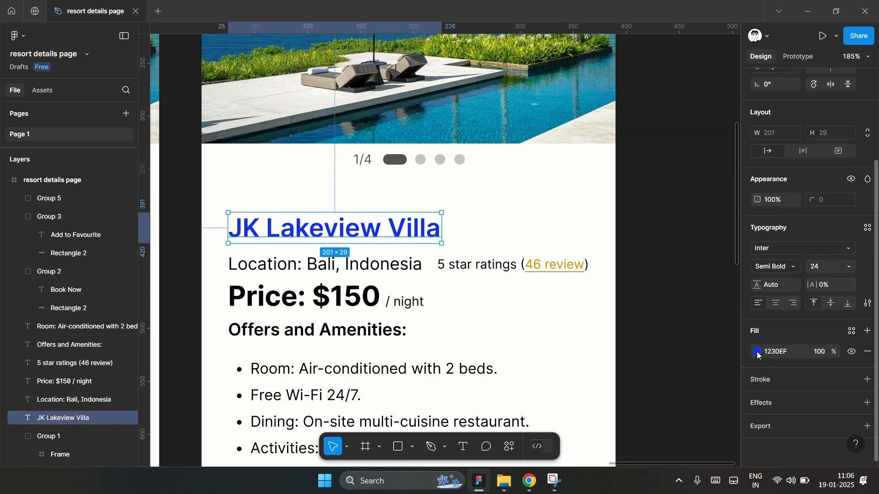
pyautogui.click(758, 354)
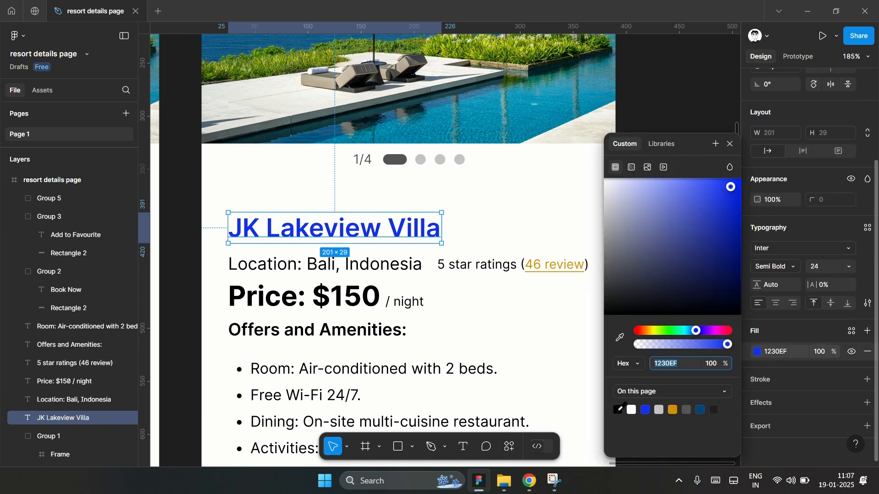
pyautogui.click(618, 408)
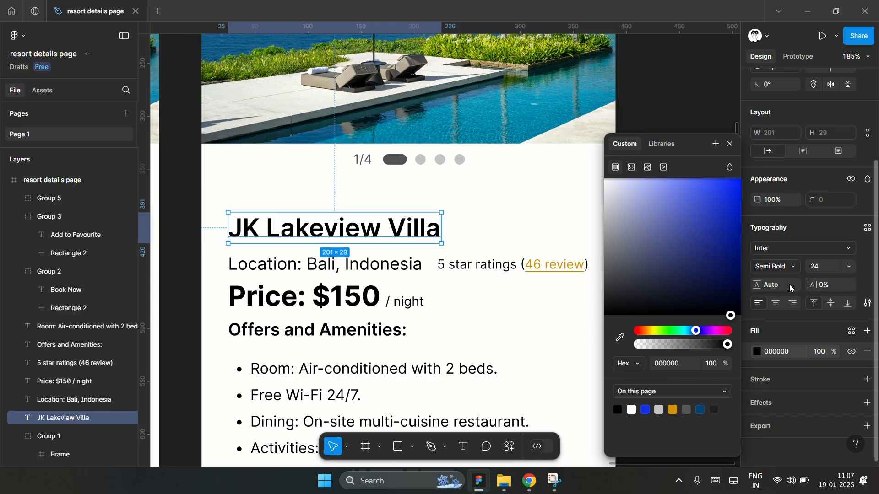
# - Set the villa title's font weight to Regular and its font size to 28
pyautogui.click(785, 270)
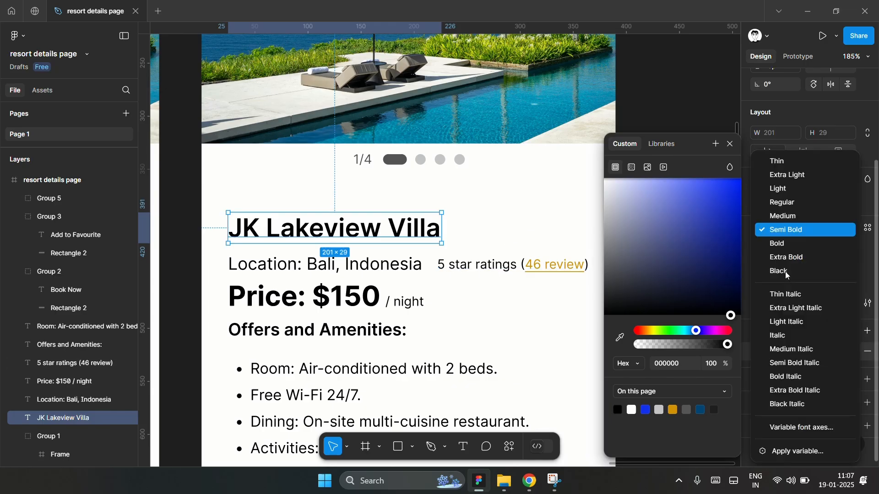
pyautogui.click(785, 203)
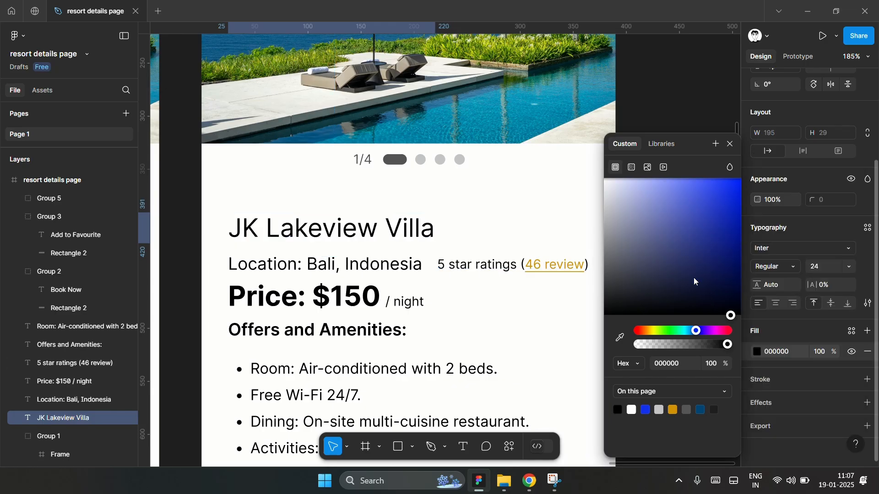
pyautogui.click(832, 268)
pyautogui.press('Up')
pyautogui.press('Up')
pyautogui.press('Up')
pyautogui.press('Up')
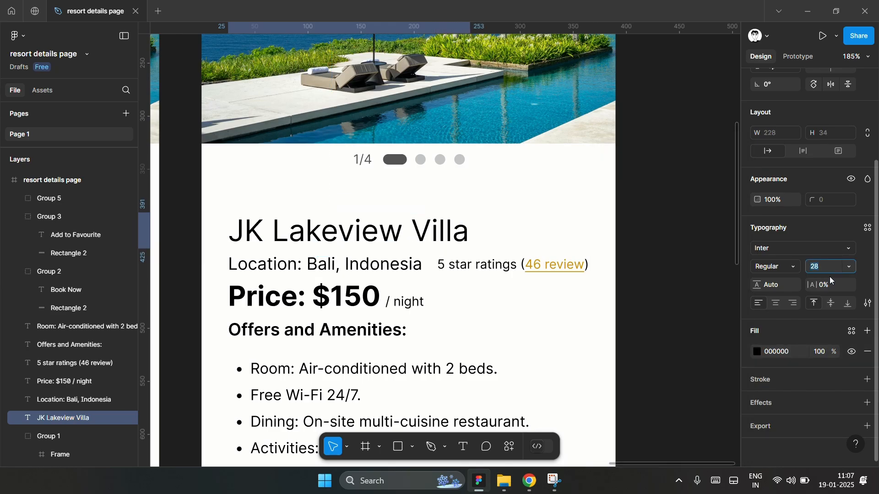
# - Move the villa title up 15 px to leave more space above the location line
pyautogui.click(352, 244)
pyautogui.hotkey('shift', 'Up')
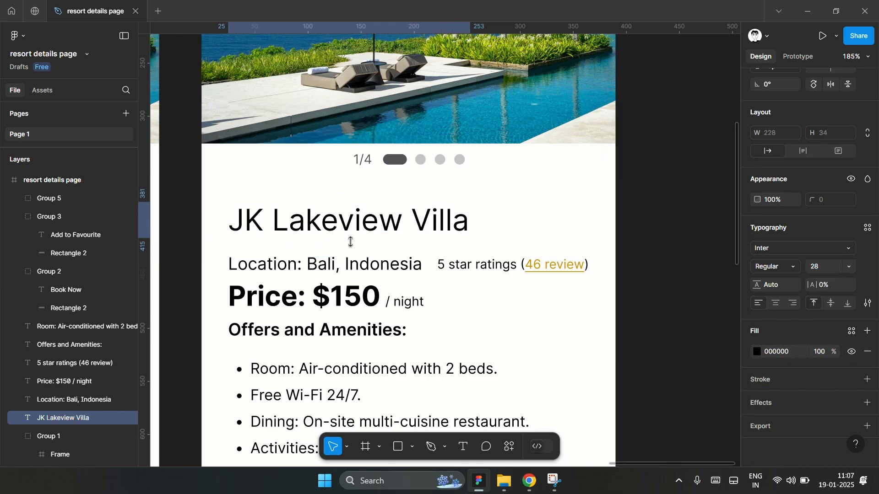
pyautogui.press('Up')
pyautogui.press('Up')
pyautogui.press('Up')
pyautogui.press('Up')
pyautogui.press('Up')
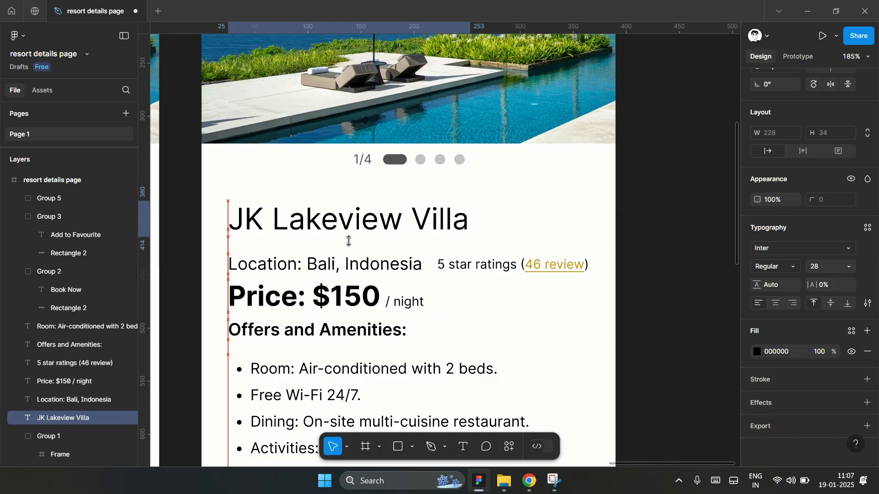
# - Remove "Location:" and the leading space from the location line so it reads "Bali, Indonesia"
pyautogui.click(328, 261)
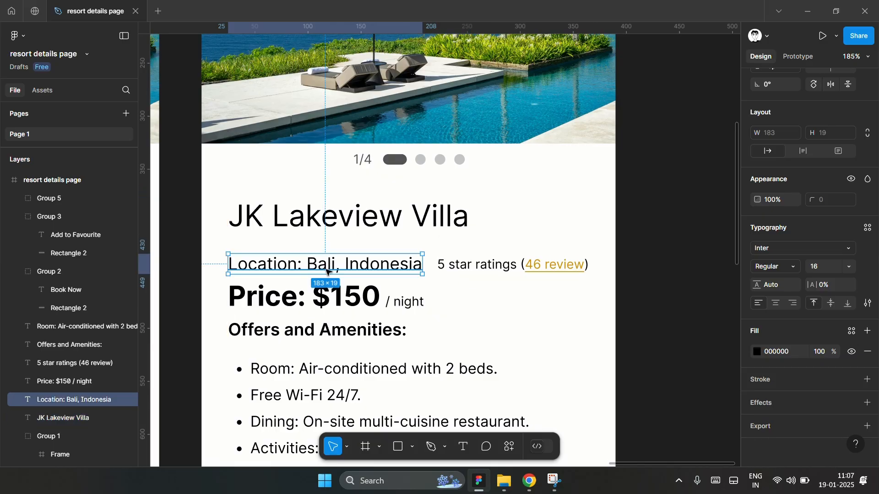
pyautogui.doubleClick(289, 272)
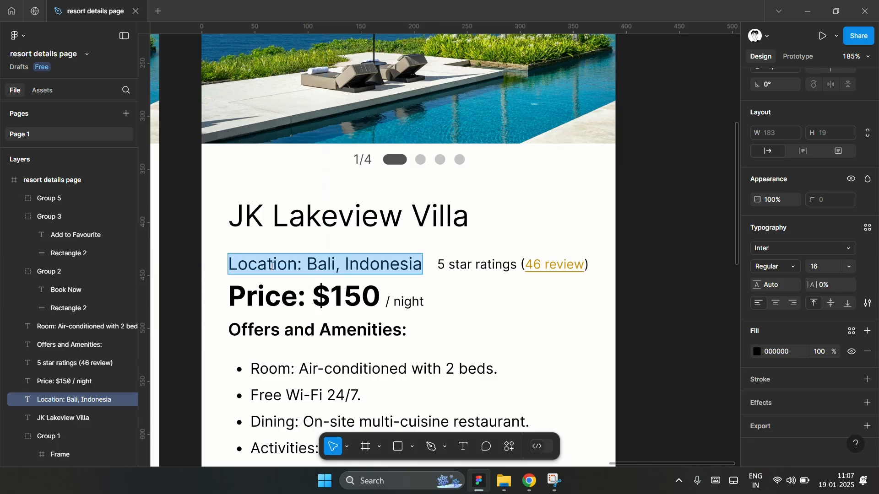
pyautogui.click(270, 264)
pyautogui.doubleClick(272, 266)
pyautogui.press('BackSpace')
pyautogui.press('Delete')
pyautogui.press('Delete')
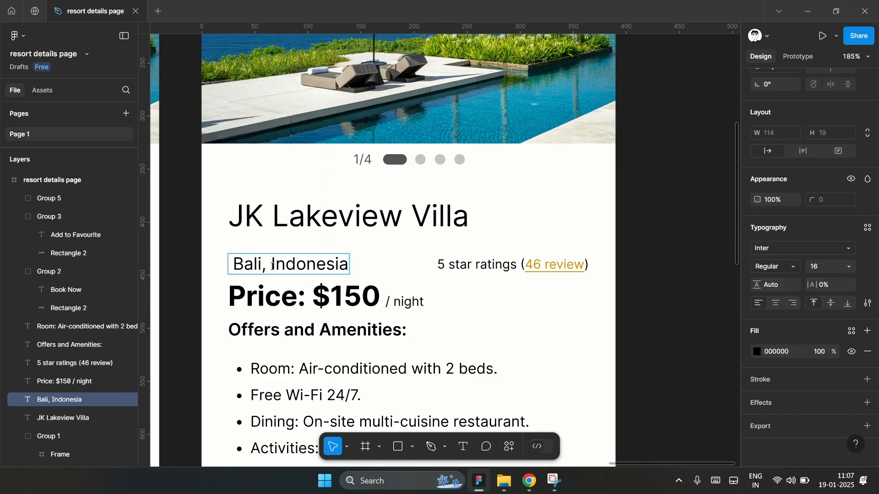
pyautogui.click(393, 254)
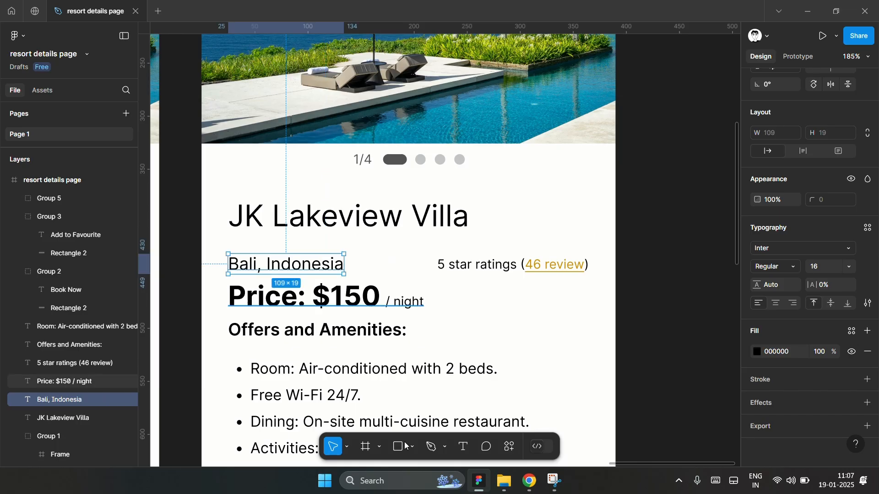
# - Get a location pin icon from the icones website in Chrome and place it in the design before "Bali, Indonesia" at X 25, Y 422
pyautogui.click(527, 481)
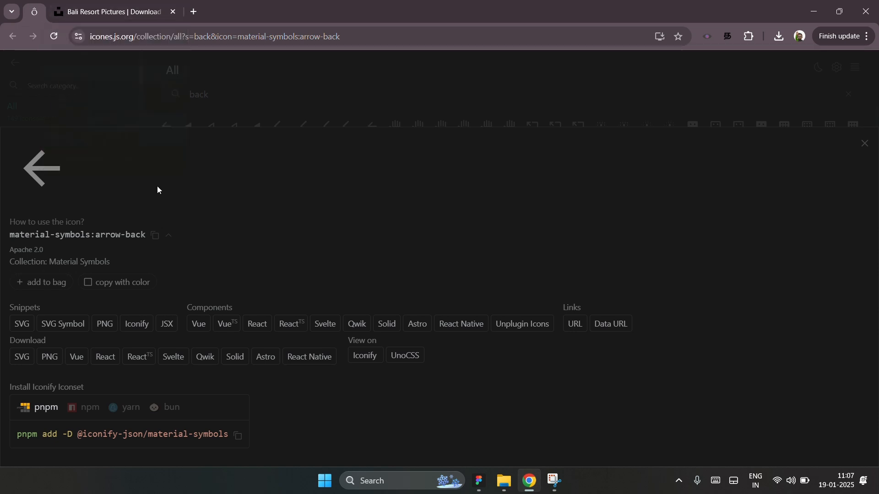
pyautogui.click(284, 113)
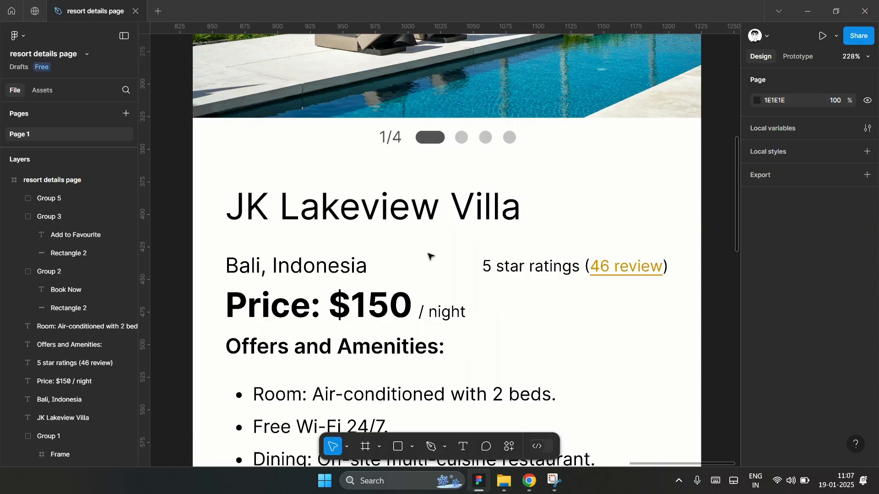
pyautogui.hotkey('ctrl', 'v')
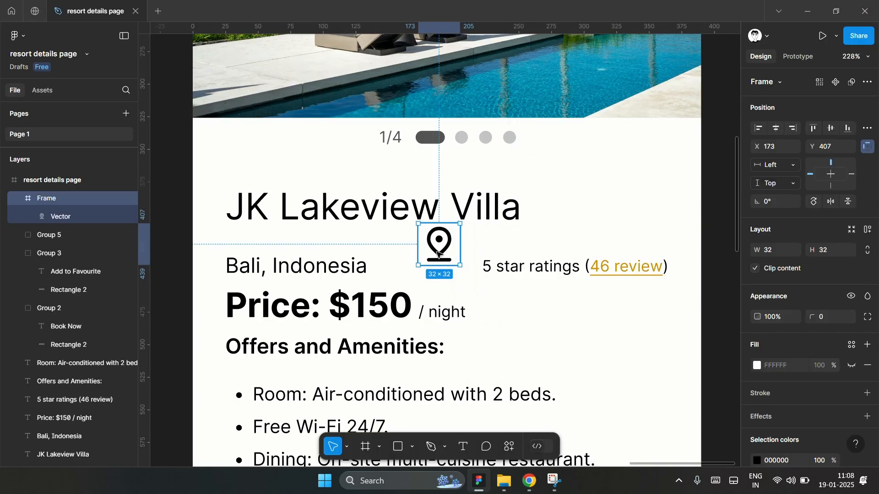
pyautogui.moveTo(437, 253); pyautogui.dragTo(242, 269)
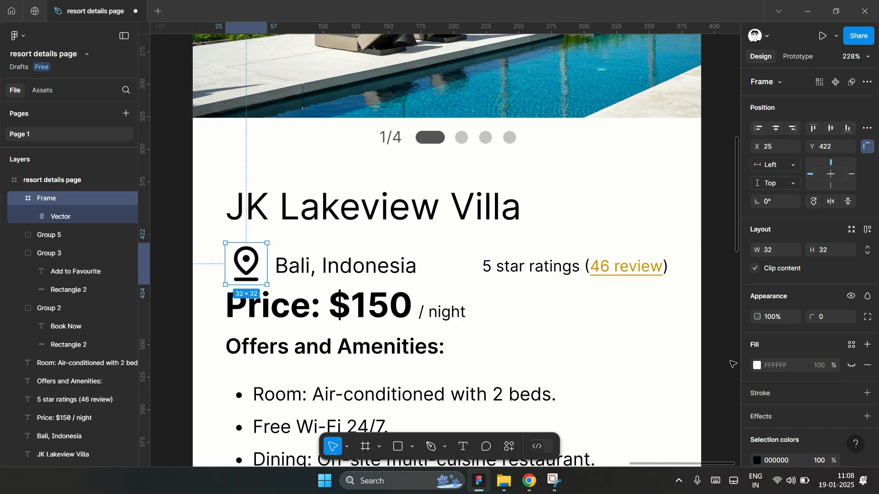
# - Recolour the location pin icon with the blue already used on the page
pyautogui.scroll(-1, 733, 365)
pyautogui.scroll(-3, 779, 369)
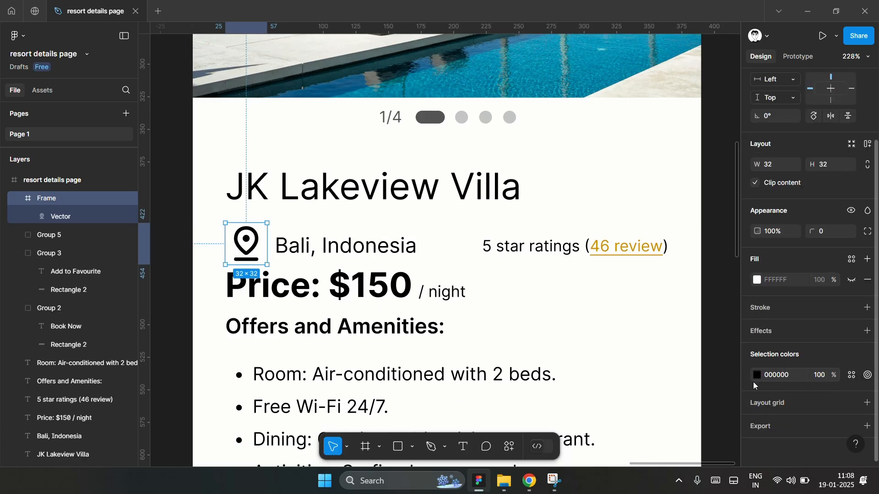
pyautogui.click(756, 376)
pyautogui.click(647, 408)
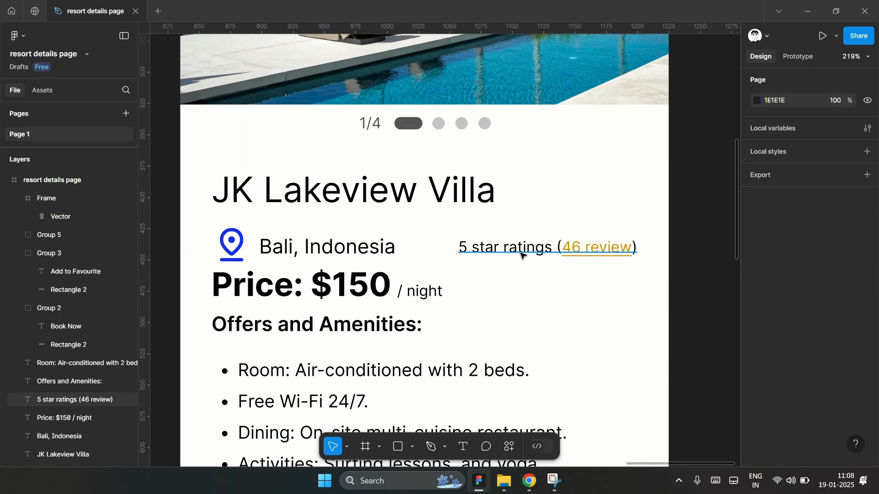
# - Try shortening the left-aligned rating text to "5.0 (46 review)" and undo the edit
pyautogui.click(523, 255)
pyautogui.doubleClick(530, 250)
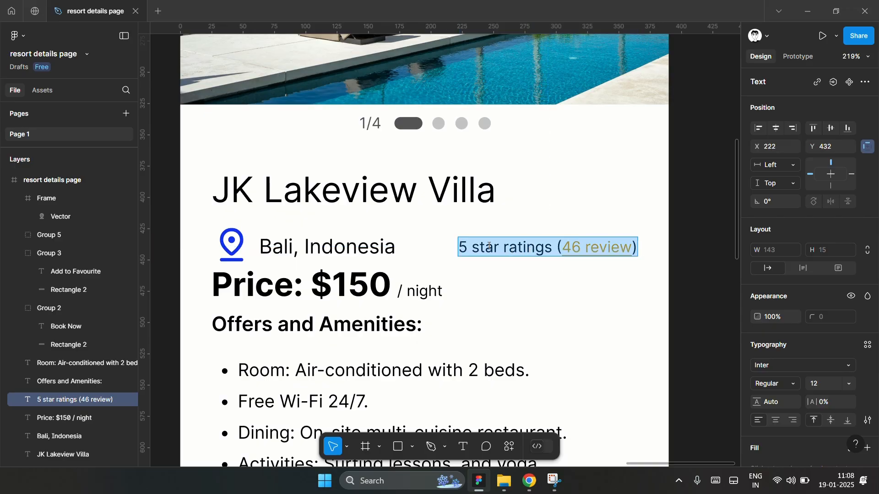
pyautogui.click(506, 248)
pyautogui.doubleClick(507, 248)
pyautogui.press('BackSpace')
pyautogui.press('BackSpace')
pyautogui.press('BackSpace')
pyautogui.press('BackSpace')
pyautogui.press('BackSpace')
pyautogui.press('BackSpace')
pyautogui.press('BackSpace')
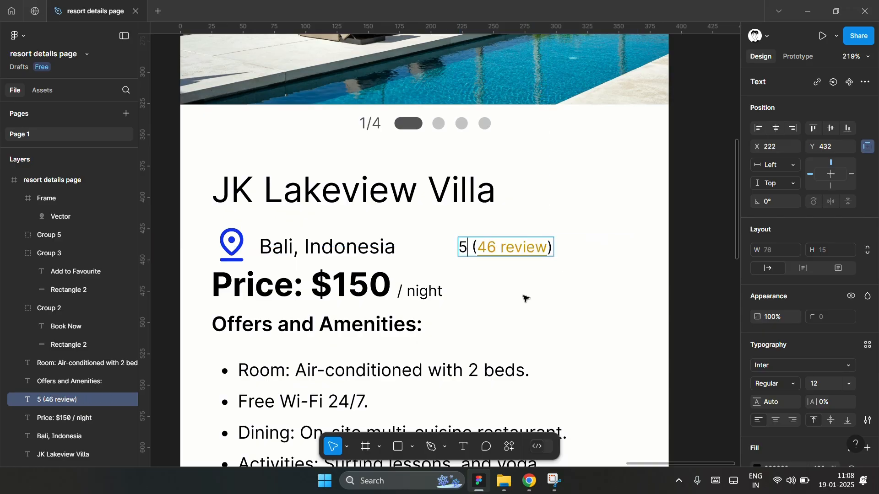
pyautogui.write('.0')
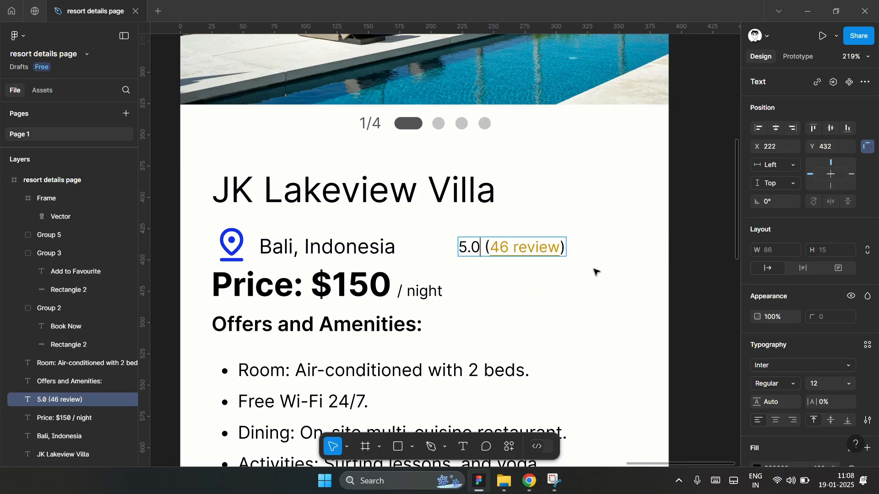
pyautogui.hotkey('ctrl', 'z')
pyautogui.hotkey('ctrl', 'z')
pyautogui.press('Escape')
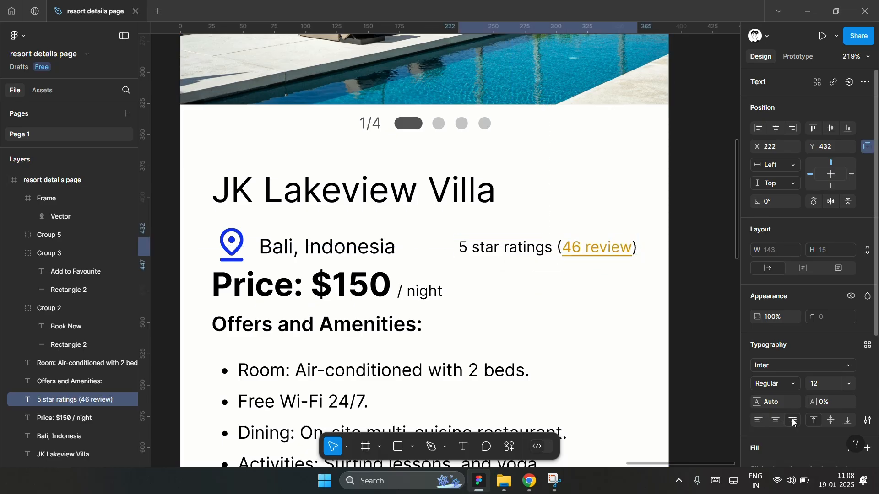
# - Right-align the rating text and replace "star ratings" with ".0" so it reads "5.0 (46 review)"
pyautogui.doubleClick(520, 247)
pyautogui.click(520, 247)
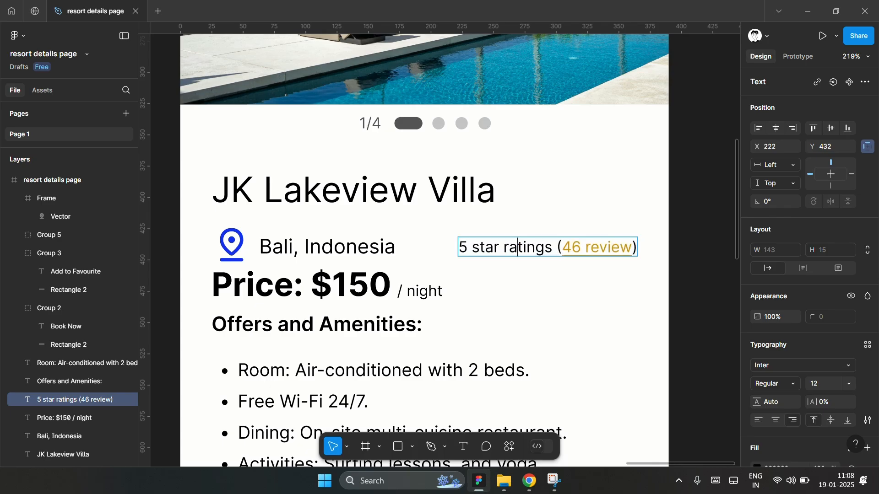
pyautogui.moveTo(552, 249); pyautogui.dragTo(467, 248)
pyautogui.write('.0')
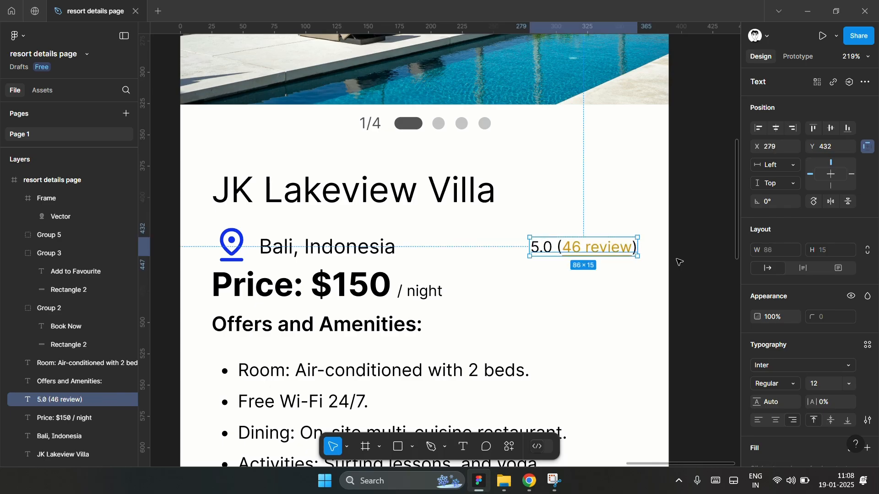
pyautogui.click(697, 255)
# - Copy the star icon from the icon row above the large photo and place it just before the rating text at X 241, Y 424
pyautogui.scroll(-1, 652, 294)
pyautogui.scroll(-10, 652, 294)
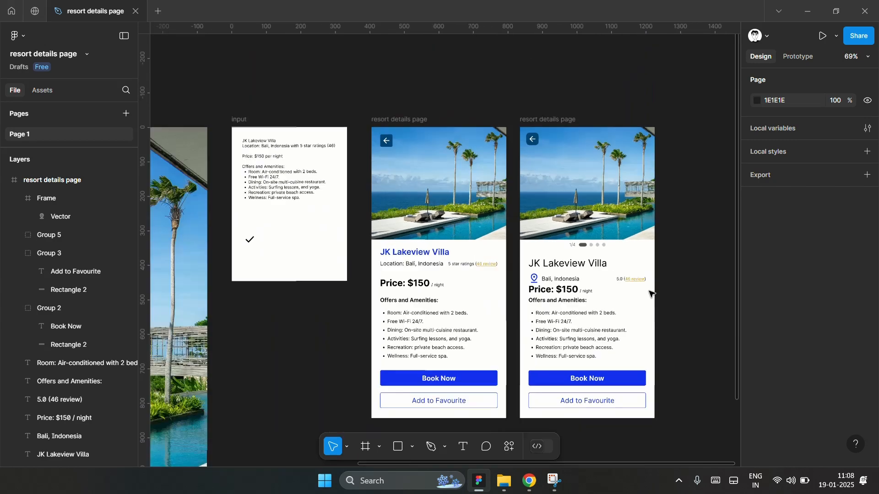
pyautogui.scroll(10, 242, 161)
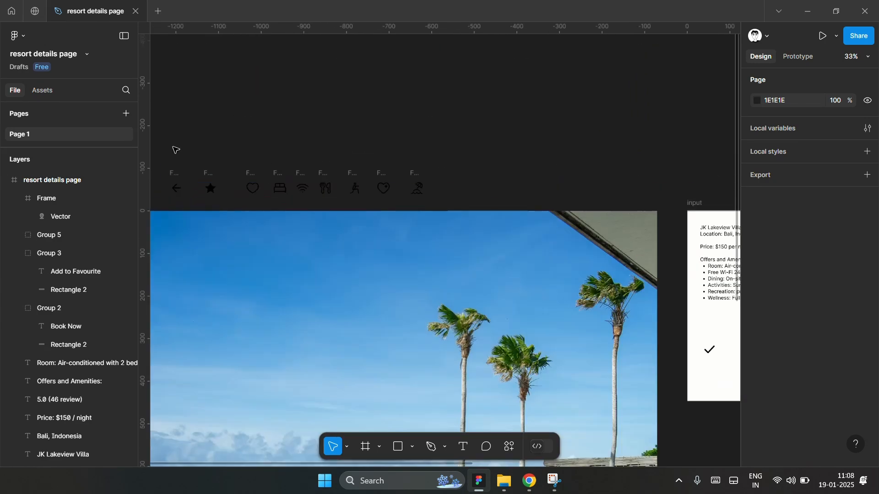
pyautogui.scroll(5, 256, 257)
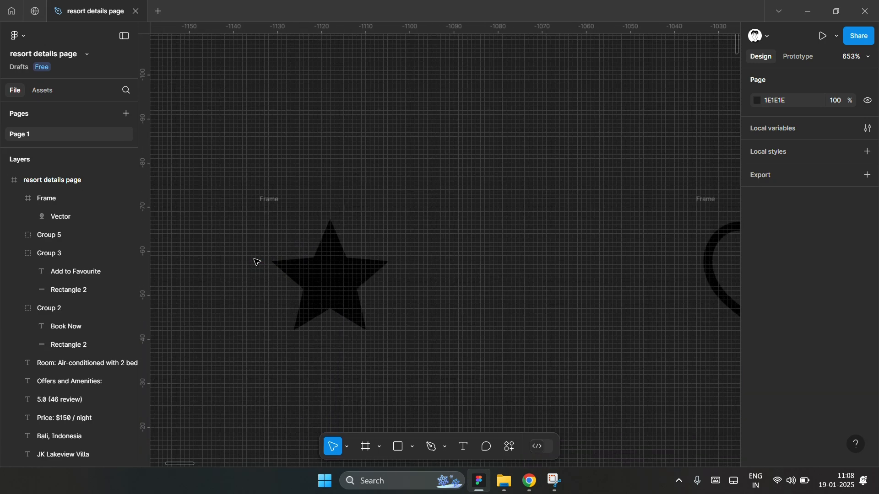
pyautogui.click(270, 201)
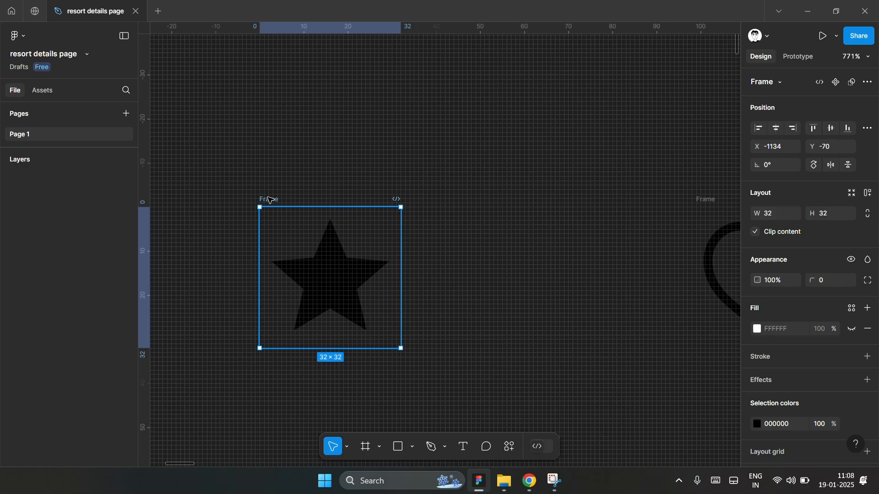
pyautogui.click(388, 168)
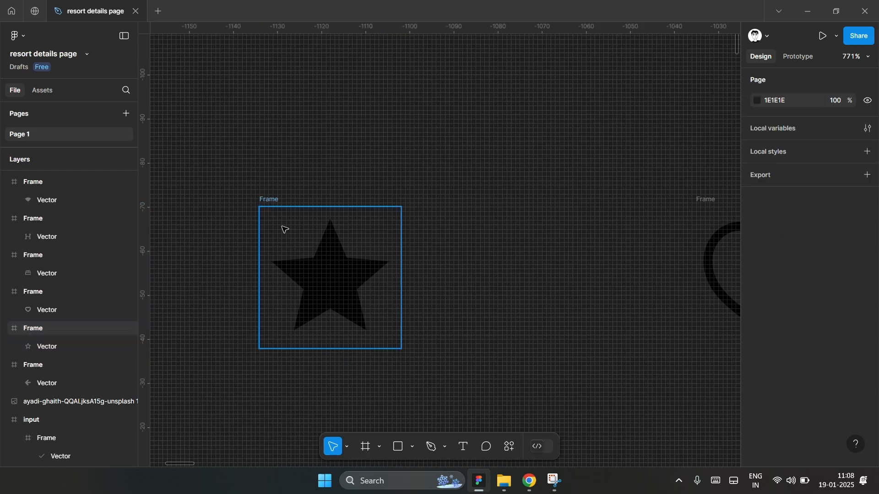
pyautogui.scroll(-10, 253, 236)
pyautogui.scroll(-5, 252, 236)
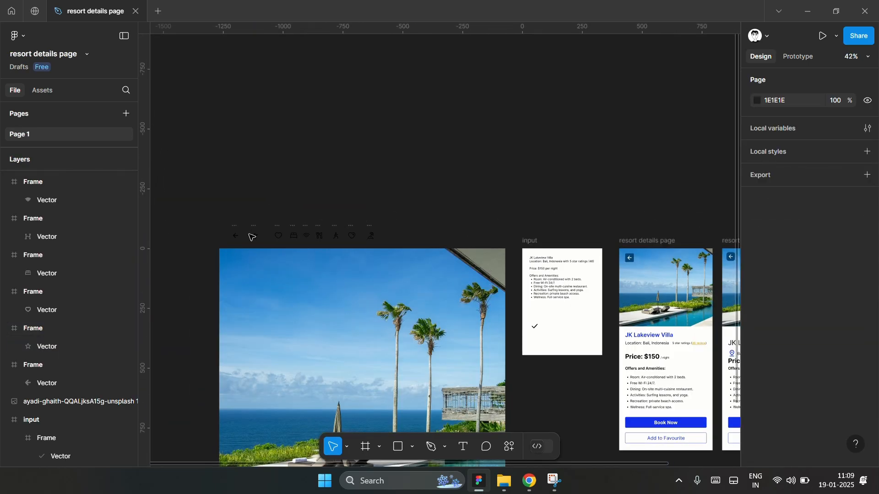
pyautogui.scroll(10, 688, 336)
pyautogui.scroll(10, 628, 313)
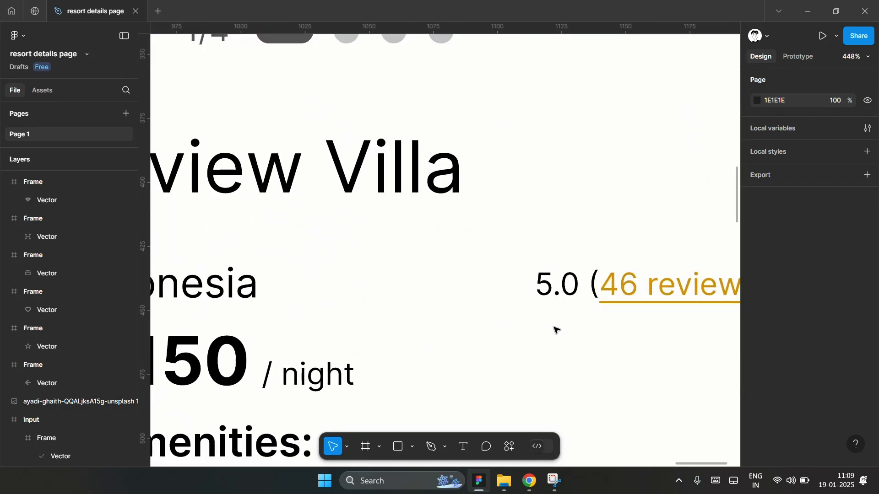
pyautogui.hotkey('ctrl', 'v')
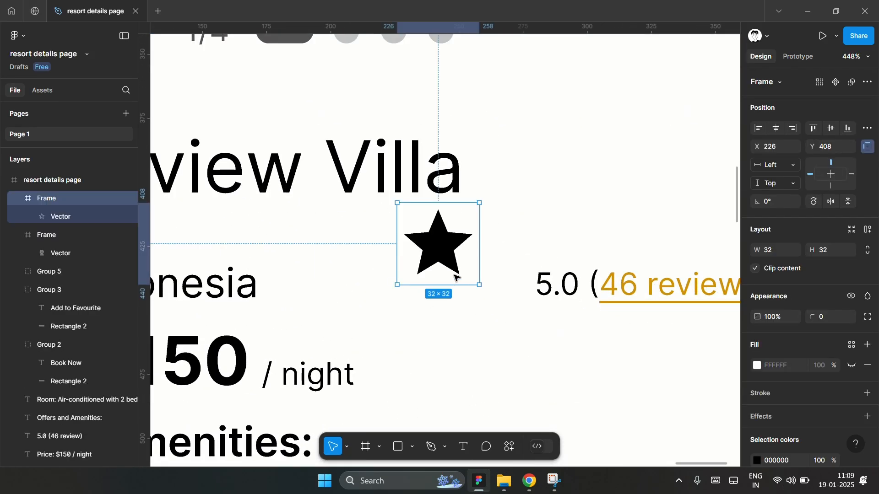
pyautogui.moveTo(444, 253); pyautogui.dragTo(475, 296)
# - Recolour the star icon with the page's gold D39205
pyautogui.scroll(-5, 476, 297)
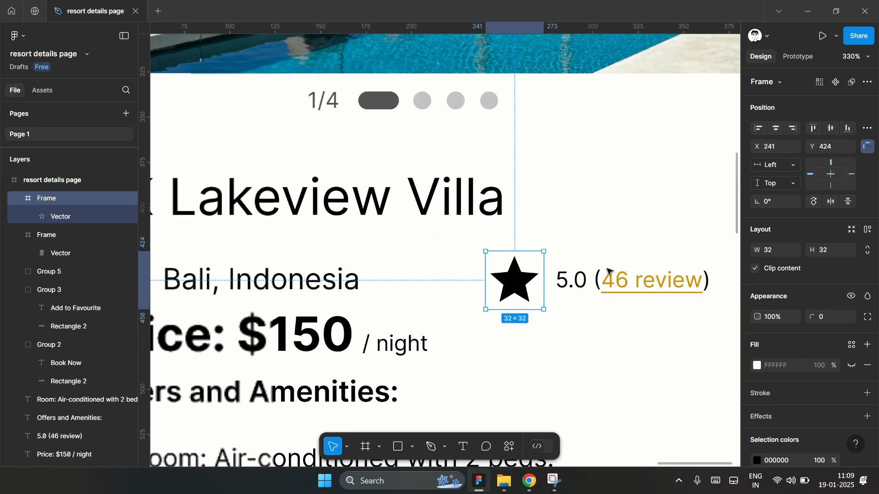
pyautogui.scroll(1, 609, 272)
pyautogui.scroll(-2, 766, 385)
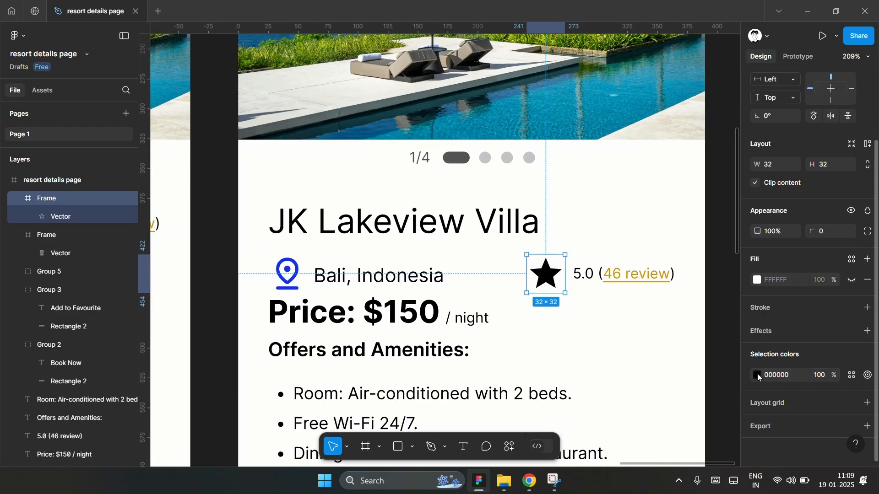
pyautogui.click(758, 375)
pyautogui.click(672, 410)
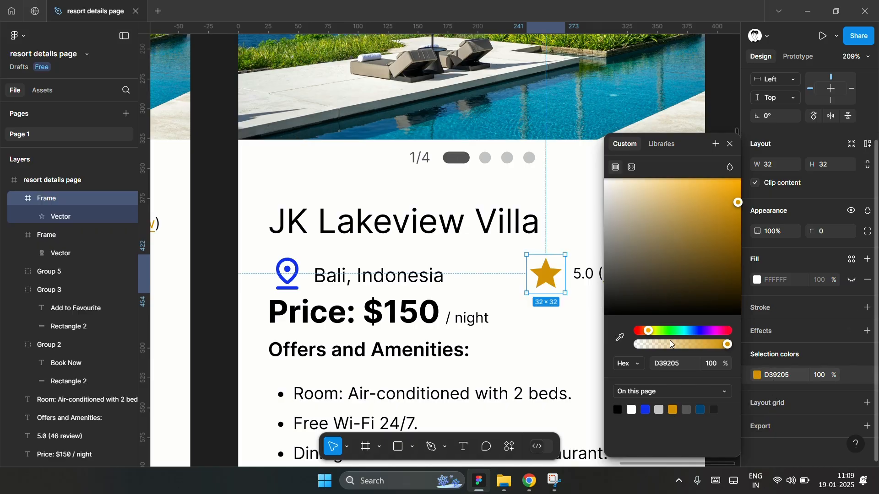
# - Add a 1 px inside stroke to the star shape in the darker gold B27900
pyautogui.doubleClick(545, 276)
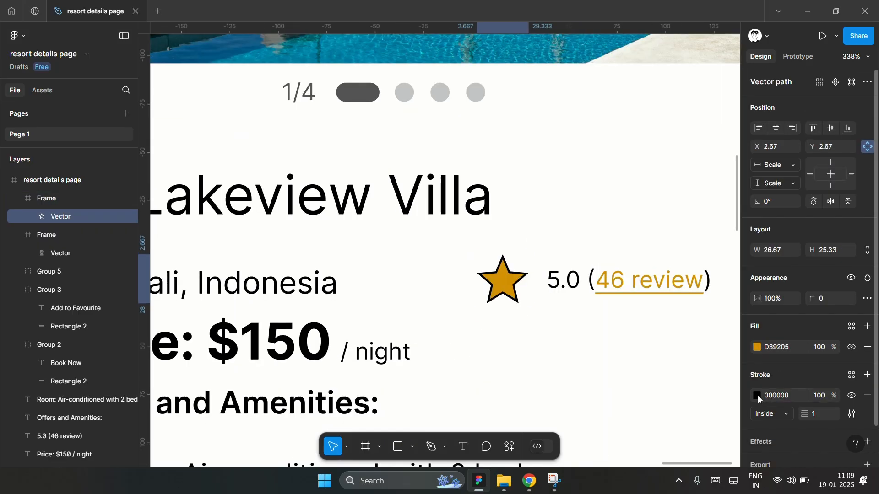
pyautogui.click(757, 396)
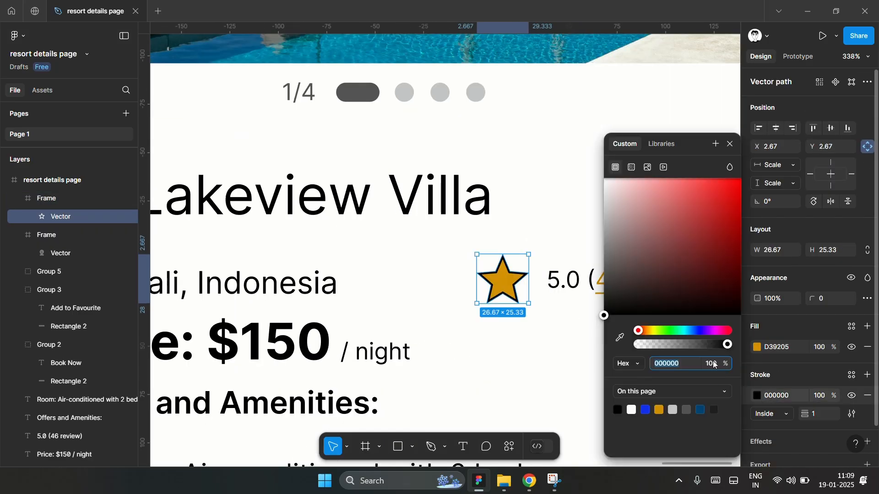
pyautogui.click(659, 410)
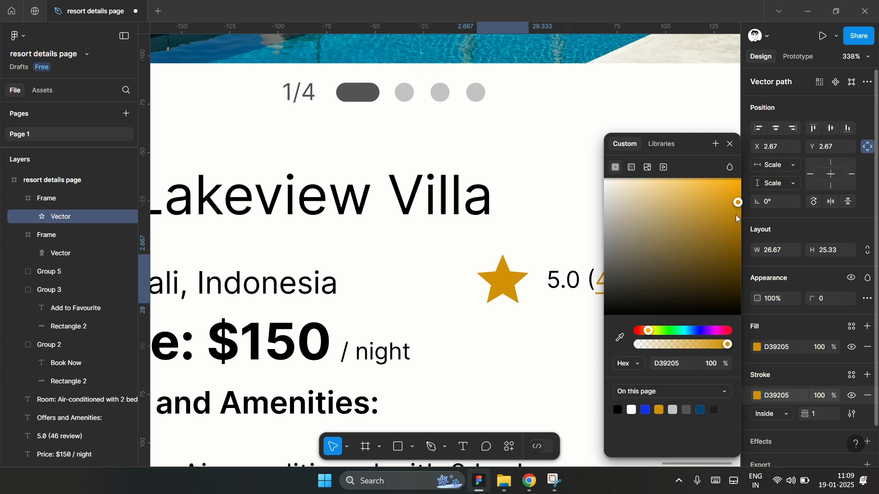
pyautogui.moveTo(736, 218); pyautogui.dragTo(744, 228)
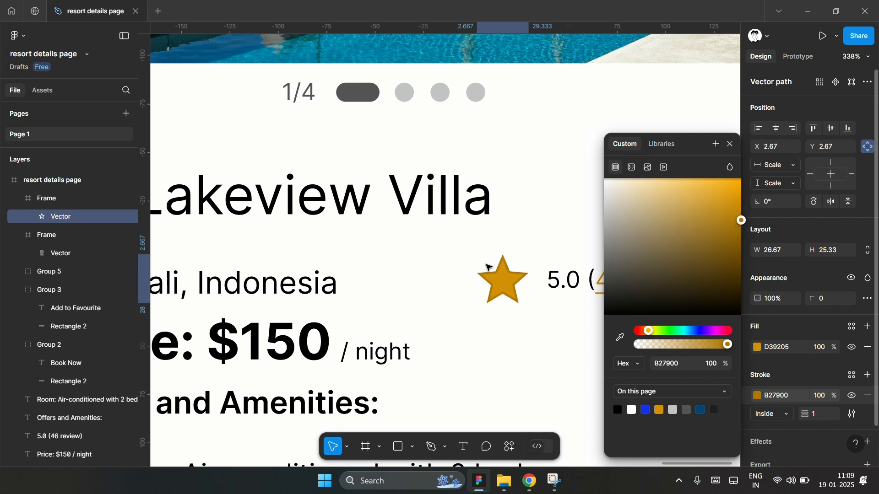
# - Shift the hue of the star's fill from gold to bright yellow
pyautogui.hscroll(6, 457, 274)
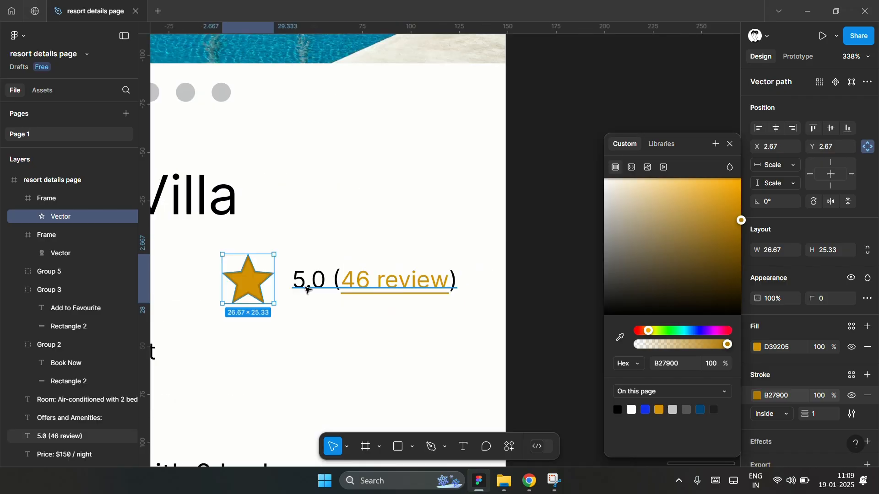
pyautogui.click(755, 348)
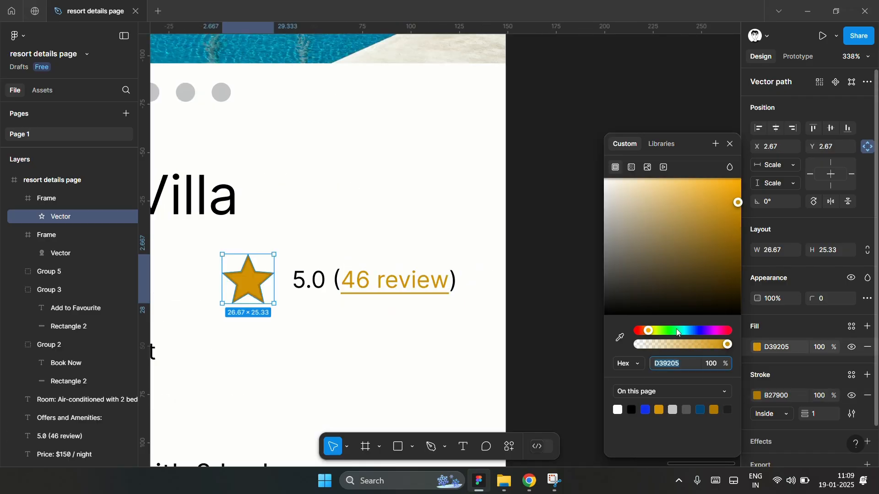
pyautogui.click(652, 330)
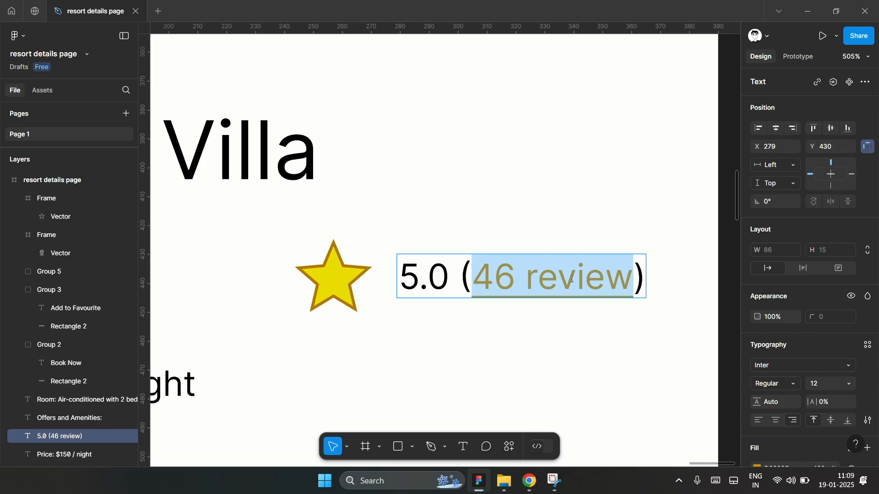
# - Change the colour of the "46 review" link in the rating text from gold to black
pyautogui.scroll(-1, 776, 341)
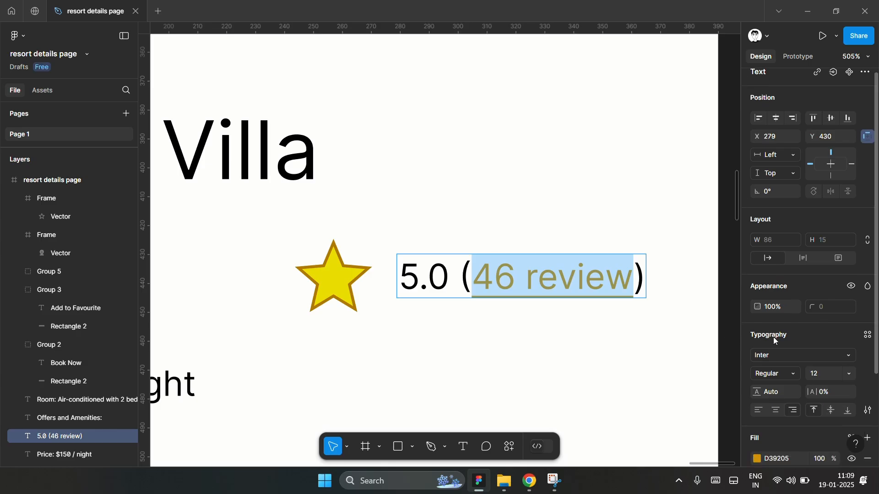
pyautogui.scroll(-2, 777, 341)
pyautogui.click(757, 353)
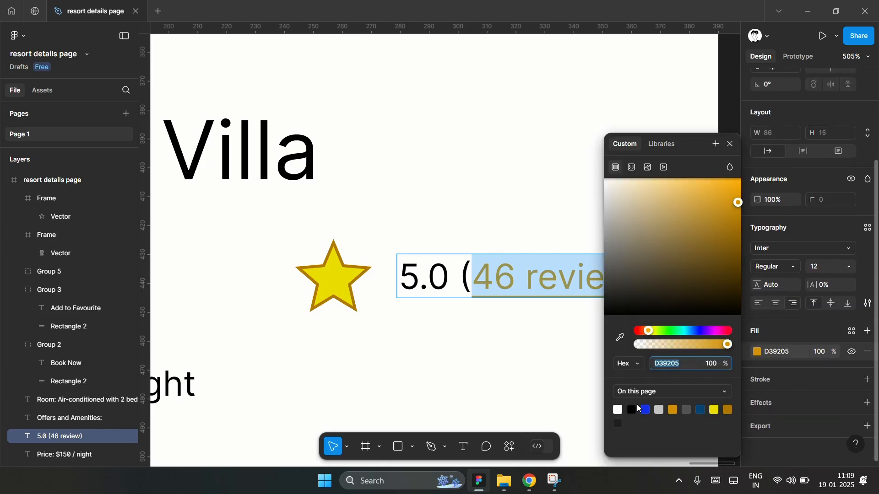
pyautogui.press('Escape')
pyautogui.click(558, 246)
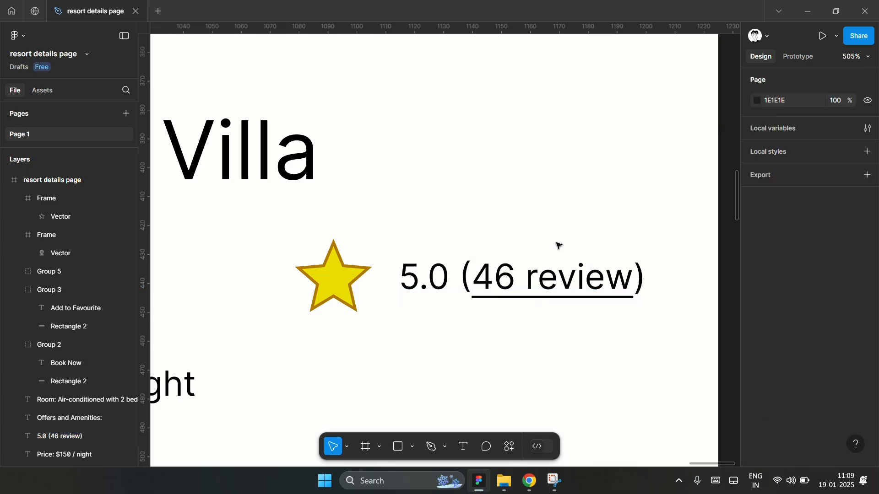
# - Group the yellow star icon with the "5.0 (46 review)" rating text
pyautogui.scroll(-5, 563, 220)
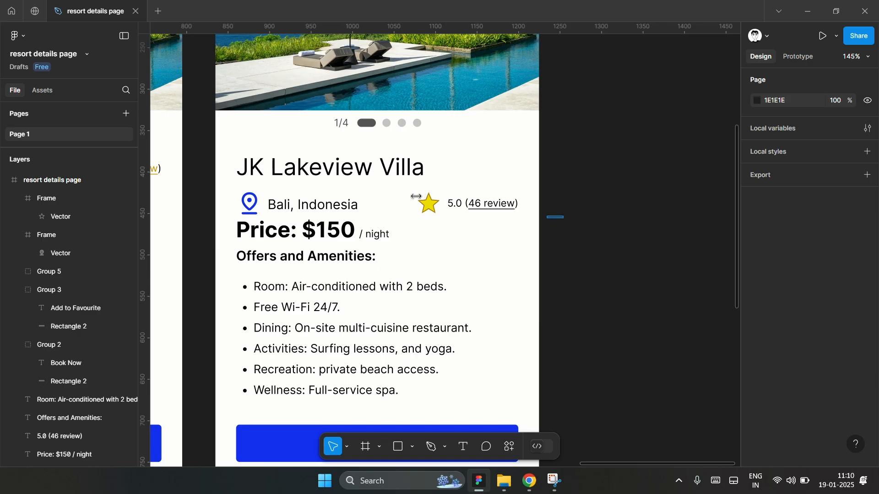
pyautogui.moveTo(415, 196); pyautogui.dragTo(589, 214)
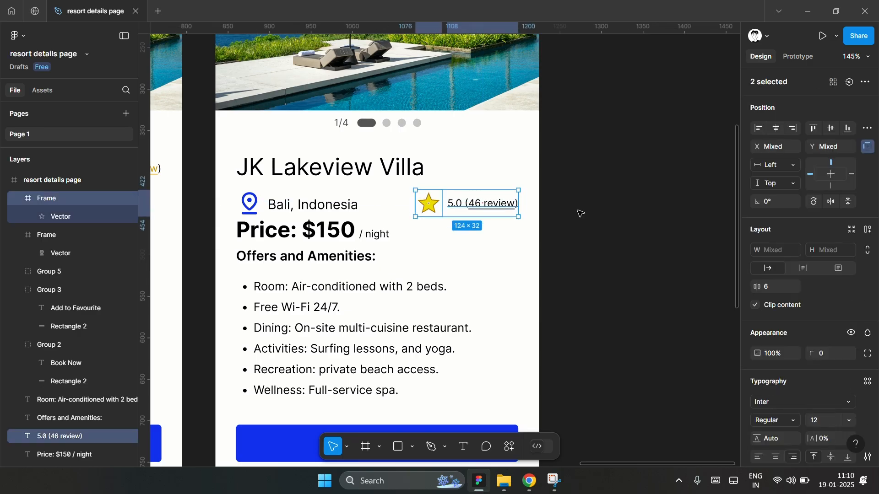
pyautogui.hotkey('ctrl', 'g')
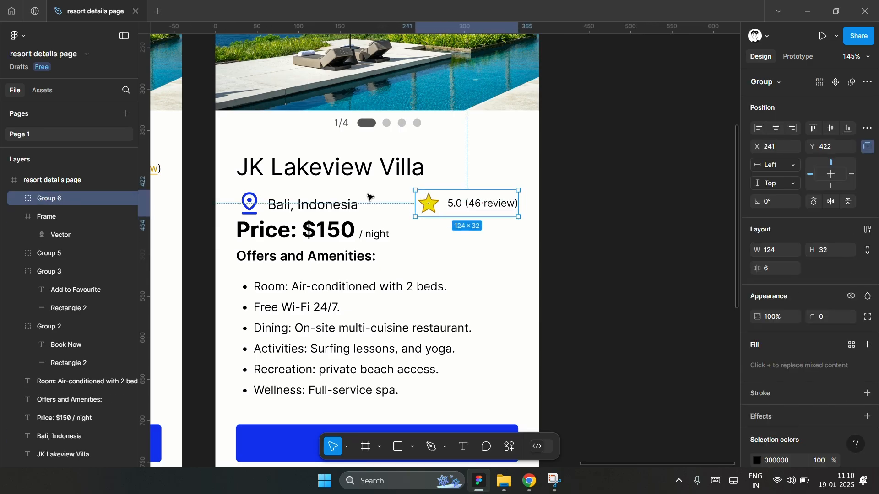
# - Group the blue location pin icon with the "Bali, Indonesia" text
pyautogui.click(370, 198)
pyautogui.click(270, 207)
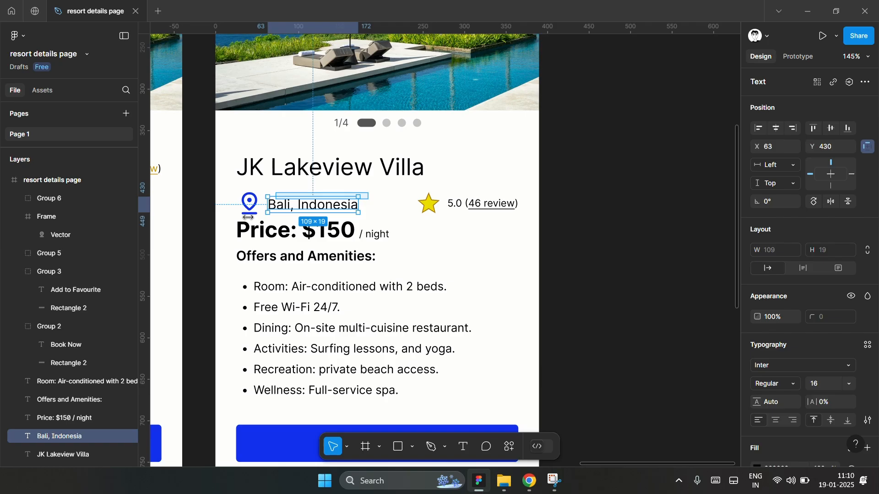
pyautogui.keyDown('shift'); pyautogui.click(247, 214); pyautogui.keyUp('shift')
pyautogui.hotkey('ctrl', 'g')
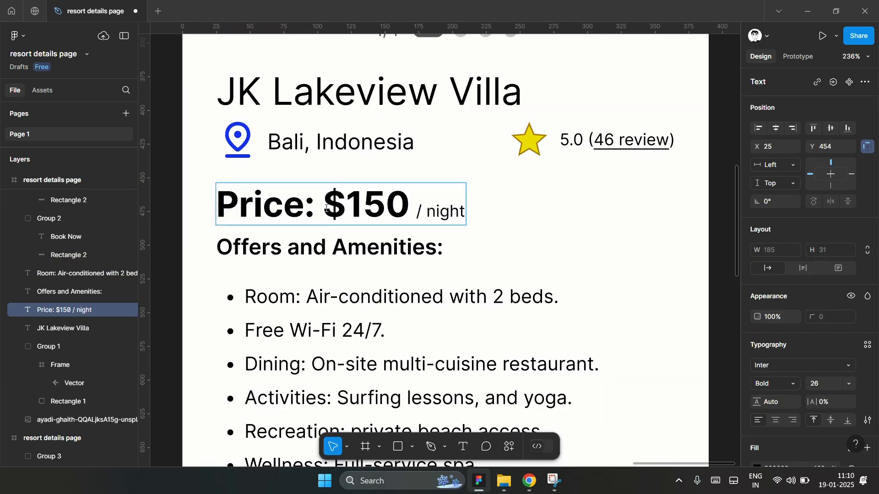
# - Remove the word "Price:" from the price line so that it reads "$150 / night"
pyautogui.moveTo(324, 208); pyautogui.dragTo(215, 202)
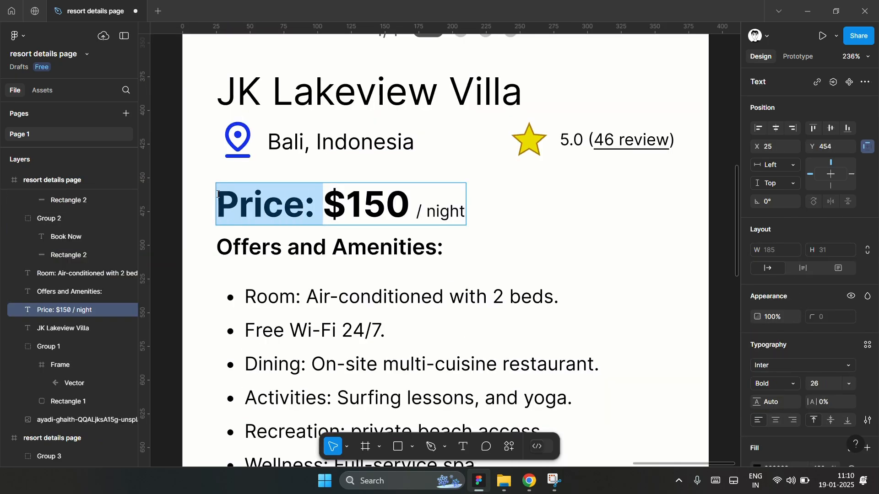
pyautogui.press('BackSpace')
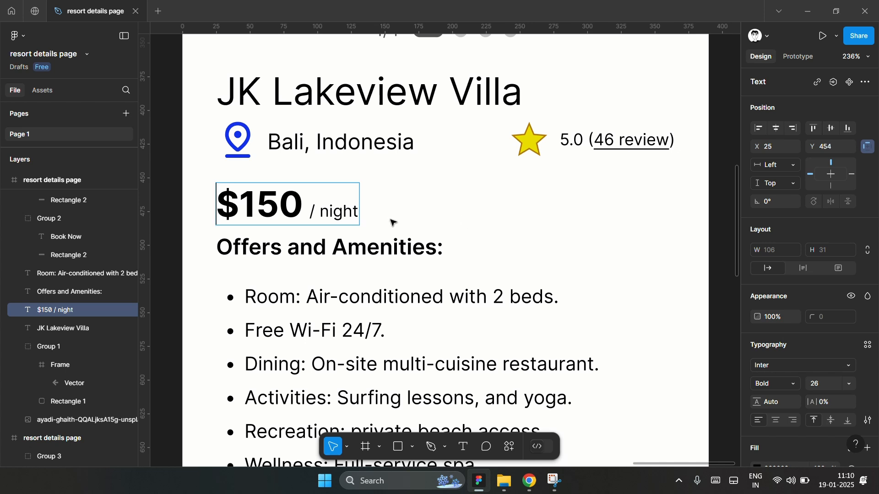
pyautogui.press('Escape')
pyautogui.click(453, 209)
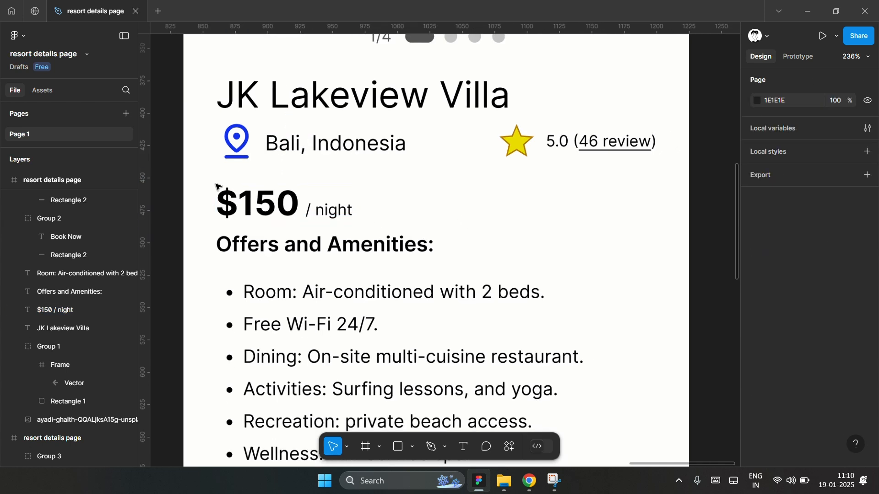
# - Compare the corner radius of the Book Now button with that of the back arrow's square on the photo
pyautogui.scroll(-3, 216, 188)
pyautogui.scroll(1, 276, 224)
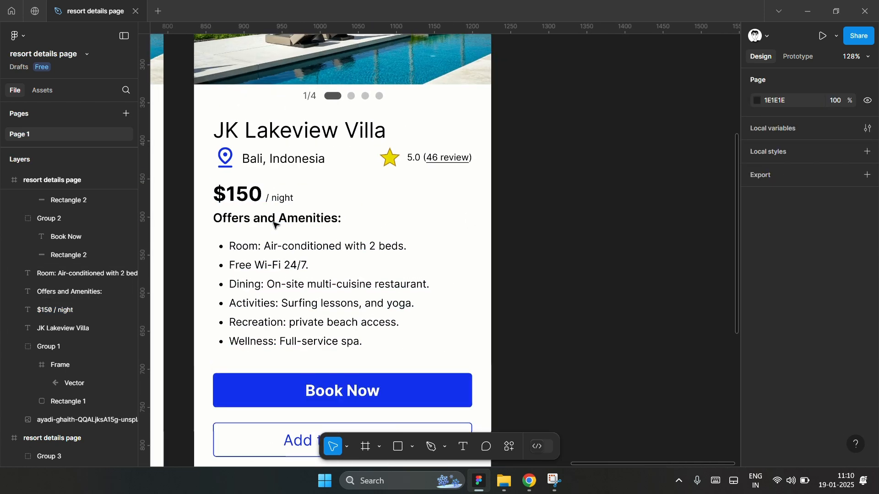
pyautogui.scroll(-1, 340, 207)
pyautogui.scroll(-1, 340, 207)
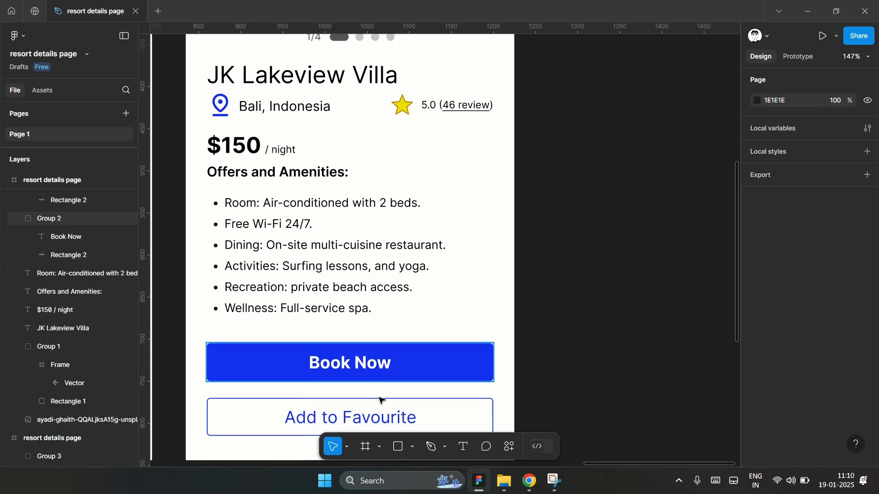
pyautogui.scroll(-1, 382, 398)
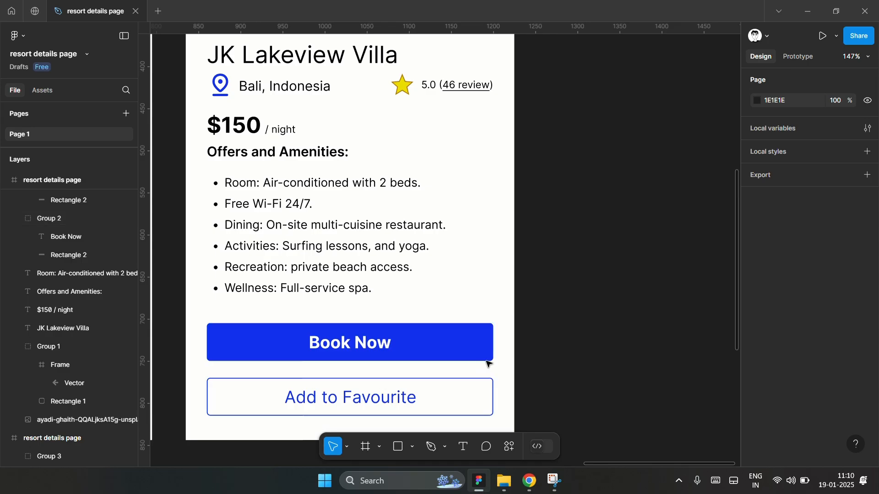
pyautogui.scroll(-1, 487, 361)
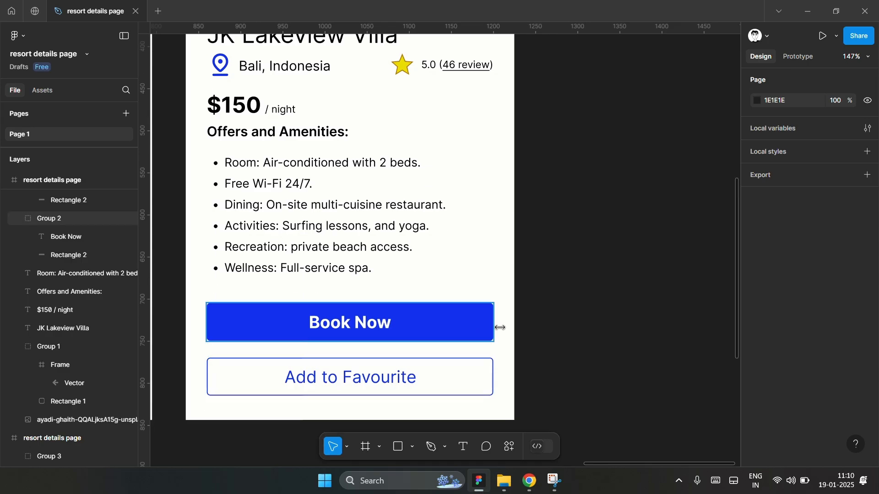
pyautogui.click(474, 332)
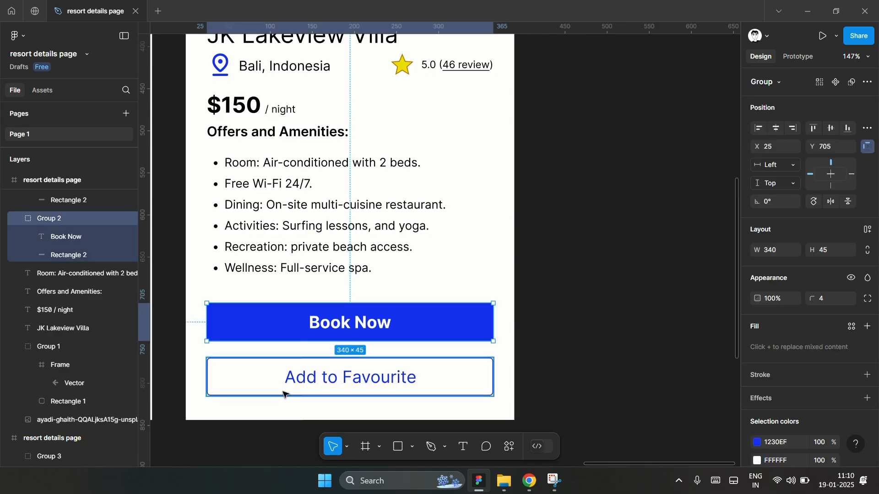
pyautogui.scroll(-3, 284, 392)
pyautogui.scroll(4, 285, 275)
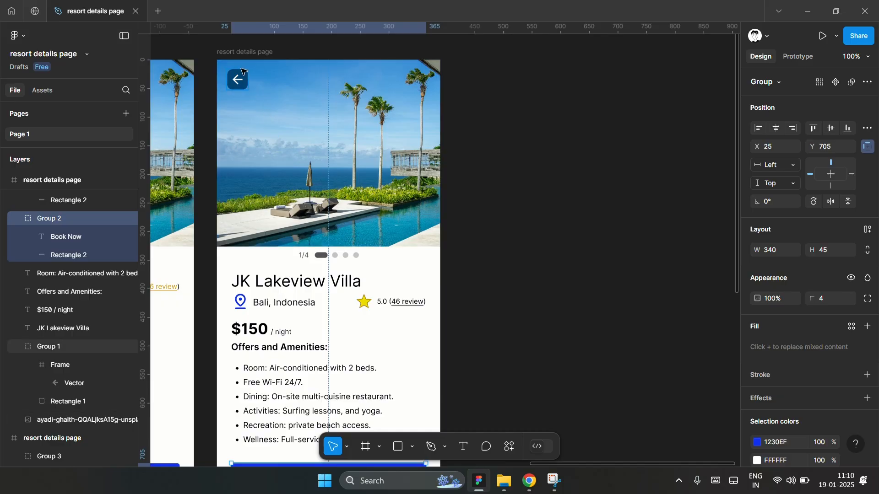
pyautogui.keyDown('ctrl'); pyautogui.click(247, 76); pyautogui.keyUp('ctrl')
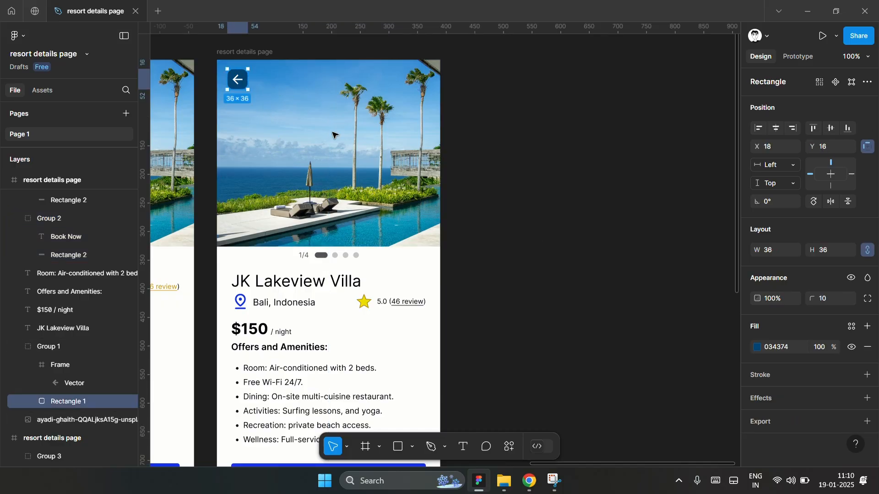
# - Set the corner radius of the Book Now and Add to Favourite buttons to 10, matching the back arrow's square
pyautogui.scroll(-5, 608, 317)
pyautogui.click(417, 220)
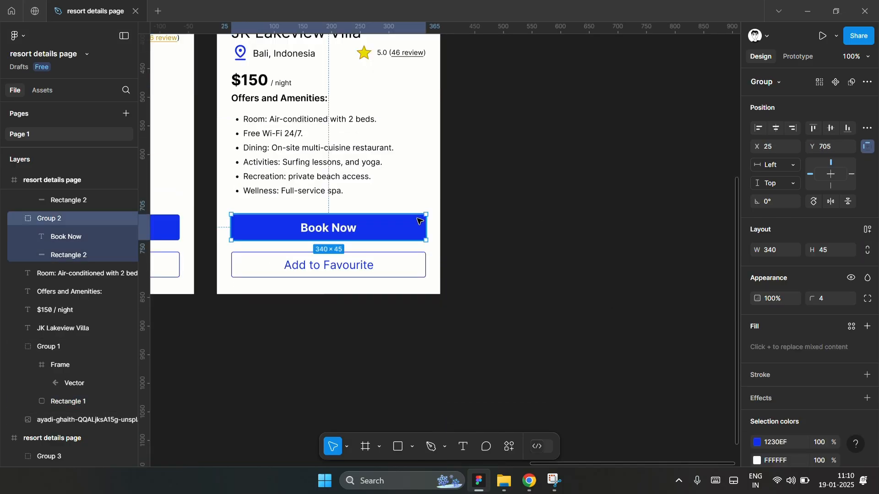
pyautogui.doubleClick(417, 220)
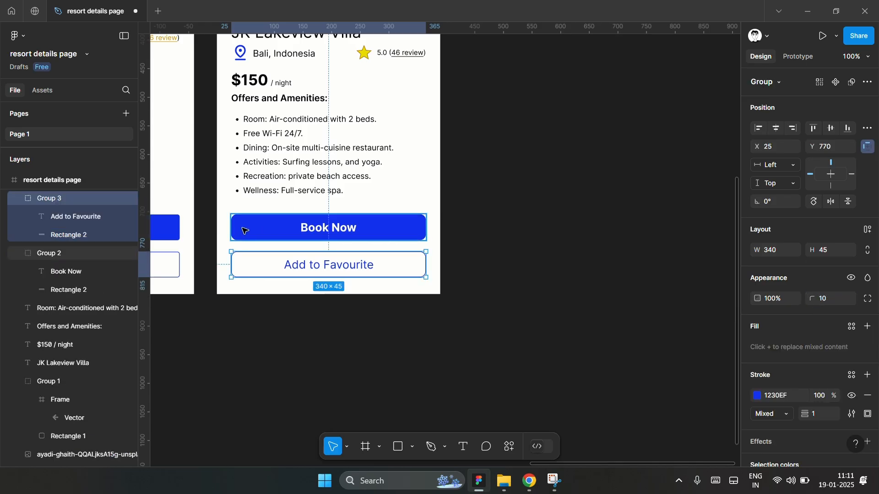
pyautogui.scroll(2, 242, 229)
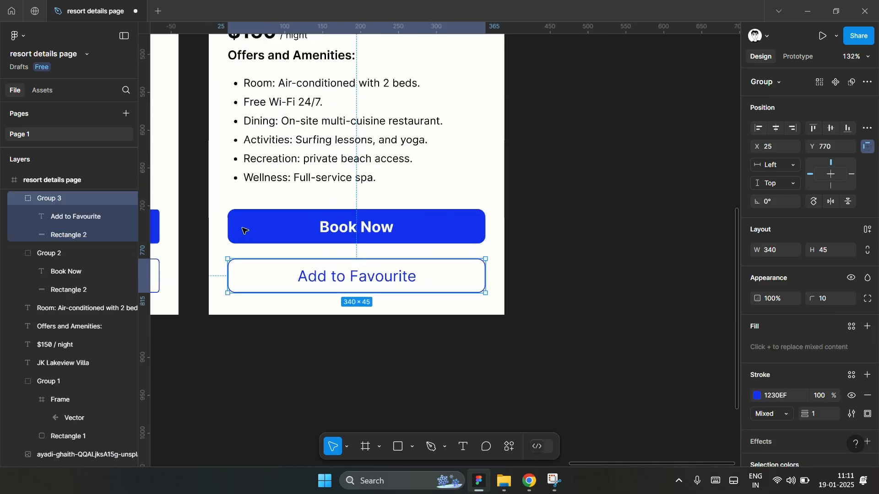
pyautogui.click(562, 259)
pyautogui.scroll(1, 563, 259)
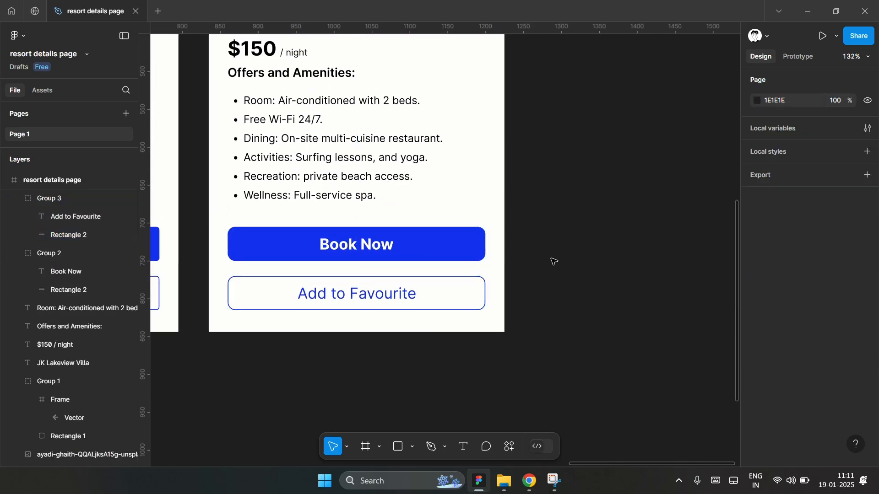
# - Narrow the Book Now button from its right edge to about 191 px wide, keeping its left edge at X 25
pyautogui.scroll(3, 346, 297)
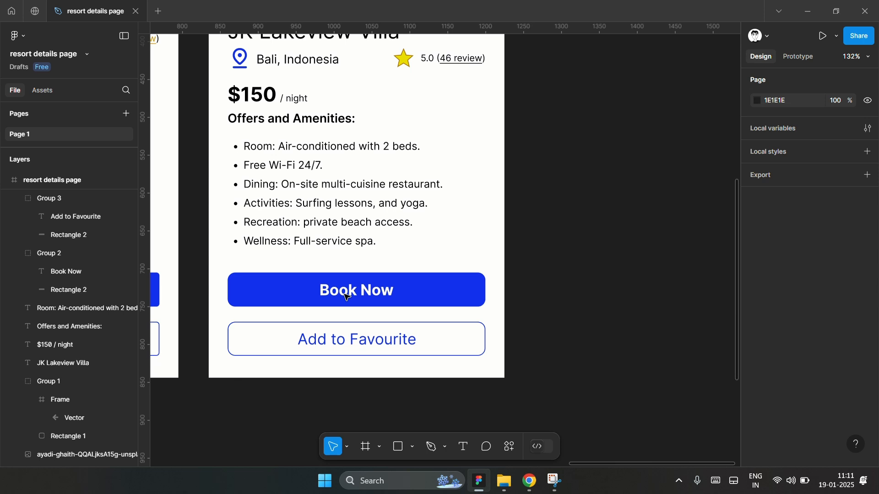
pyautogui.scroll(2, 346, 296)
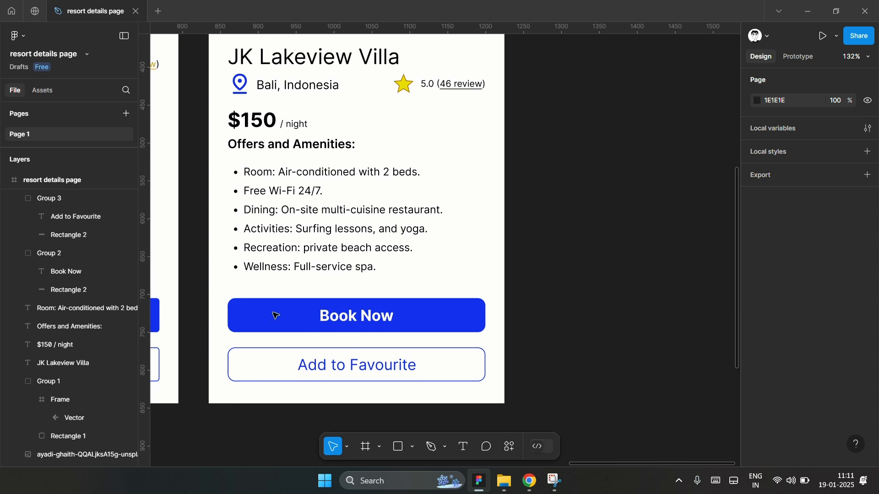
pyautogui.click(285, 315)
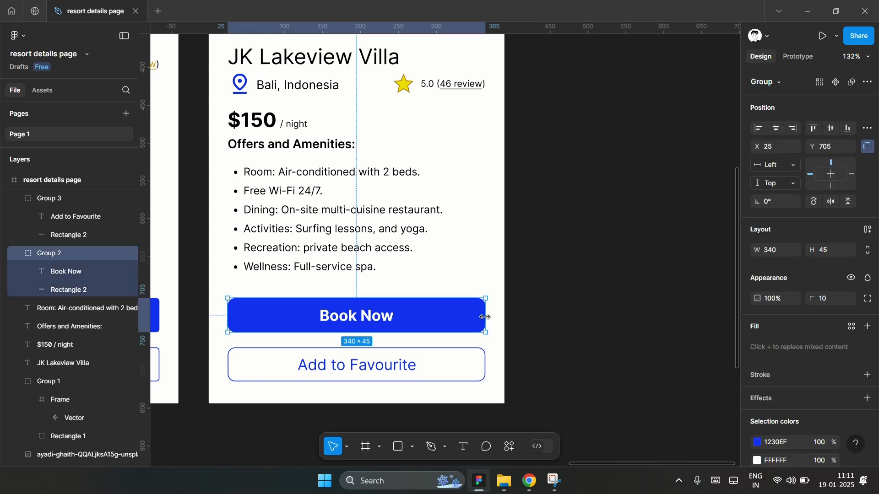
pyautogui.moveTo(486, 315); pyautogui.dragTo(354, 320)
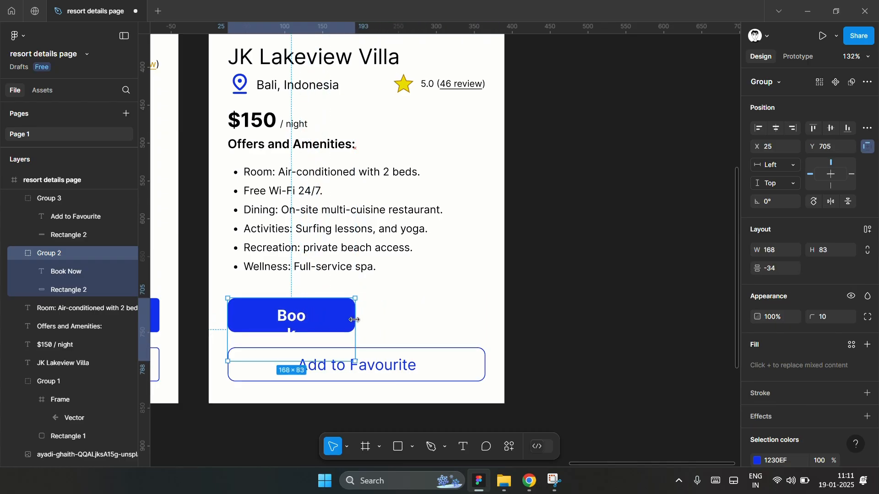
pyautogui.scroll(3, 308, 359)
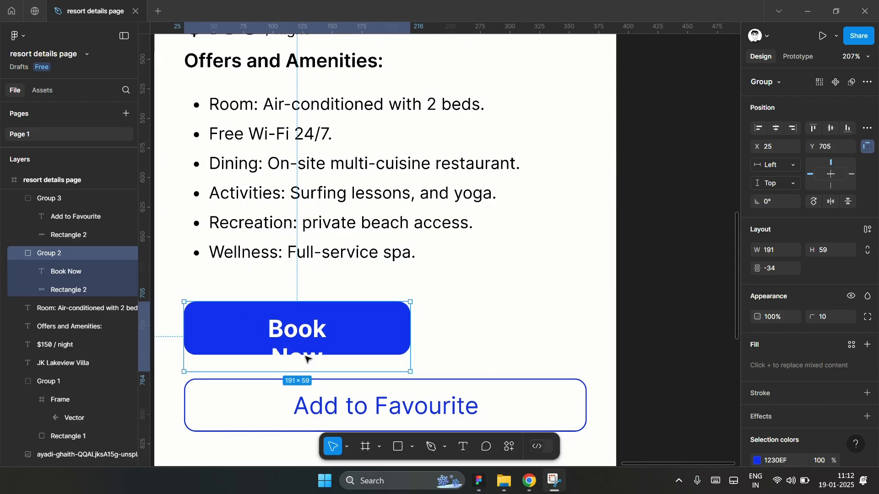
pyautogui.hscroll(-2, 308, 358)
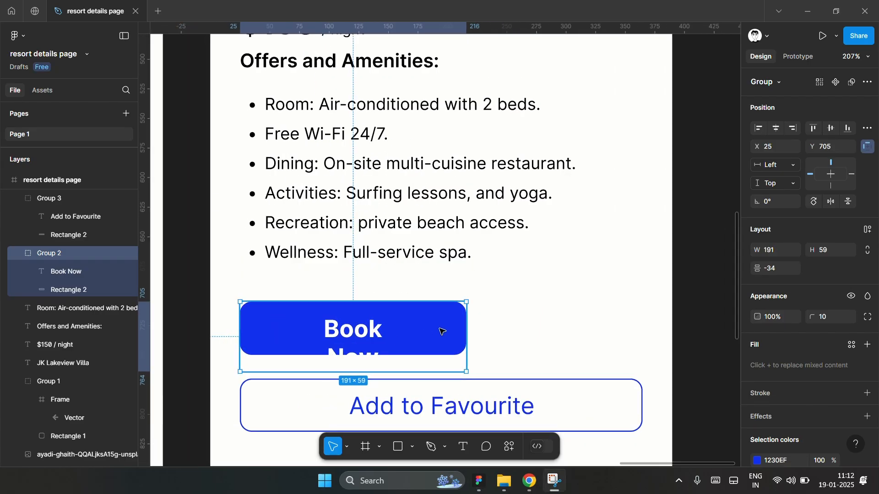
# - Set the font weight of the Book Now label to Semi Bold
pyautogui.doubleClick(378, 330)
pyautogui.click(785, 384)
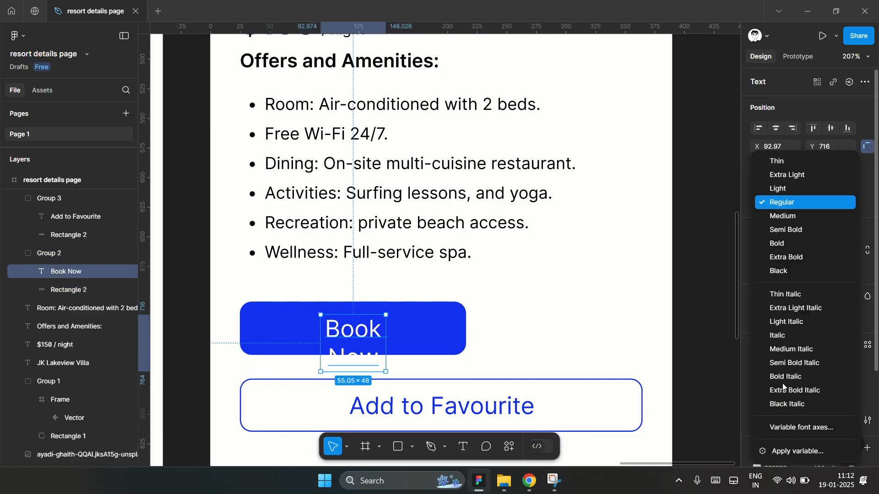
pyautogui.click(788, 228)
# - Fit the Book Now label on one line in a 159 px wide button at X 206, flush with the Add to Favourite button's right edge
pyautogui.moveTo(385, 327); pyautogui.dragTo(603, 327)
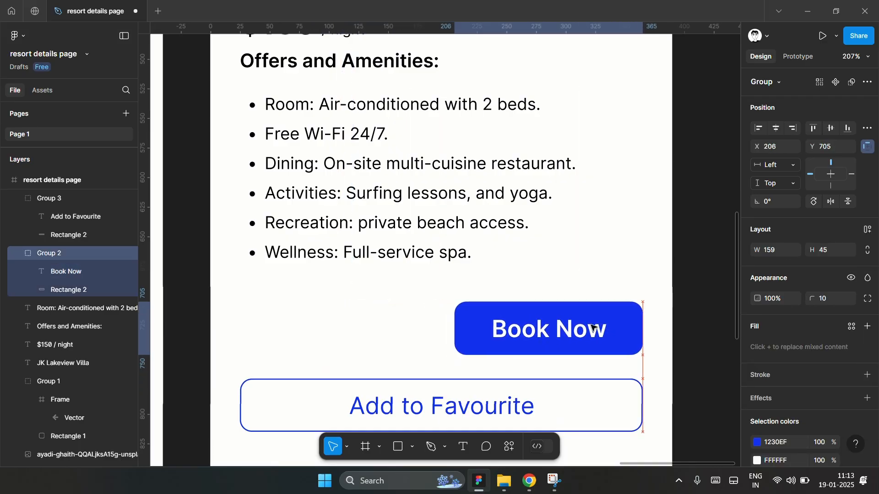
pyautogui.scroll(-5, 375, 374)
pyautogui.scroll(-3, 375, 375)
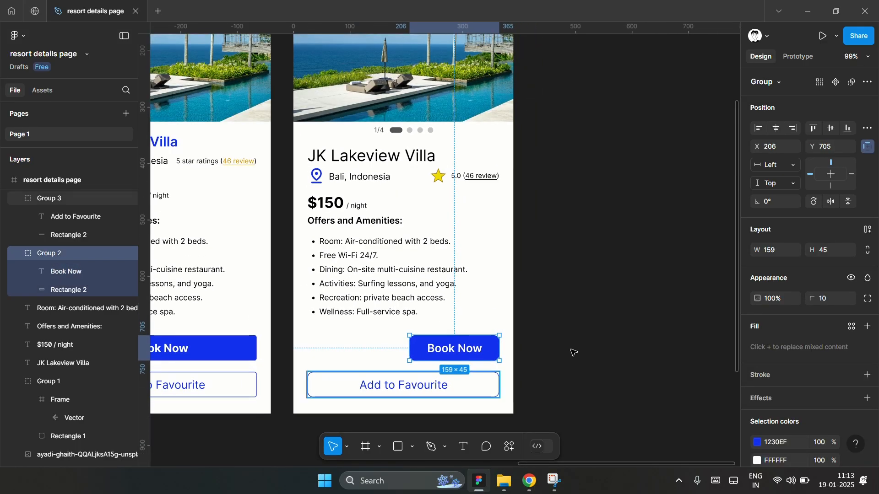
pyautogui.scroll(1, 366, 366)
pyautogui.scroll(-3, 361, 360)
pyautogui.scroll(1, 522, 327)
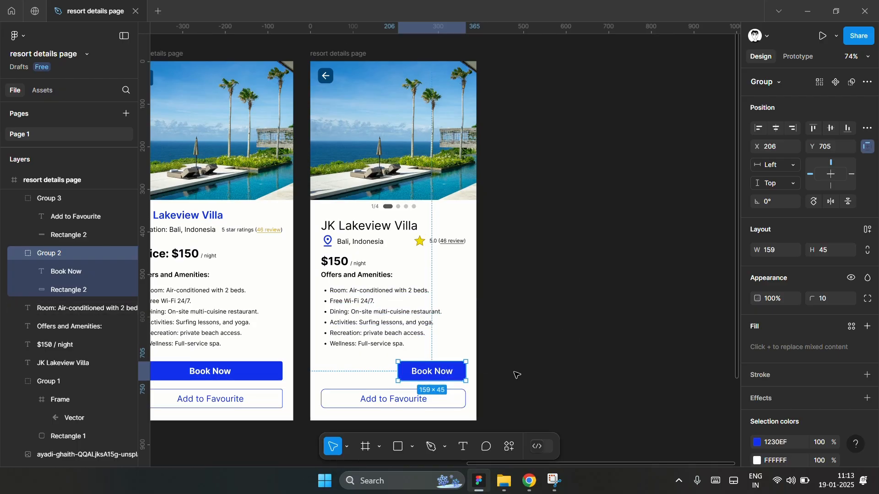
pyautogui.scroll(5, 409, 389)
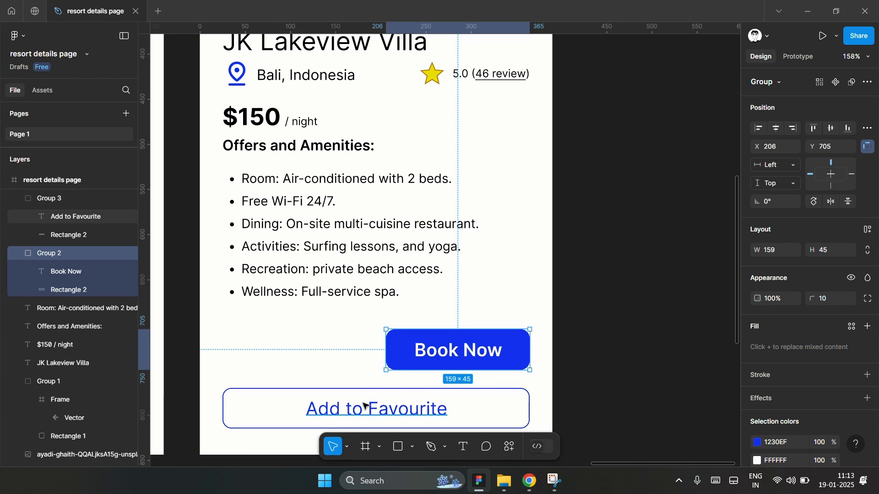
# - Delete the Add to Favourite label from the outlined button below Book Now, keeping the button's rectangle
pyautogui.scroll(-1, 365, 406)
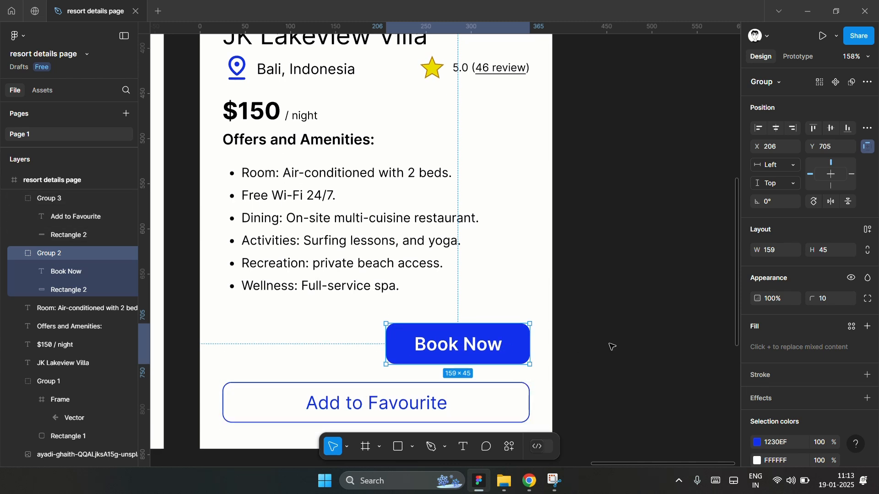
pyautogui.scroll(-2, 611, 347)
pyautogui.click(362, 395)
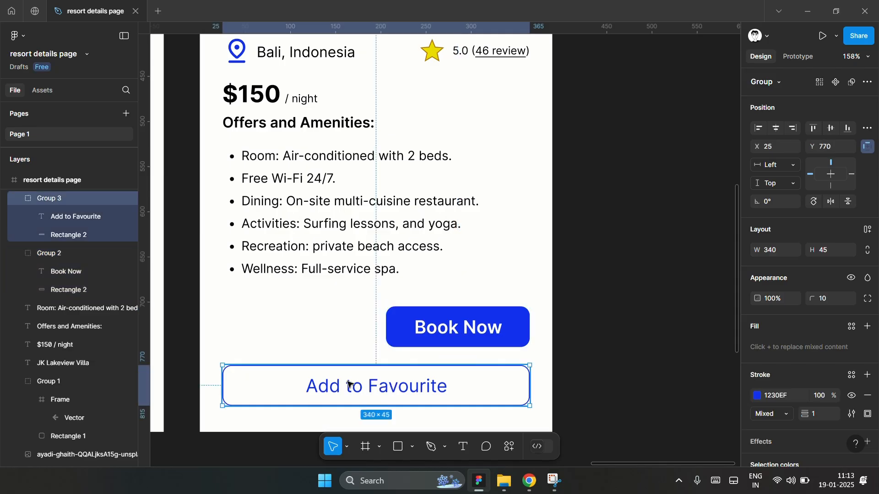
pyautogui.doubleClick(384, 393)
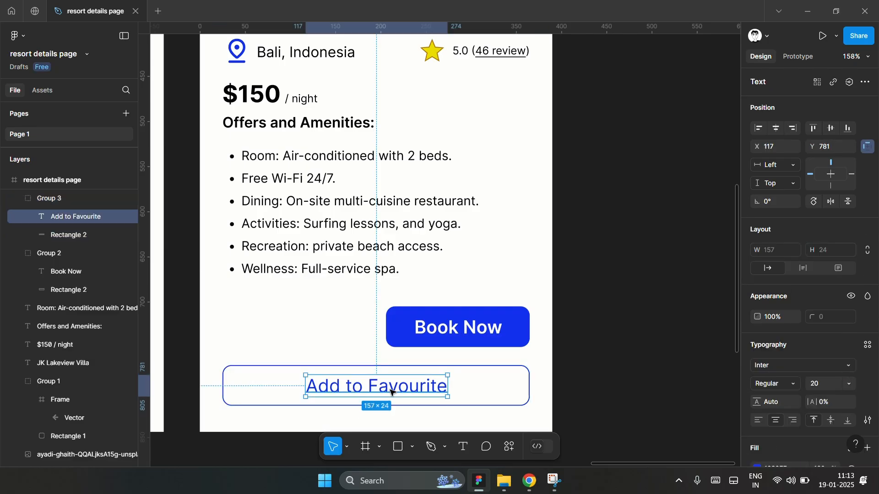
pyautogui.press('Delete')
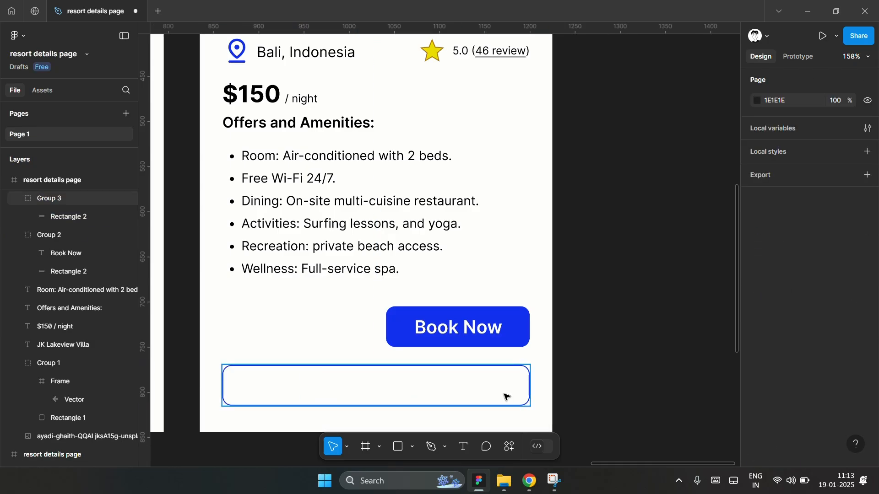
# - Set the width of the empty outlined rectangle below Book Now to 45, making it a 45 × 45 square
pyautogui.click(511, 396)
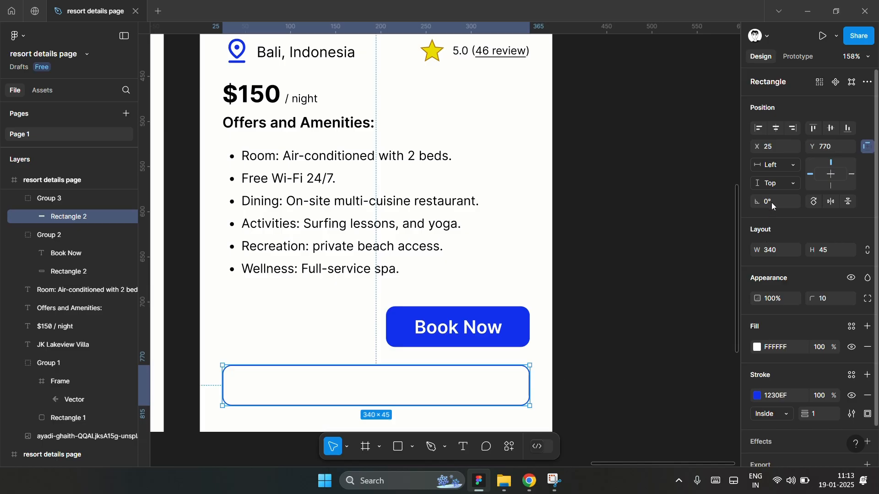
pyautogui.click(787, 253)
pyautogui.write('45')
pyautogui.press('Return')
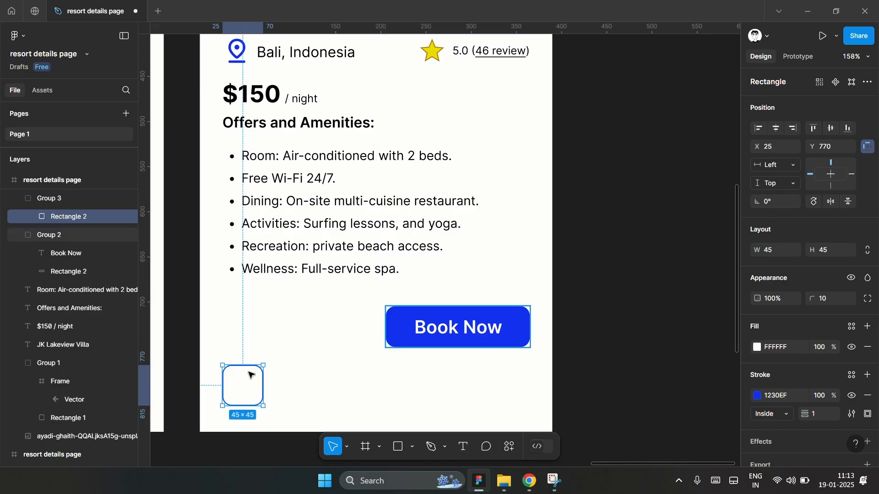
pyautogui.click(310, 376)
# - Copy the plain outline heart icon from the icon row above the pages and paste it into the second version
pyautogui.click(246, 398)
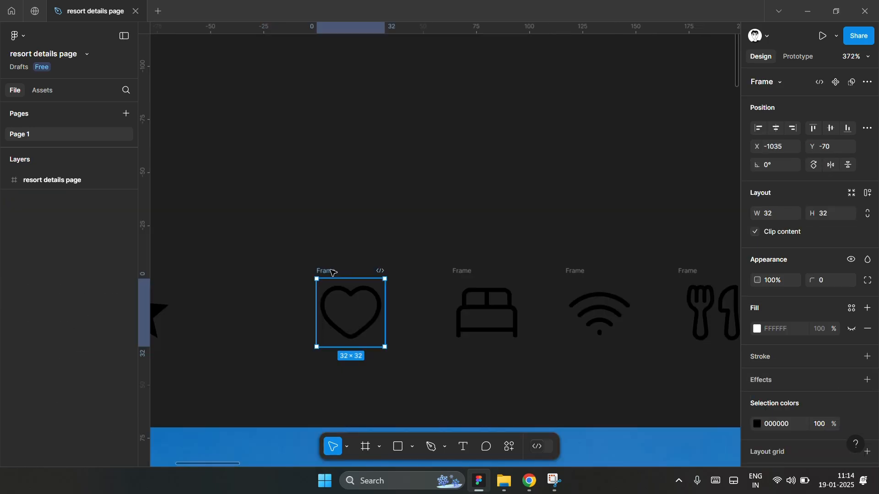
pyautogui.scroll(-15, 332, 273)
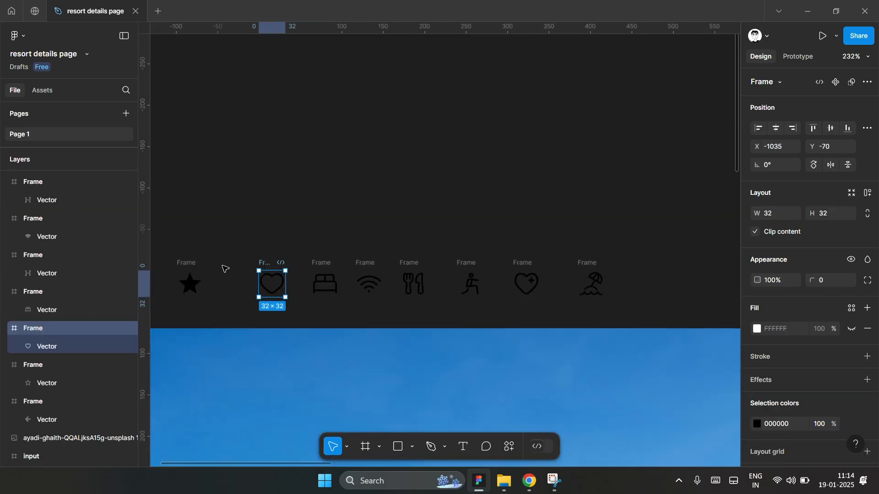
pyautogui.scroll(12, 523, 386)
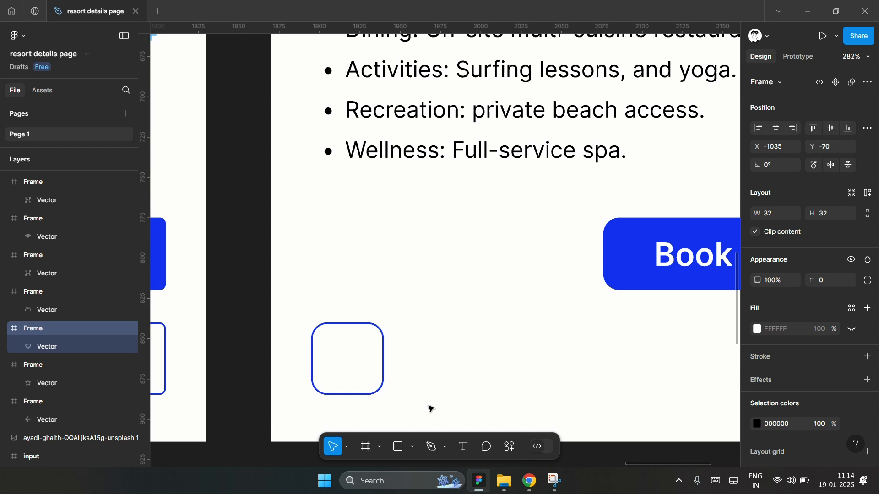
pyautogui.click(476, 371)
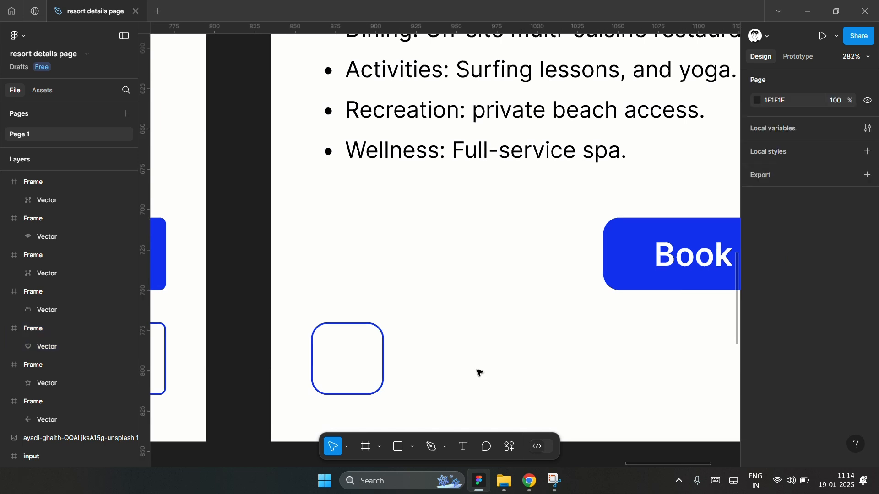
pyautogui.hotkey('ctrl', 'v')
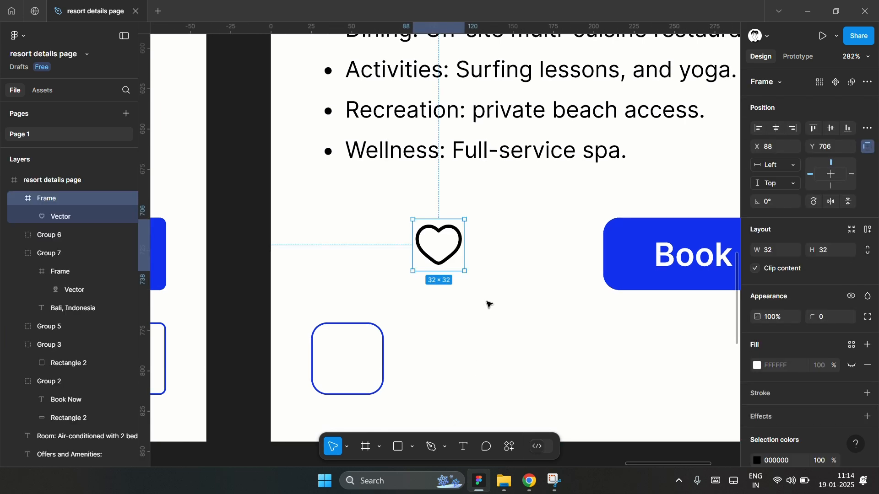
# - Delete the empty outlined square and move the heart icon to X 156, Y 712 beside the Book Now button
pyautogui.click(371, 358)
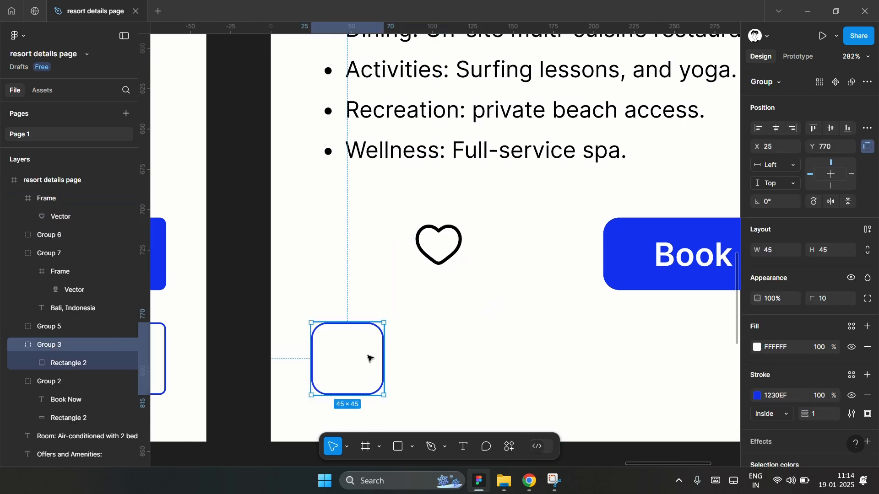
pyautogui.press('Delete')
pyautogui.moveTo(475, 292); pyautogui.dragTo(398, 224)
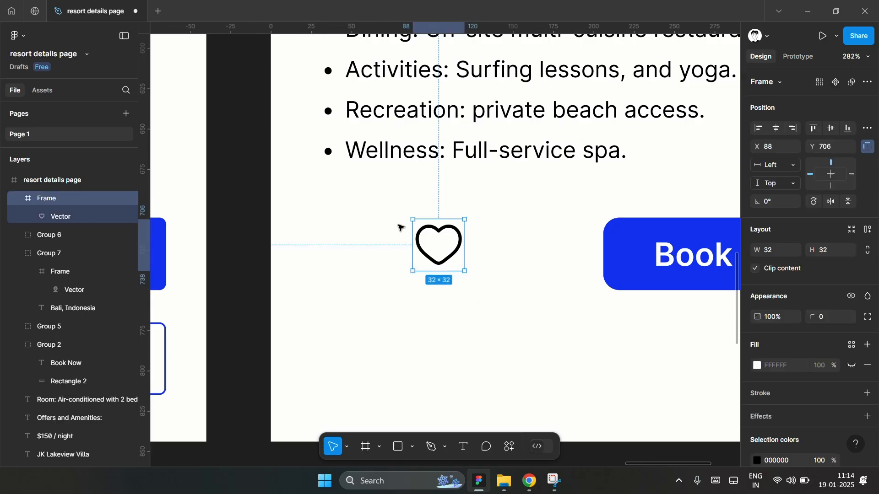
pyautogui.keyDown('ctrl'); pyautogui.scroll(-5, 297, 286); pyautogui.keyUp('ctrl')
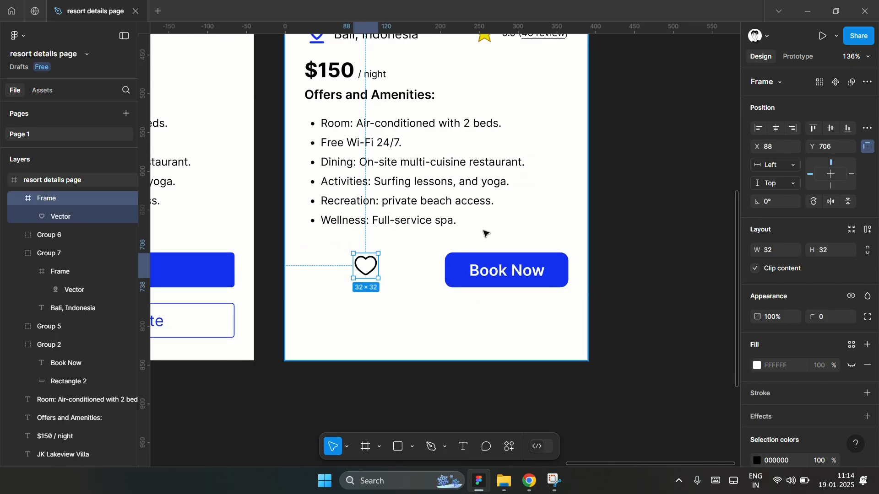
pyautogui.keyDown('ctrl'); pyautogui.scroll(3, 457, 238); pyautogui.keyUp('ctrl')
pyautogui.keyDown('ctrl'); pyautogui.scroll(2, 452, 242); pyautogui.keyUp('ctrl')
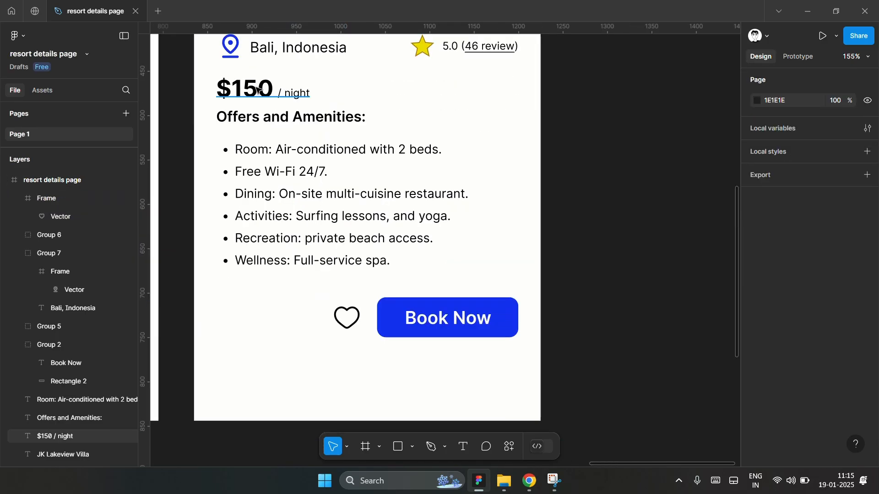
# - Move the $150 / night text down to X 25, Y 712, in line with the heart icon and Book Now button
pyautogui.click(259, 94)
pyautogui.moveTo(254, 95); pyautogui.dragTo(253, 322)
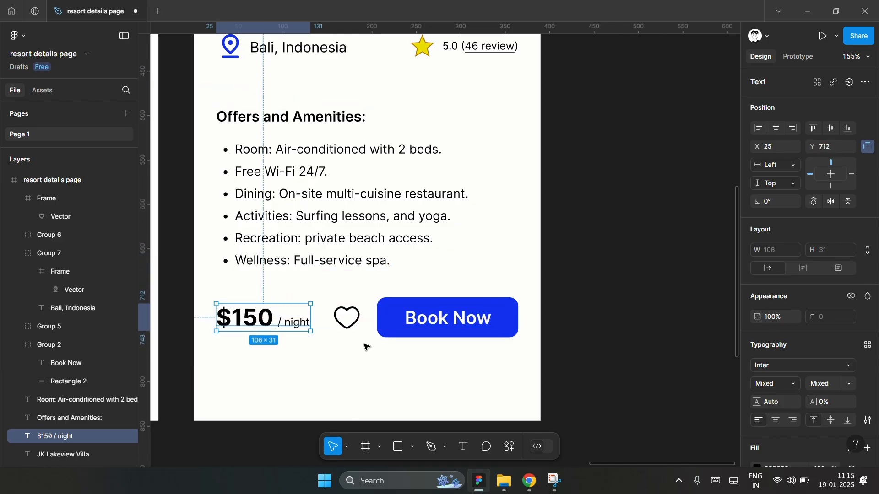
pyautogui.click(364, 345)
# - Move the heart icon up to the space between the Bali, Indonesia line and the Offers and Amenities heading
pyautogui.click(352, 310)
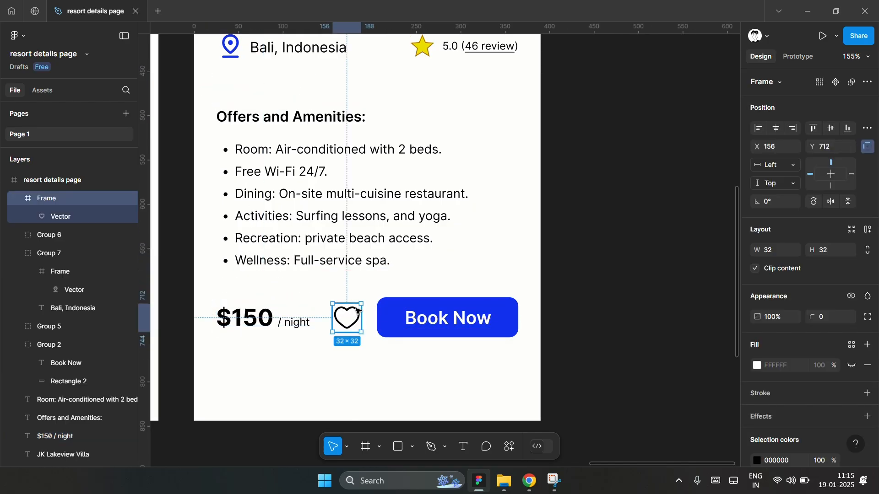
pyautogui.moveTo(355, 308); pyautogui.dragTo(243, 77)
pyautogui.click(368, 96)
# - Move the $150 / night text and the Book Now button down together so the button sits at Y 770
pyautogui.scroll(-2, 391, 293)
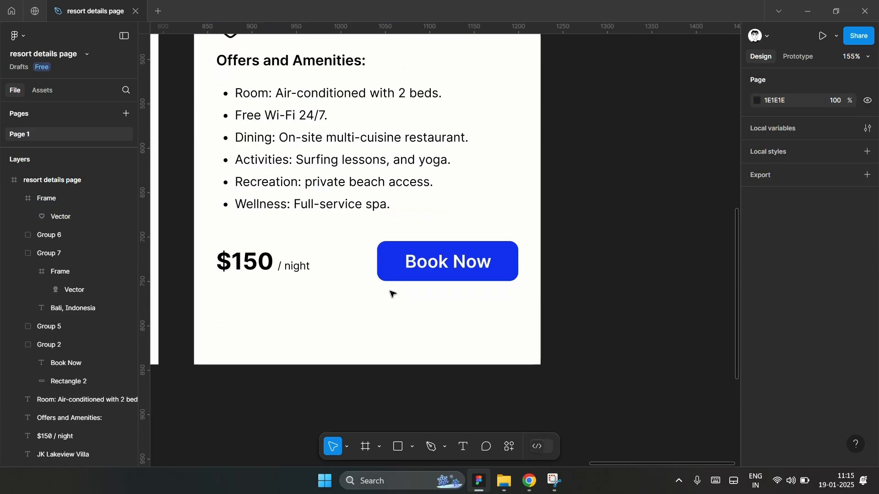
pyautogui.scroll(2, 302, 236)
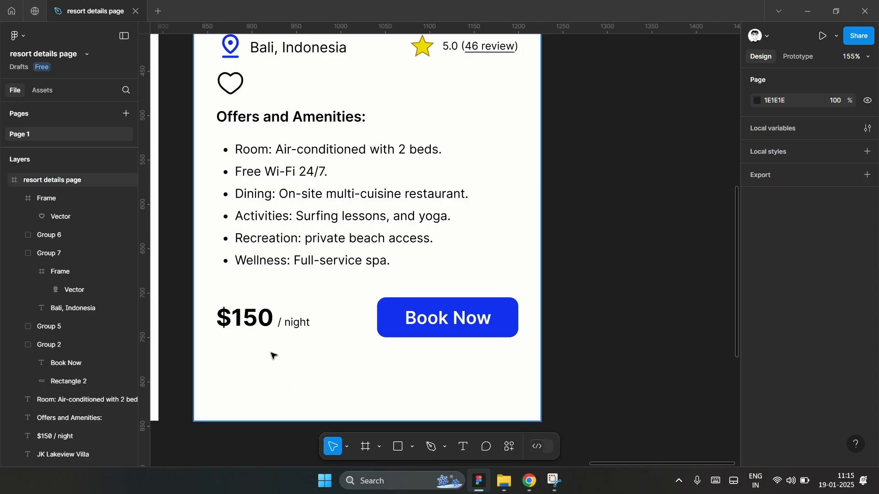
pyautogui.scroll(3, 272, 355)
pyautogui.hscroll(-1, 273, 355)
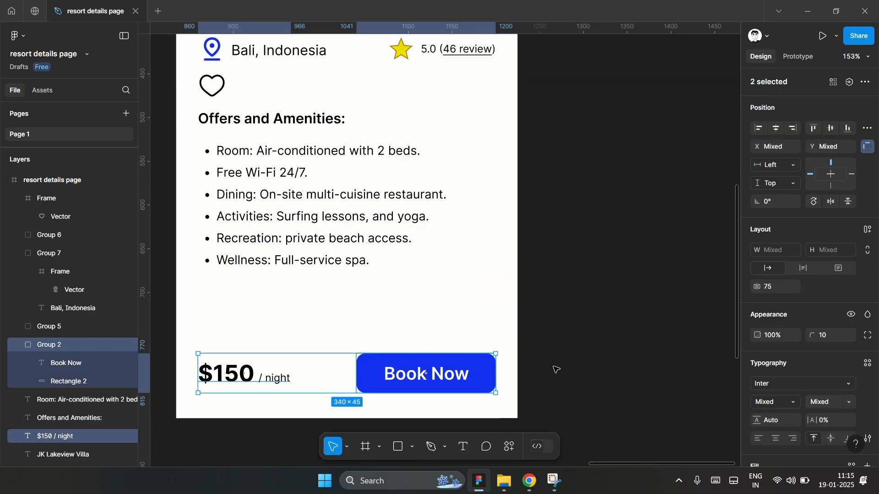
pyautogui.click(555, 368)
# - Place the heart icon at X 156 between the price and Book Now, and align its vertical centre with the button
pyautogui.scroll(-4, 303, 404)
pyautogui.scroll(-2, 302, 404)
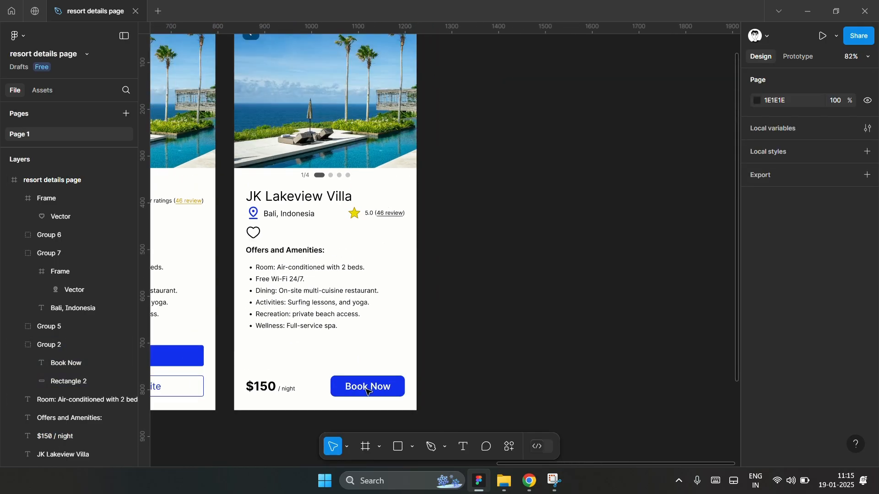
pyautogui.moveTo(259, 234); pyautogui.dragTo(319, 387)
pyautogui.scroll(5, 293, 405)
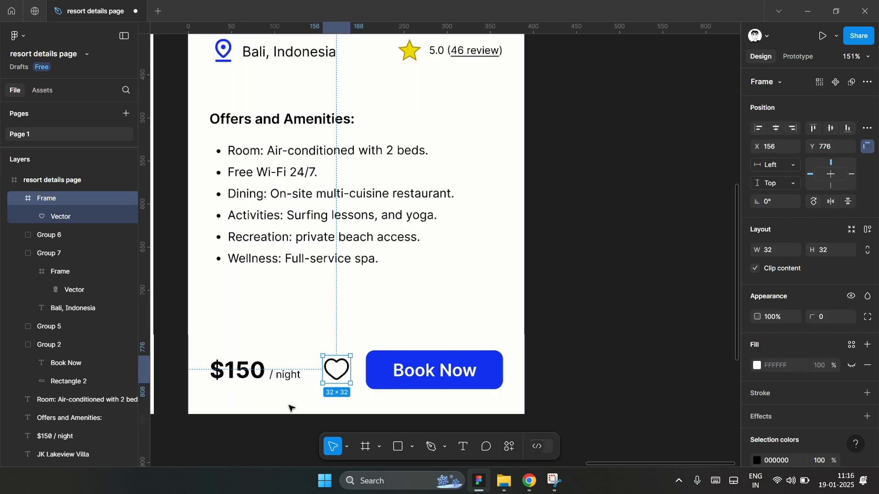
pyautogui.keyDown('shift'); pyautogui.click(384, 366); pyautogui.keyUp('shift')
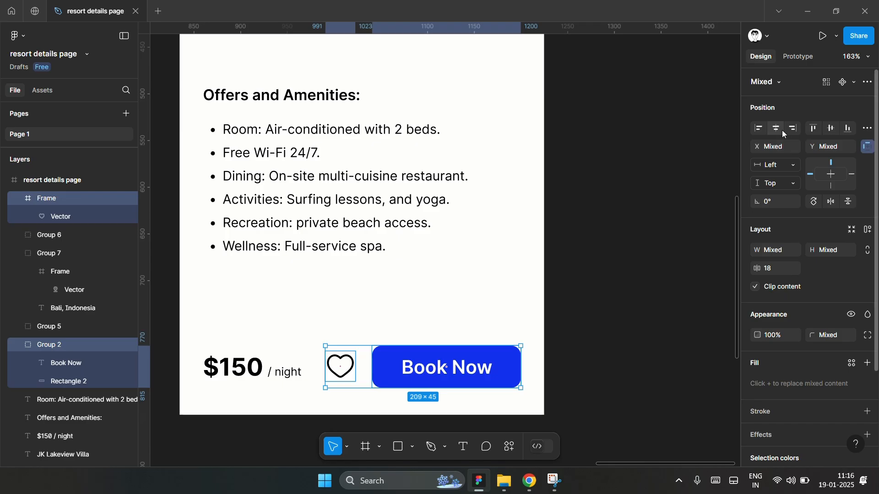
pyautogui.click(831, 130)
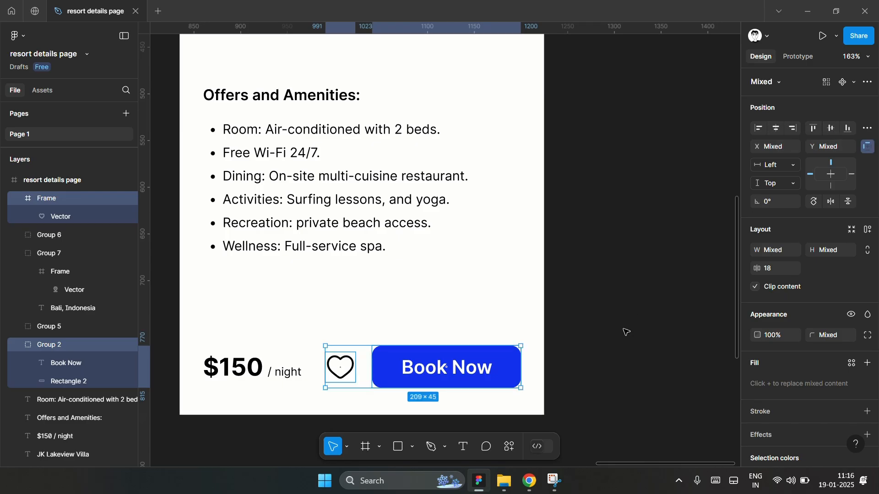
pyautogui.click(607, 337)
# - Shift the heart icon slightly towards the Book Now button, to X 159, Y 777
pyautogui.scroll(-1, 525, 367)
pyautogui.moveTo(360, 378); pyautogui.dragTo(350, 364)
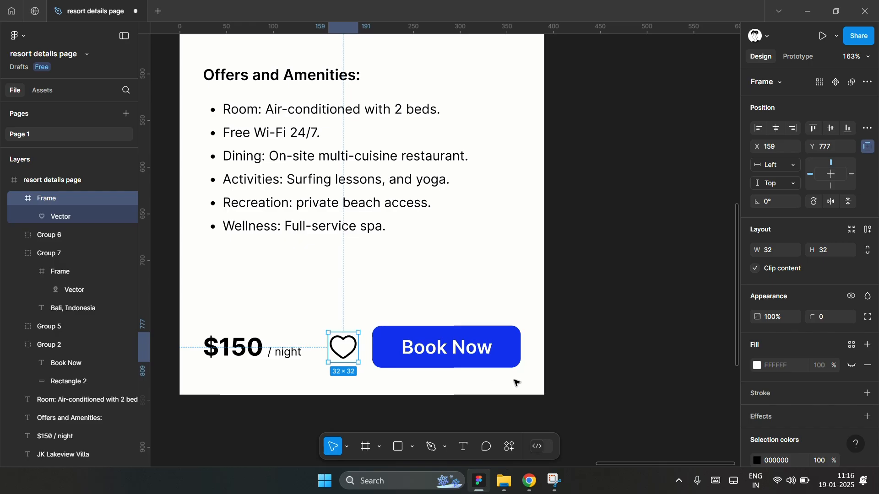
pyautogui.click(587, 360)
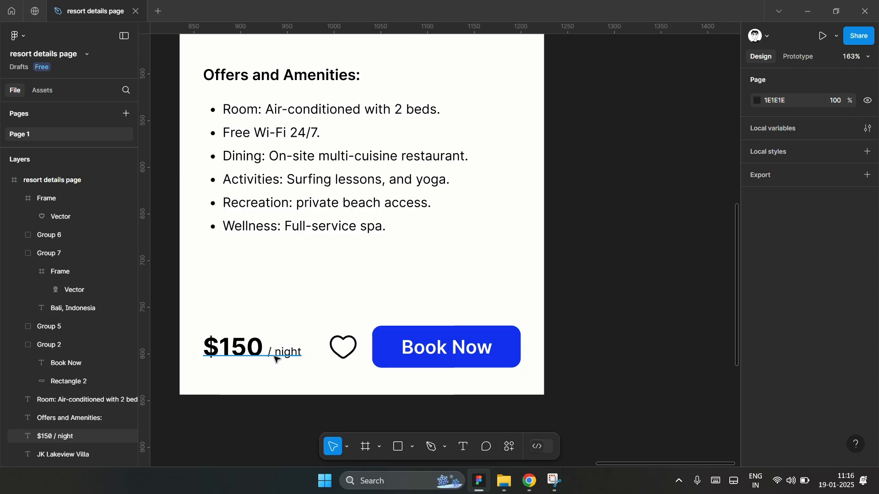
# - Change the price amount in the bottom row of the second version to $15580
pyautogui.scroll(3, 230, 365)
pyautogui.hscroll(-1, 267, 351)
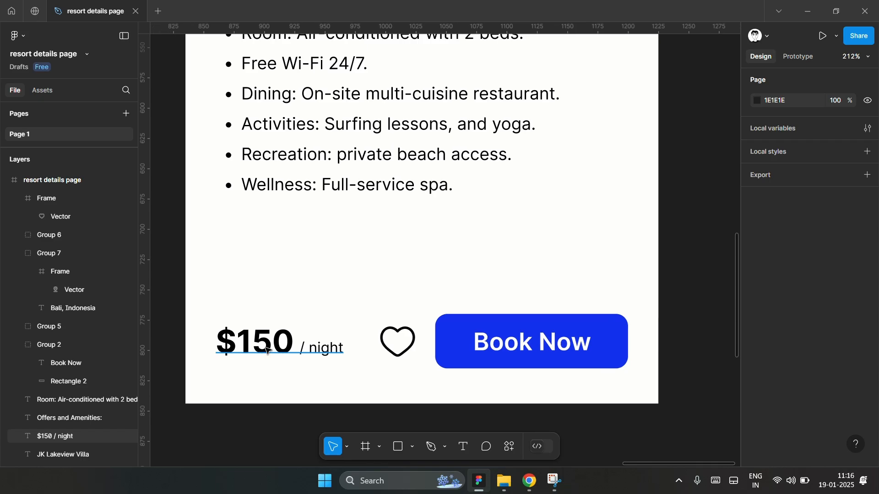
pyautogui.click(268, 351)
pyautogui.doubleClick(268, 352)
pyautogui.click(276, 344)
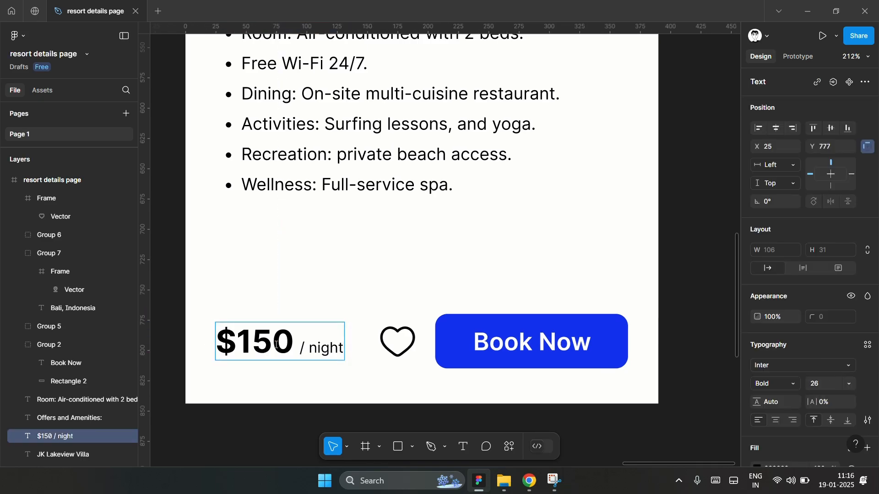
pyautogui.write('5')
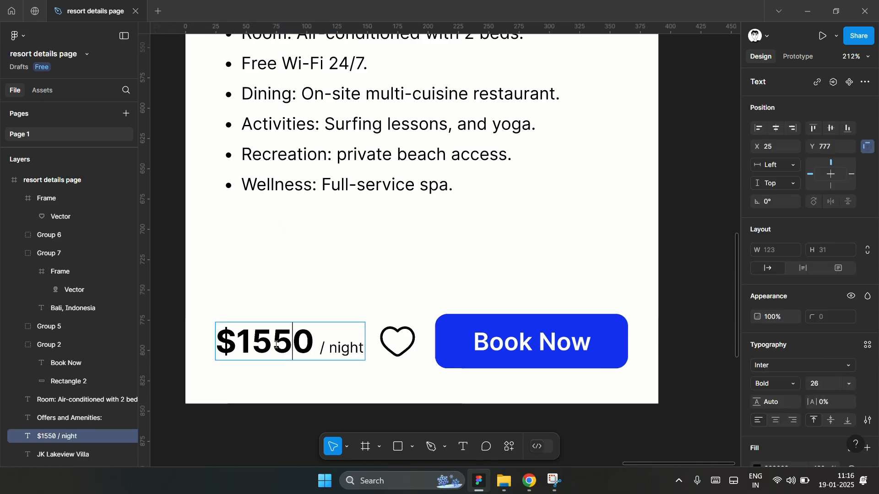
pyautogui.write('8')
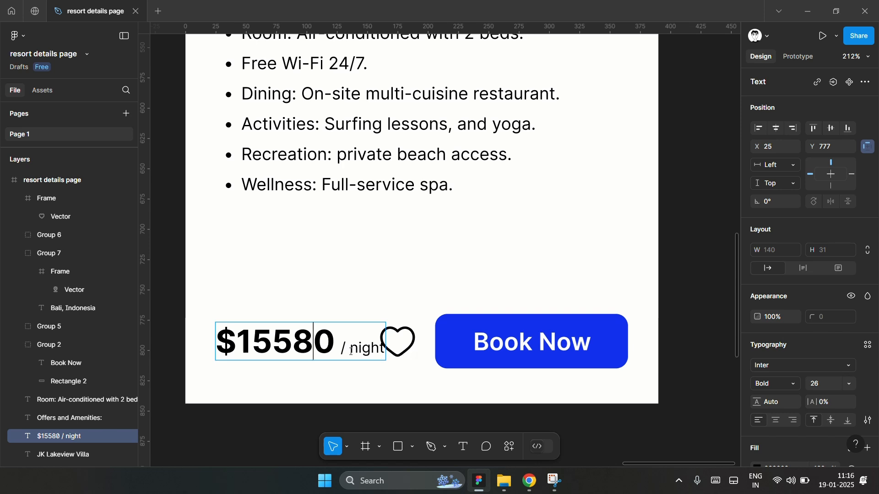
# - Shorten the "/ night" suffix of the price text to "/ n"
pyautogui.moveTo(355, 352); pyautogui.dragTo(387, 351)
pyautogui.press('BackSpace')
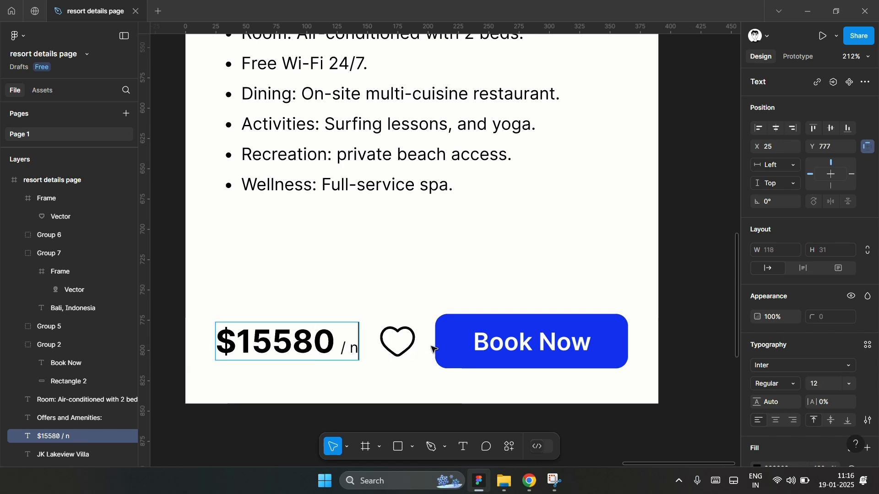
pyautogui.press('Escape')
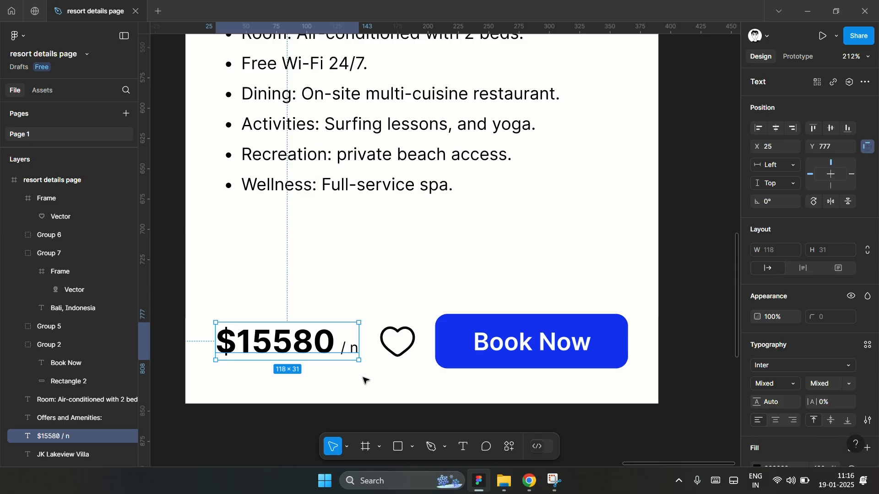
pyautogui.click(359, 395)
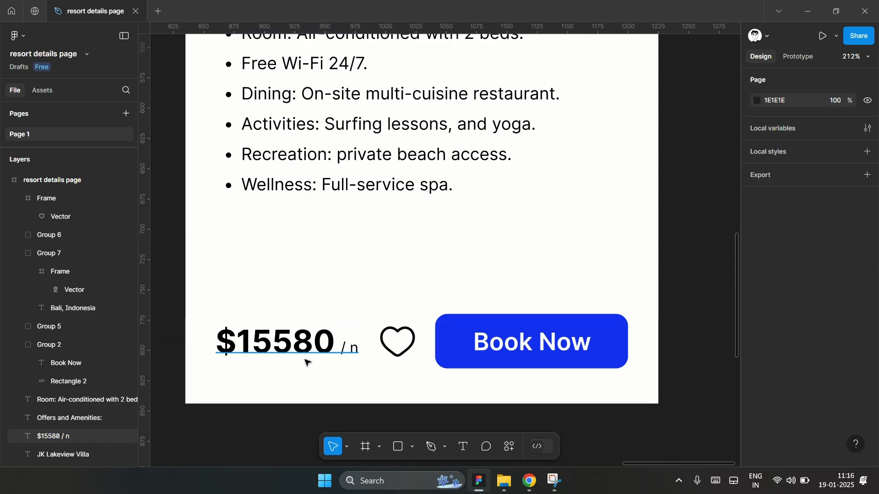
pyautogui.click(337, 352)
pyautogui.doubleClick(350, 350)
pyautogui.press('Escape')
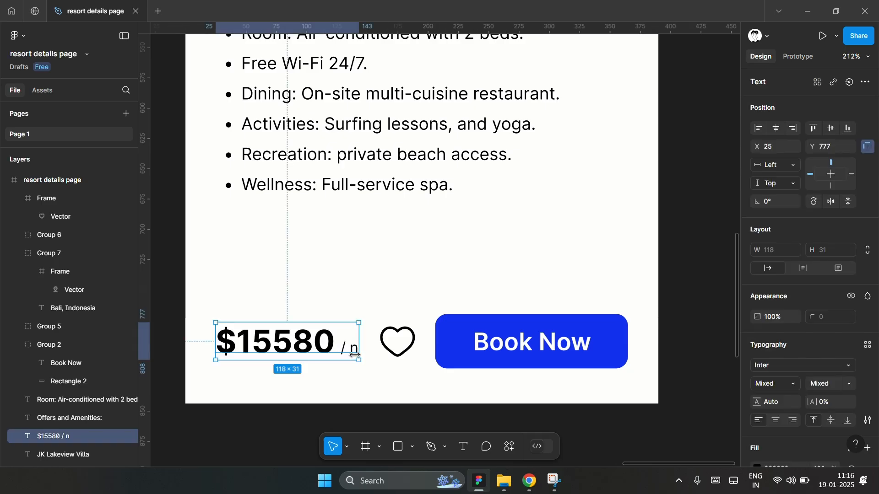
pyautogui.press('Escape')
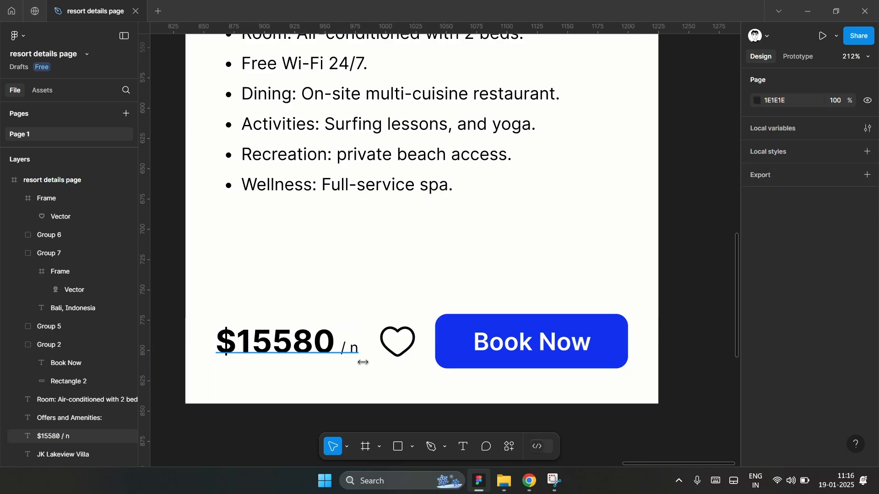
# - Revert the "/ n" suffix and change the price text to $150.00 with "per night" on the line below it
pyautogui.click(362, 363)
pyautogui.hotkey('ctrl', 'z')
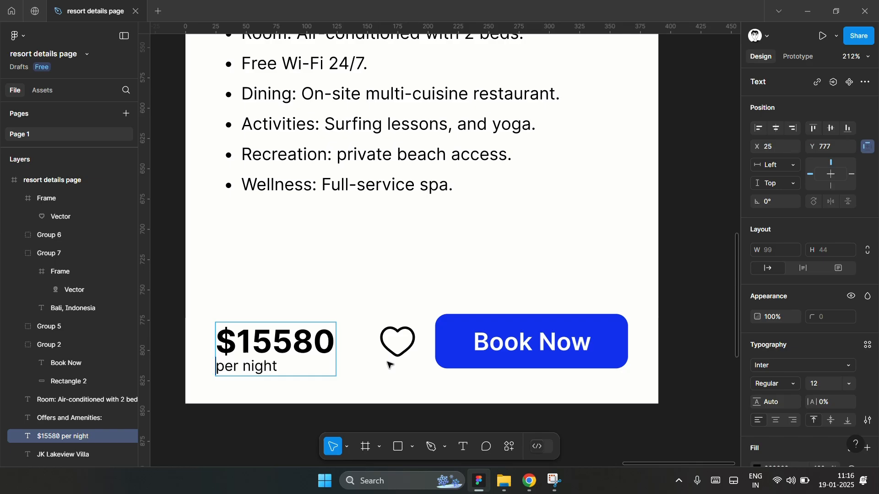
pyautogui.press('Escape')
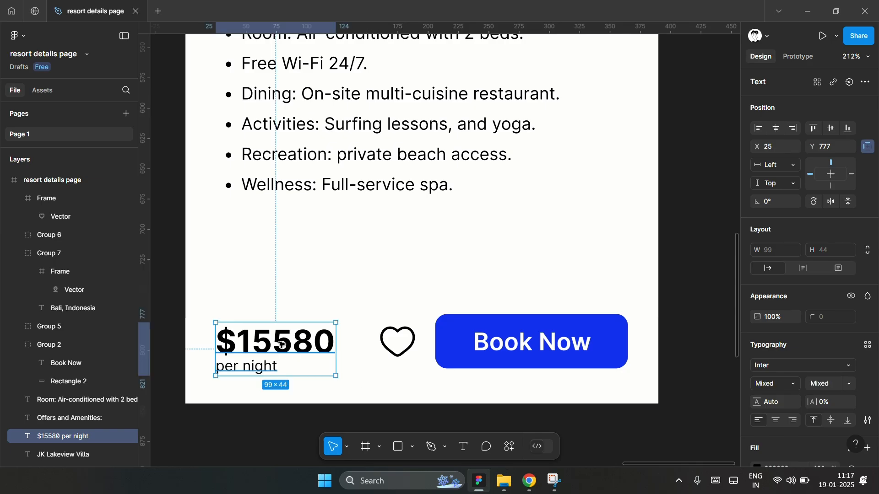
pyautogui.moveTo(282, 345); pyautogui.dragTo(281, 341)
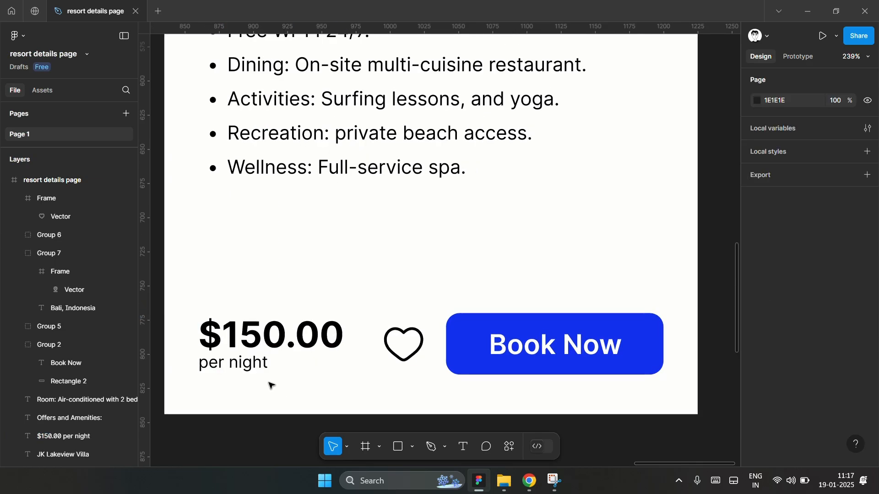
pyautogui.hscroll(-1, 270, 383)
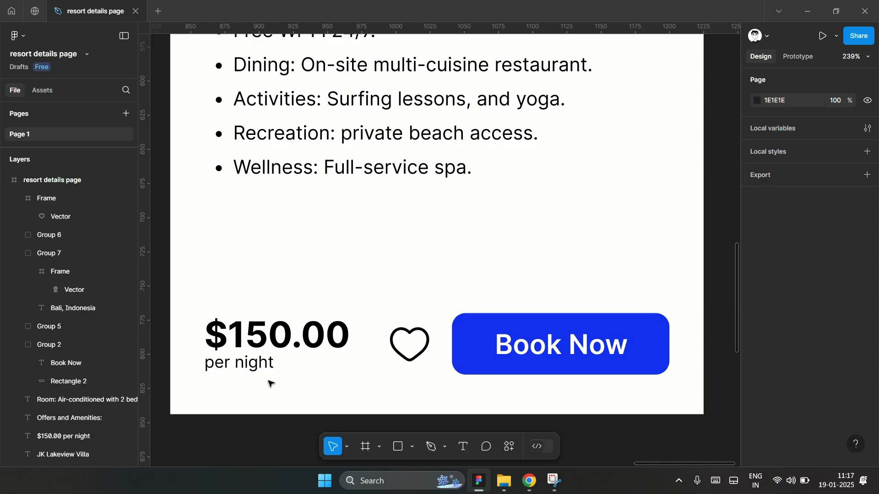
pyautogui.scroll(-4, 252, 407)
pyautogui.scroll(3, 385, 252)
pyautogui.scroll(-3, 380, 252)
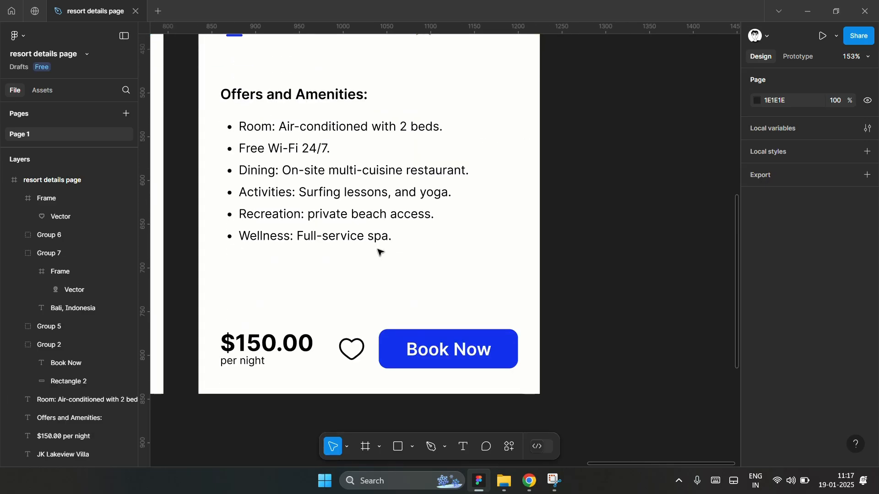
# - Move the "Offers and Amenities:" heading up to Y 482 and shorten its text to "Amenities"
pyautogui.scroll(1, 378, 251)
pyautogui.scroll(3, 345, 171)
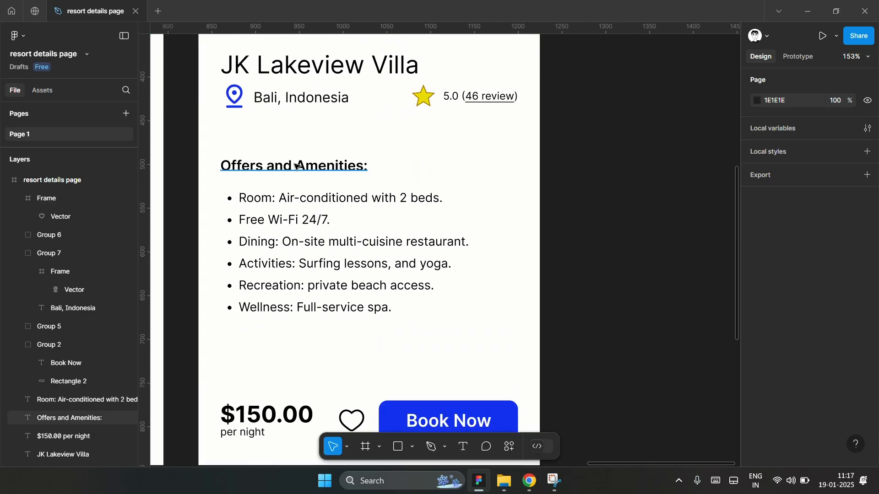
pyautogui.click(296, 166)
pyautogui.scroll(2, 434, 202)
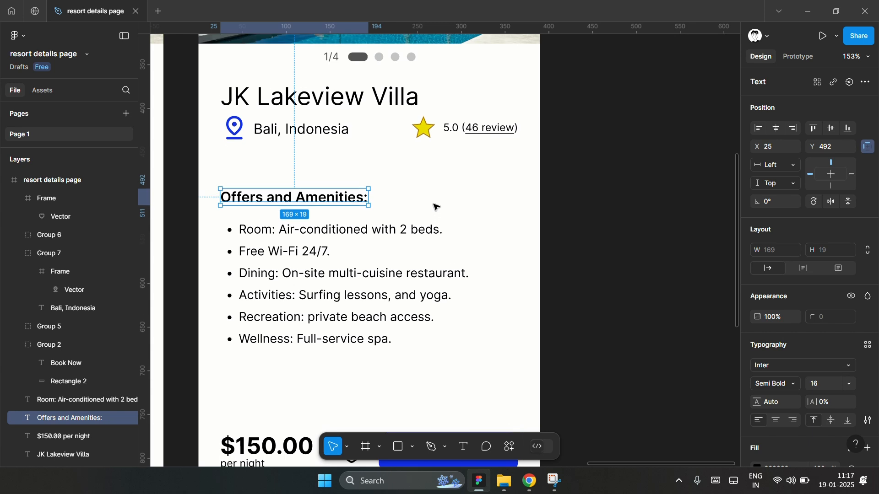
pyautogui.hotkey('shift', 'Up')
pyautogui.doubleClick(364, 193)
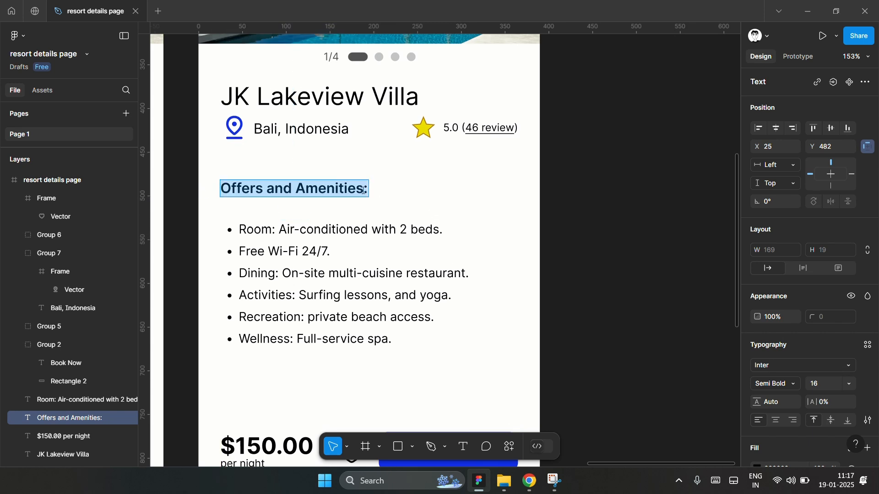
pyautogui.moveTo(365, 191); pyautogui.dragTo(406, 190)
pyautogui.press('BackSpace')
pyautogui.moveTo(295, 189); pyautogui.dragTo(210, 192)
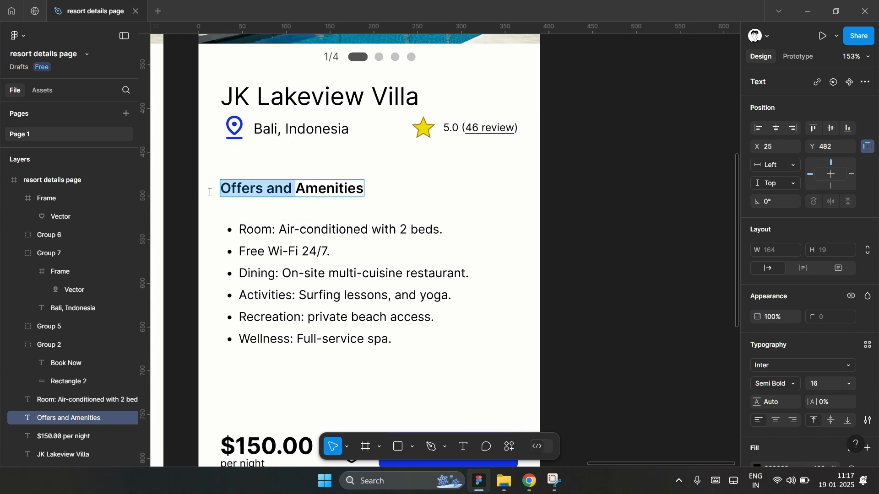
pyautogui.press('BackSpace')
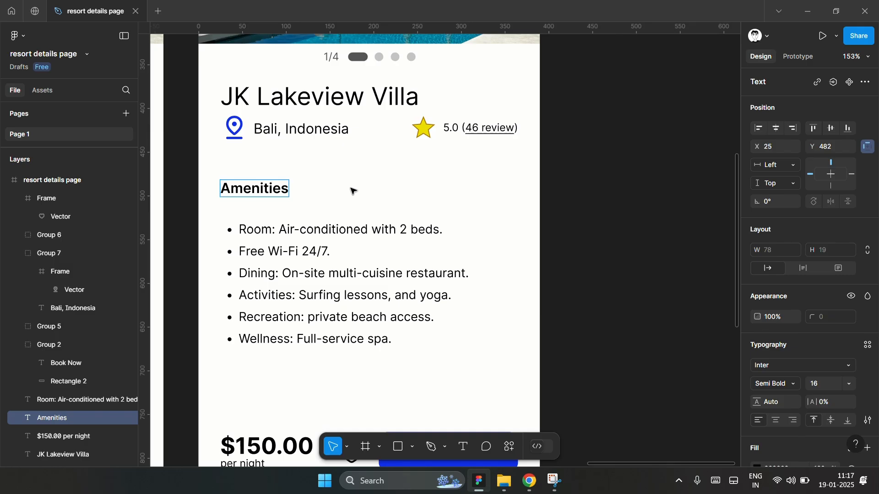
pyautogui.press('Escape')
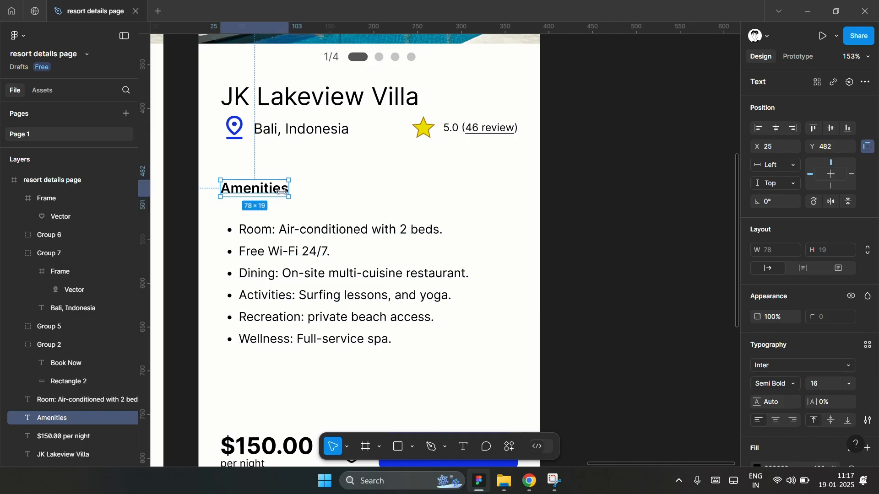
# - Set the font weight of the Amenities heading to Regular
pyautogui.click(784, 386)
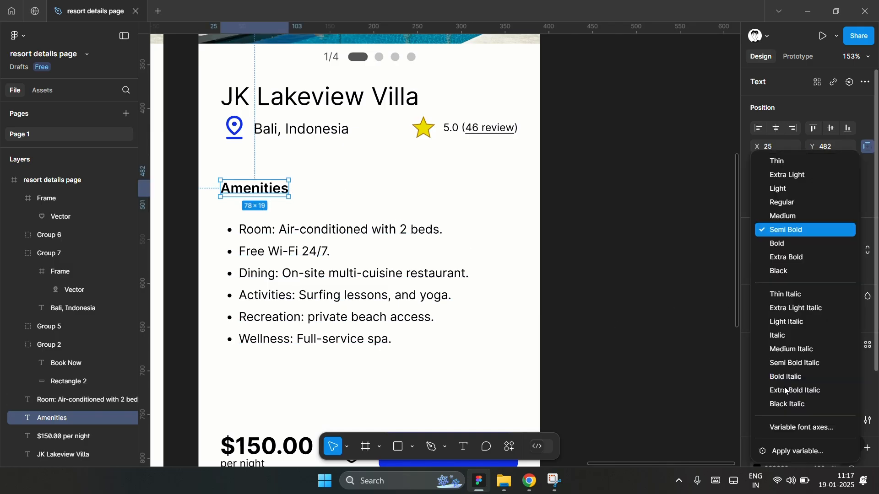
pyautogui.click(773, 203)
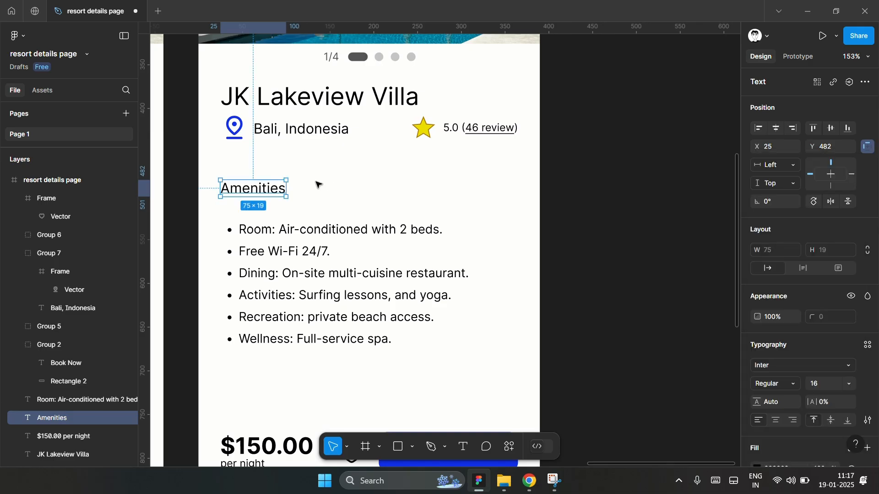
pyautogui.click(330, 186)
# - Move the bulleted amenities list down to just above the price row and shift the Amenities heading slightly up
pyautogui.click(300, 227)
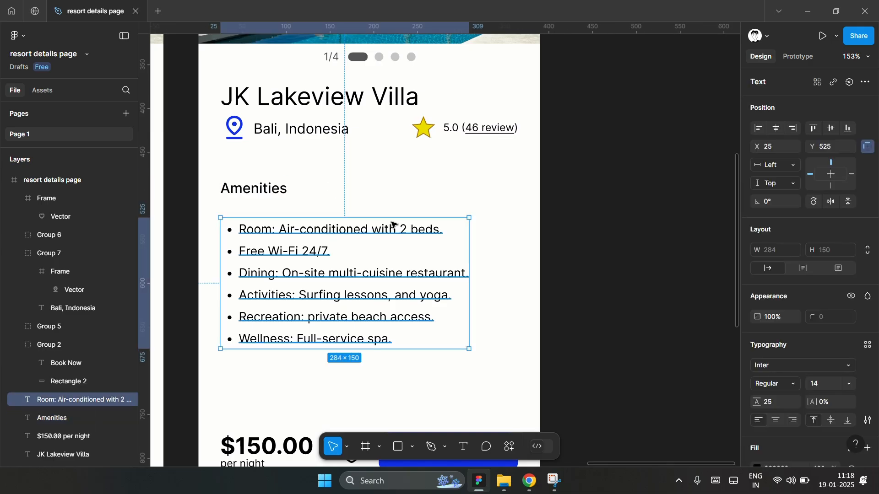
pyautogui.scroll(-3, 393, 225)
pyautogui.moveTo(322, 189); pyautogui.dragTo(326, 256)
pyautogui.click(279, 149)
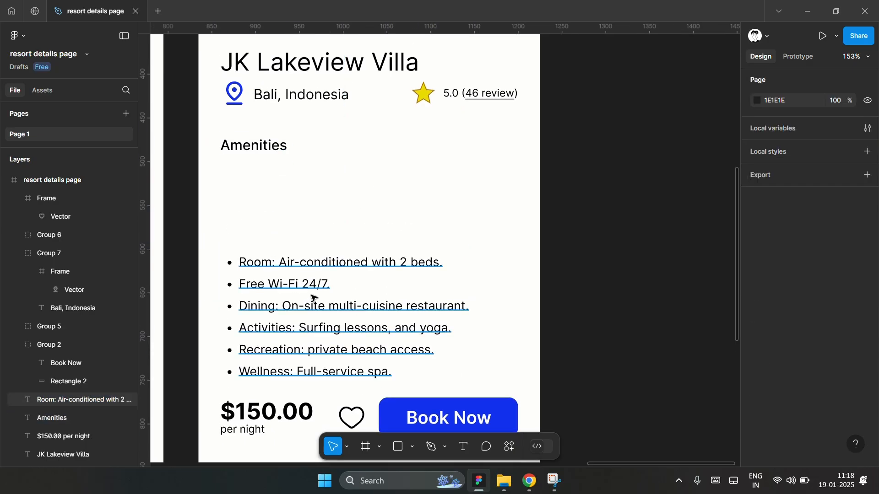
pyautogui.scroll(-1, 312, 297)
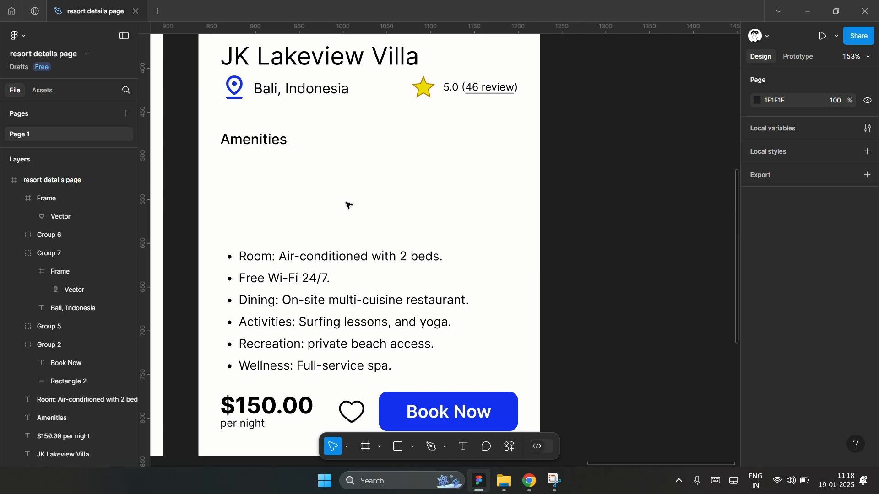
# - Cut the bed, Wi-Fi, cutlery, running, heart-plus and beach icons from the canvas and paste them in a row beneath the Amenities heading
pyautogui.scroll(-5, 653, 227)
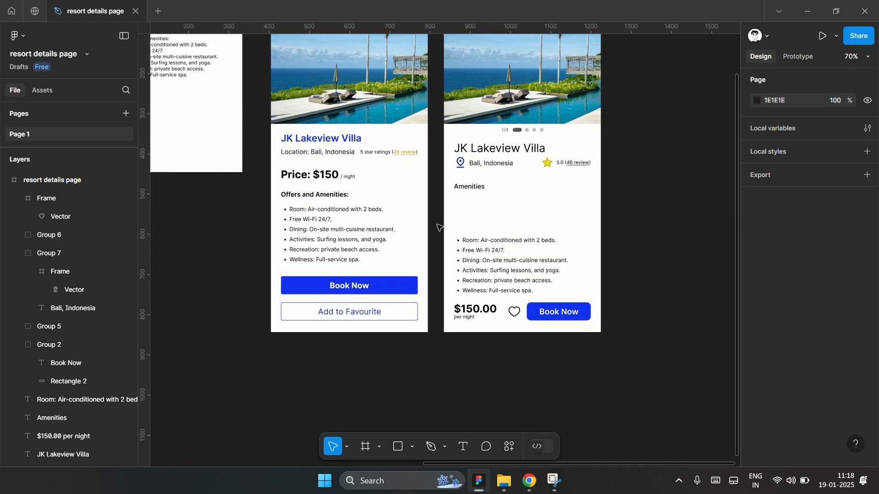
pyautogui.scroll(1, 385, 188)
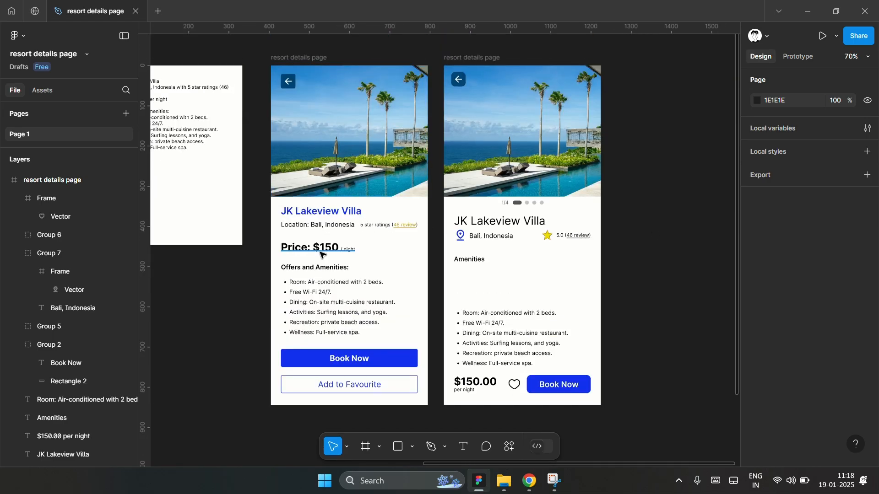
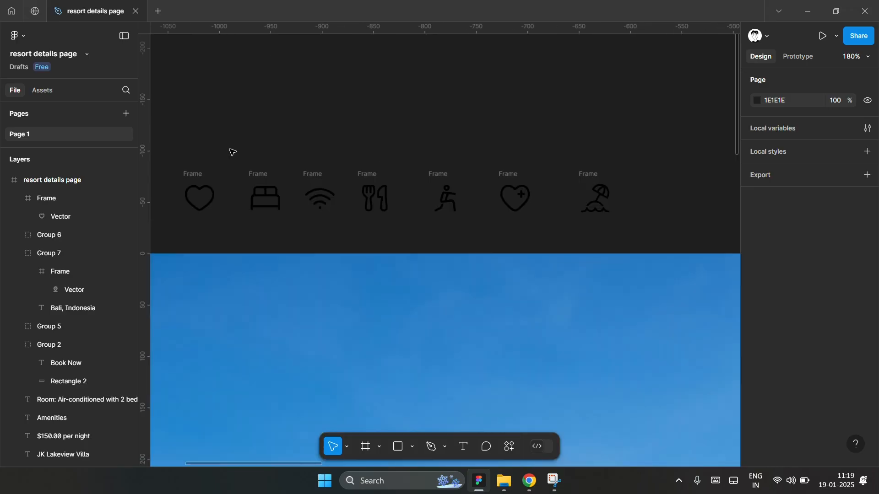
pyautogui.moveTo(370, 216); pyautogui.dragTo(662, 242)
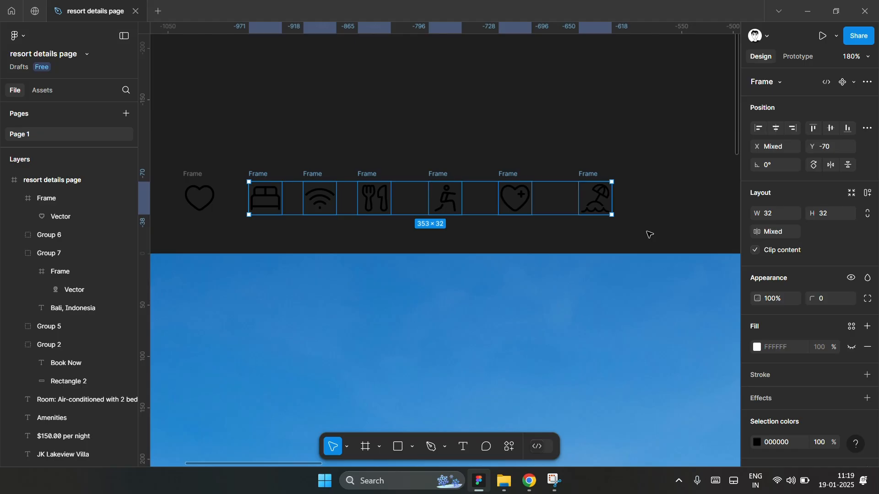
pyautogui.hotkey('ctrl', 'x')
pyautogui.scroll(-5, 281, 230)
pyautogui.scroll(2, 706, 365)
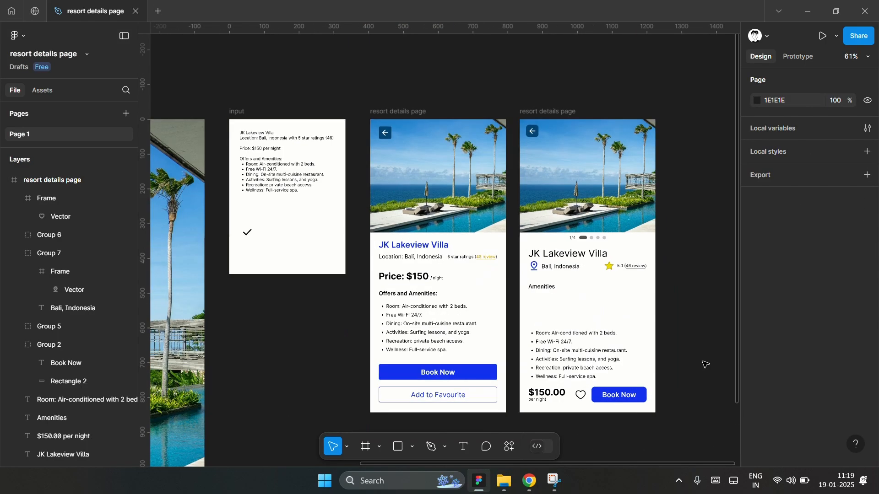
pyautogui.scroll(5, 706, 364)
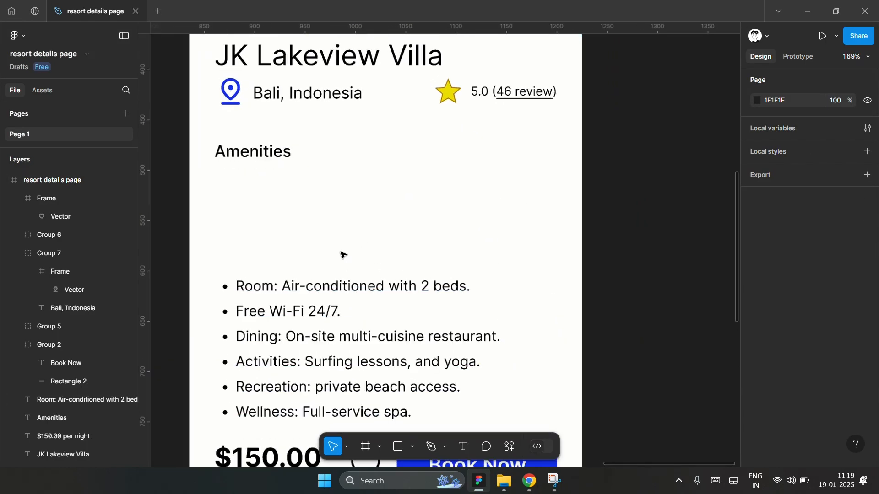
pyautogui.scroll(1, 342, 255)
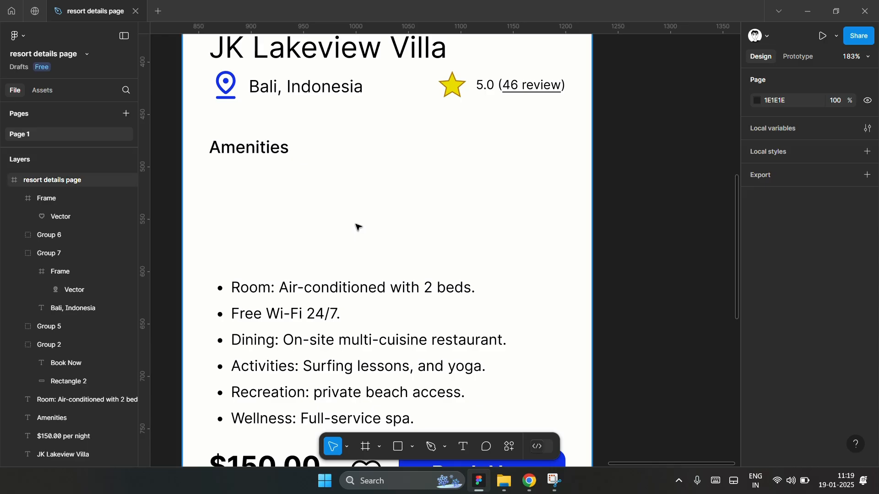
pyautogui.hotkey('ctrl', 'v')
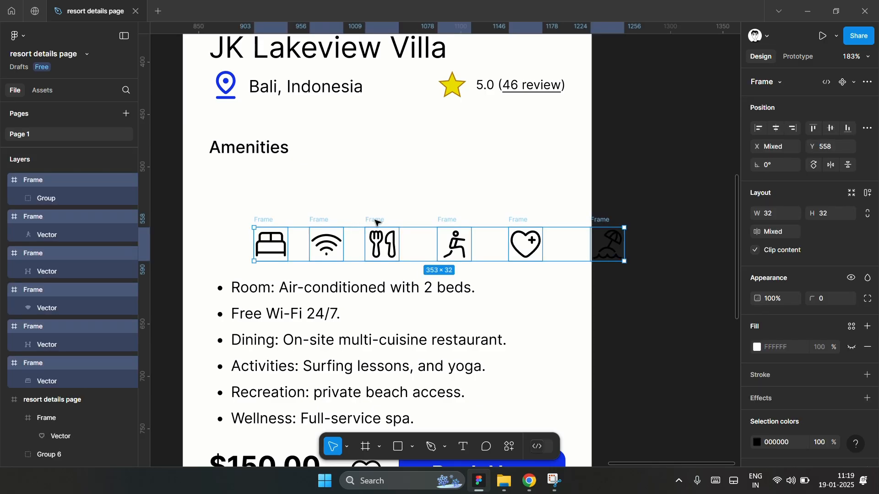
pyautogui.moveTo(377, 223); pyautogui.dragTo(339, 174)
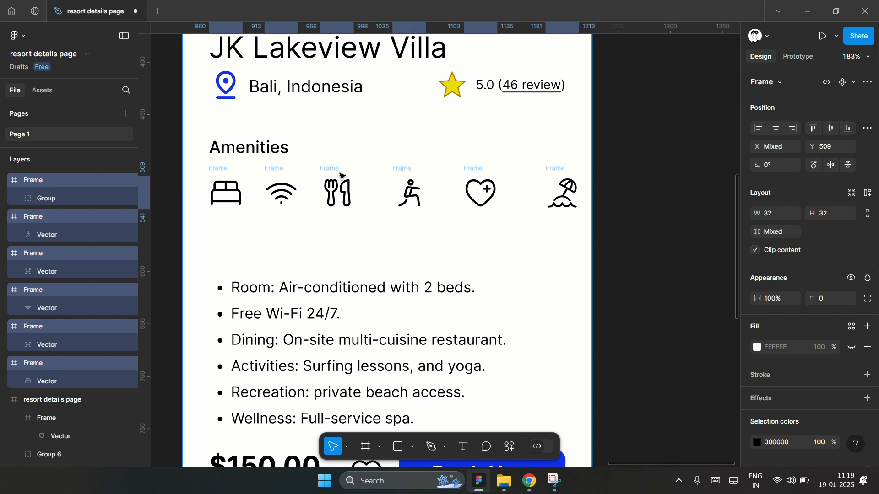
# - Move the running, heart-plus and beach icons into a second row beneath the bed, Wi-Fi and cutlery icons
pyautogui.click(406, 234)
pyautogui.moveTo(588, 141); pyautogui.dragTo(403, 221)
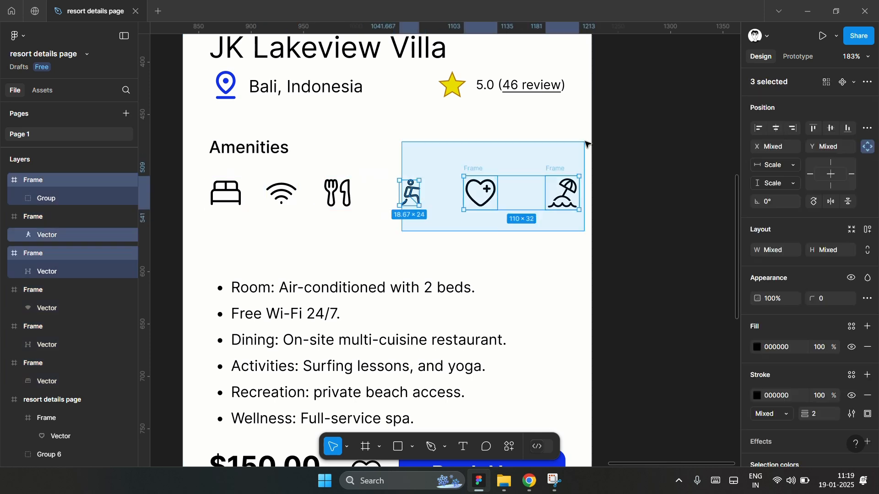
pyautogui.moveTo(555, 174); pyautogui.dragTo(372, 230)
pyautogui.click(441, 216)
# - Move the bulleted amenities list out of the page onto the empty canvas beside it, at X 1232, Y 532
pyautogui.scroll(-1, 441, 216)
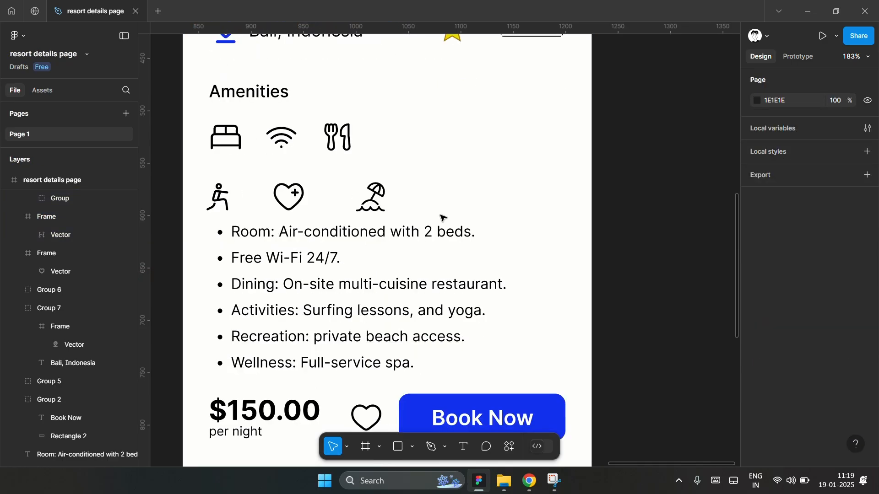
pyautogui.scroll(-1, 292, 270)
pyautogui.scroll(-2, 389, 250)
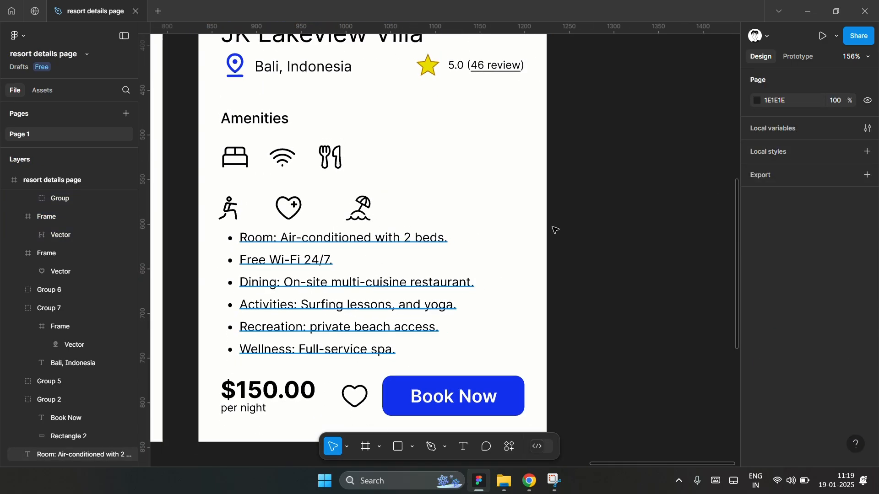
pyautogui.moveTo(399, 242); pyautogui.dragTo(730, 179)
pyautogui.hscroll(1, 589, 199)
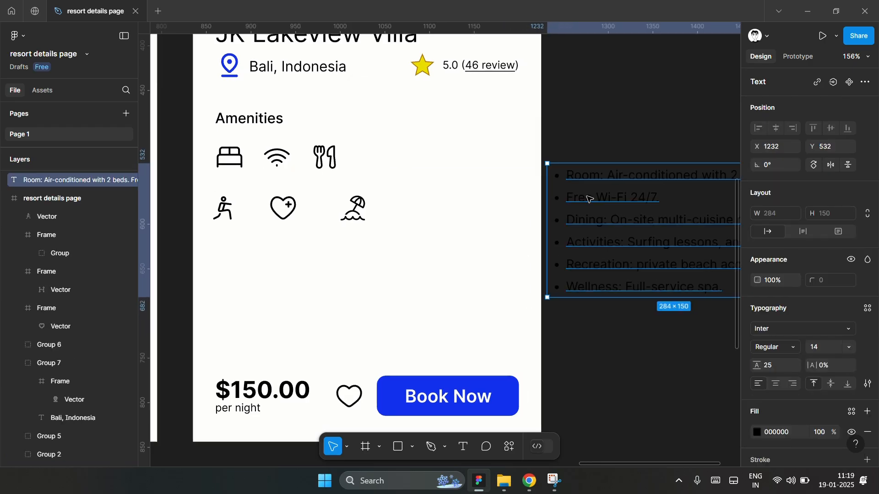
pyautogui.hscroll(1, 589, 199)
pyautogui.click(610, 312)
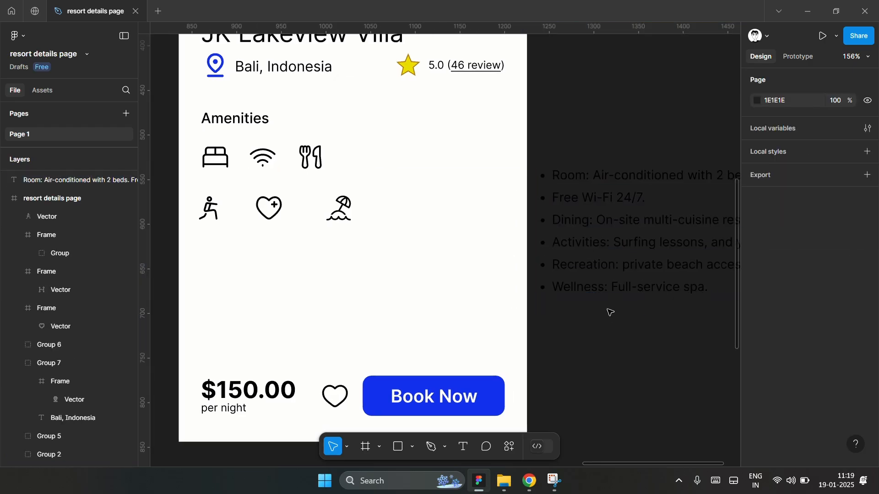
# - Shift the lower icon row further down and spread the icons of both rows across the page width
pyautogui.moveTo(373, 251); pyautogui.dragTo(197, 193)
pyautogui.hotkey('shift', 'Down')
pyautogui.hotkey('shift', 'Down')
pyautogui.hotkey('shift', 'Down')
pyautogui.hotkey('shift', 'Down')
pyautogui.hotkey('shift', 'Down')
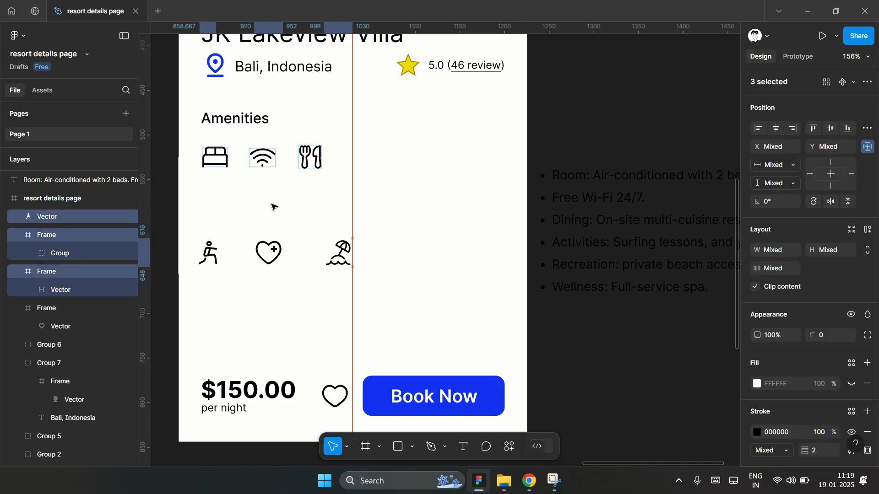
pyautogui.moveTo(387, 189); pyautogui.dragTo(193, 142)
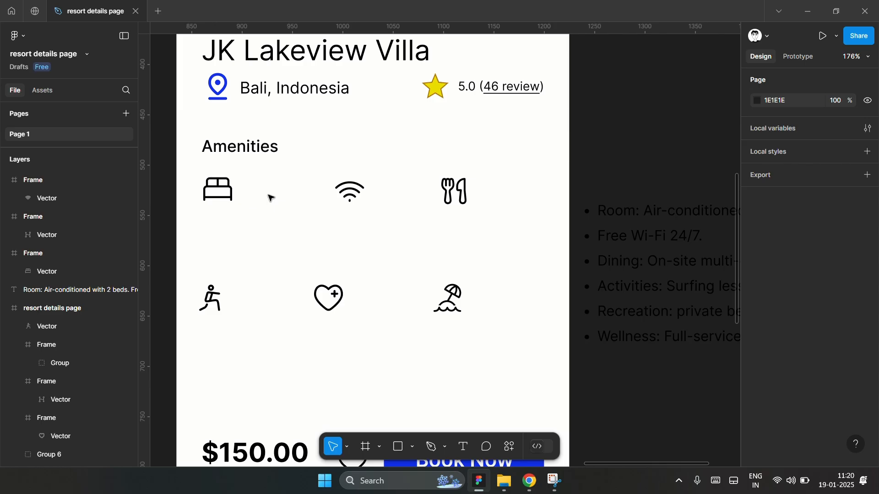
# - Label the upper row of amenity icons "2 beds", "Free Wi-Fi" and "Multi-cuisine", using text from the bulleted list
pyautogui.click(640, 214)
pyautogui.tripleClick(620, 214)
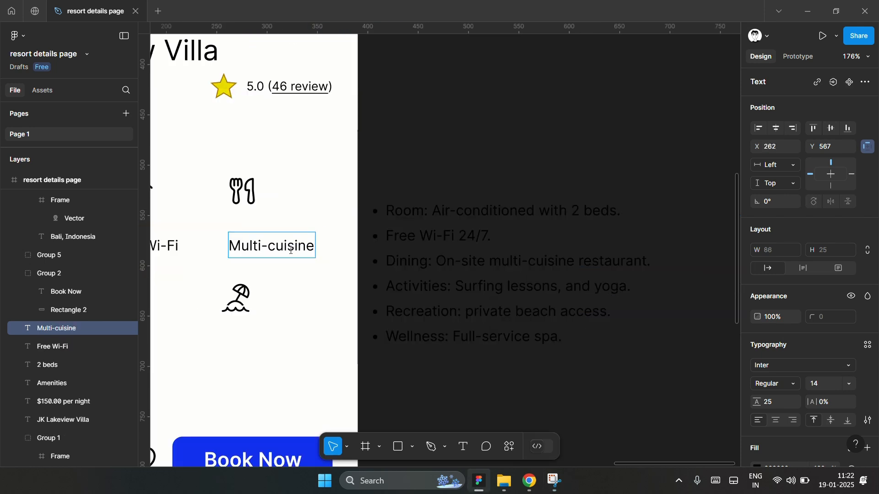
pyautogui.press('Right')
pyautogui.press('Right')
pyautogui.press('Escape')
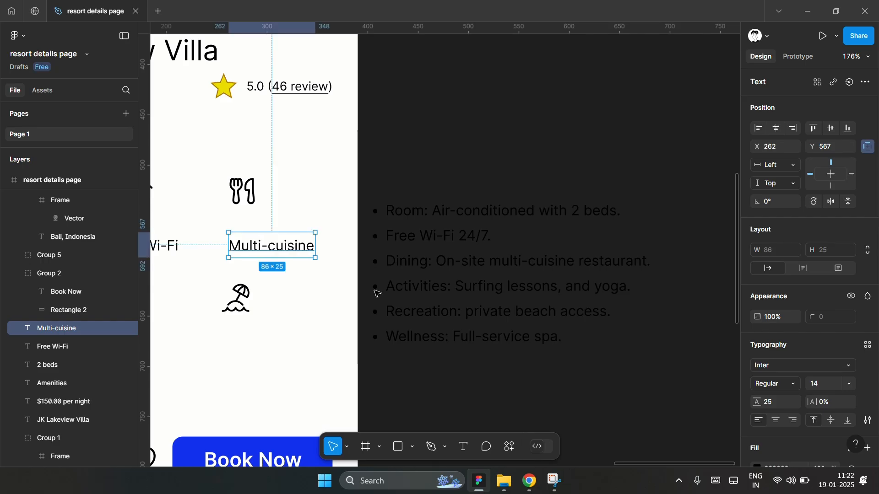
pyautogui.scroll(-3, 696, 234)
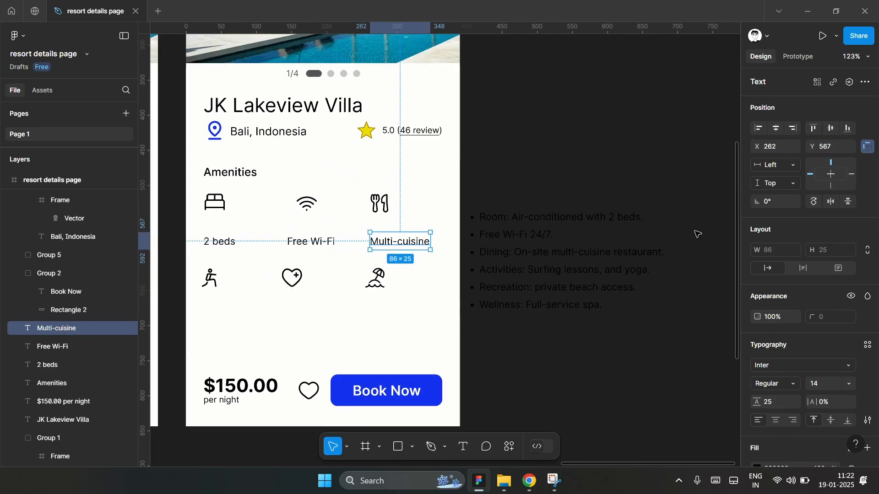
pyautogui.scroll(2, 293, 276)
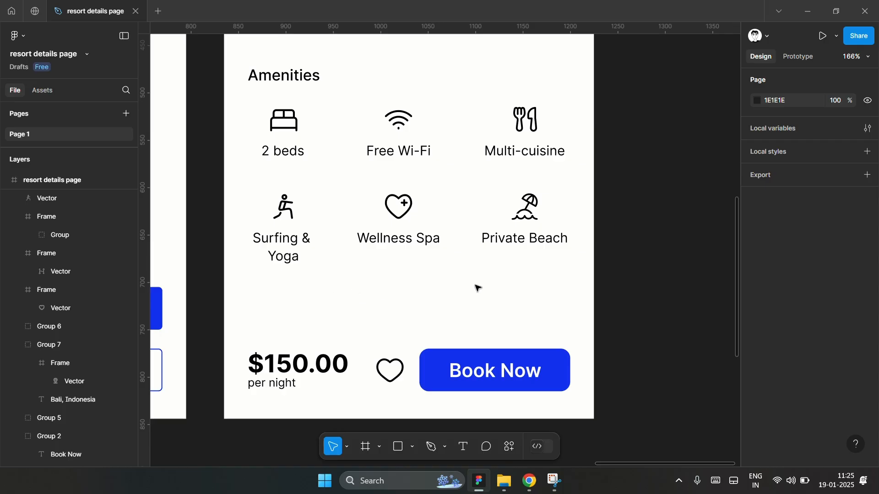
pyautogui.scroll(-5, 354, 322)
pyautogui.scroll(1, 488, 295)
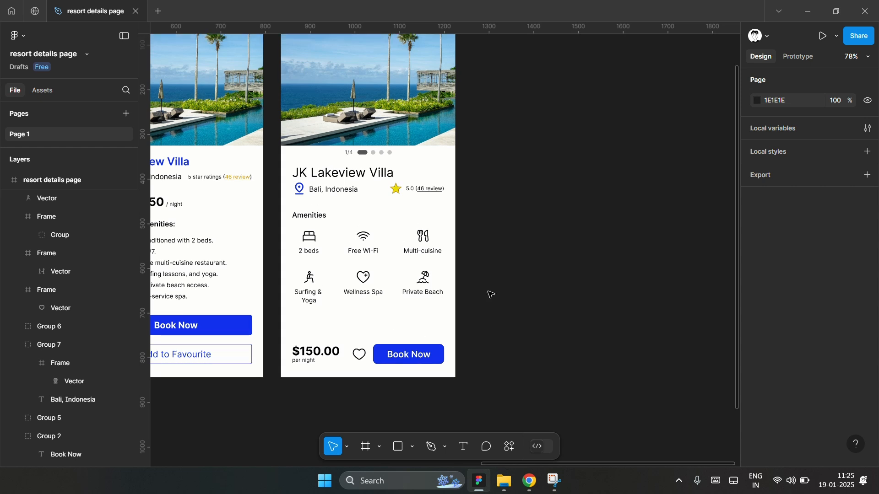
pyautogui.scroll(1, 488, 294)
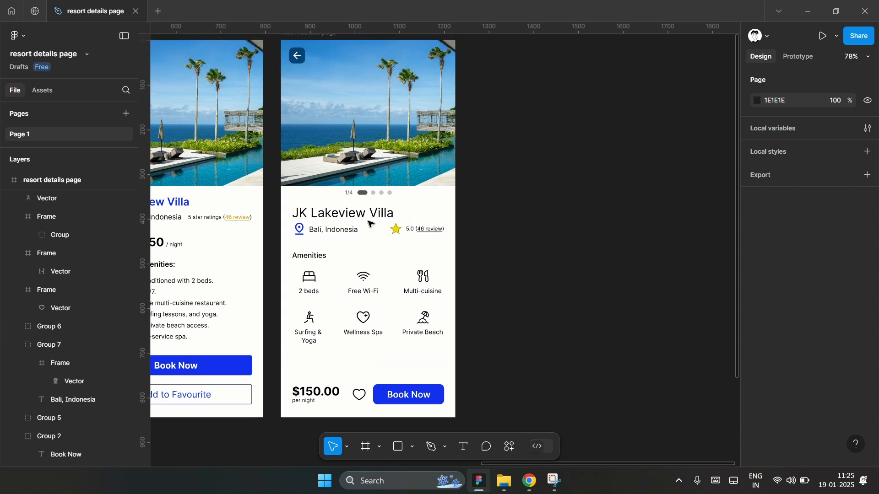
pyautogui.scroll(-1, 476, 327)
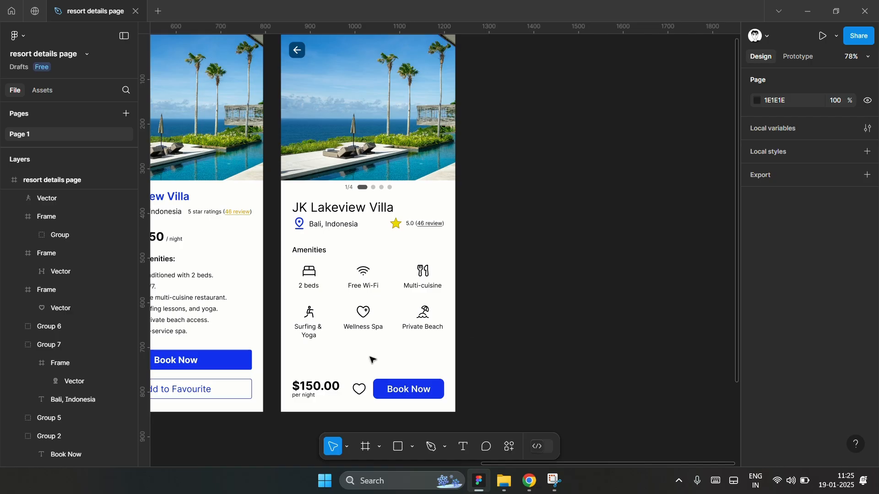
pyautogui.scroll(5, 370, 361)
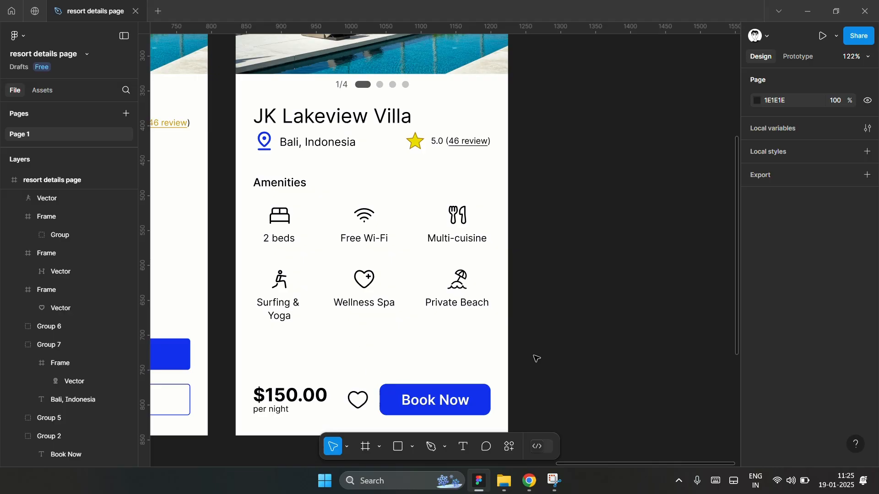
# - Group the Amenities heading with its icons and labels, and nudge this section and the location and rating row down
pyautogui.scroll(-2, 523, 316)
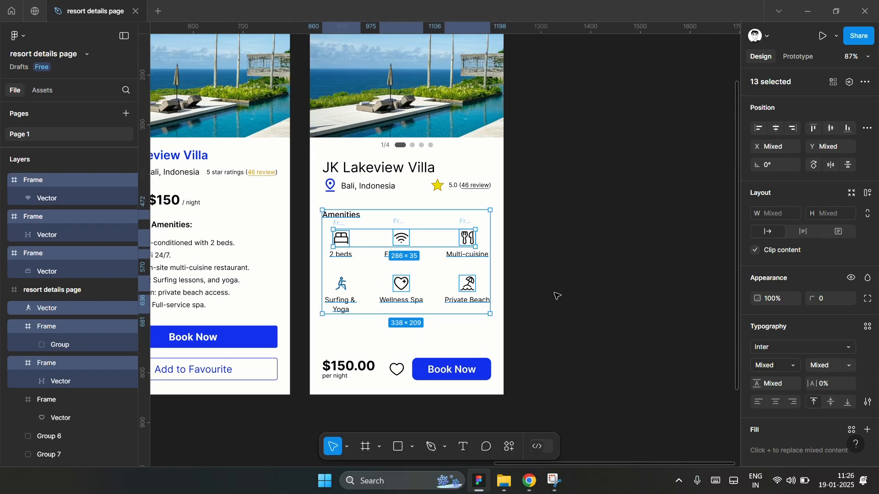
pyautogui.hotkey('ctrl', 'g')
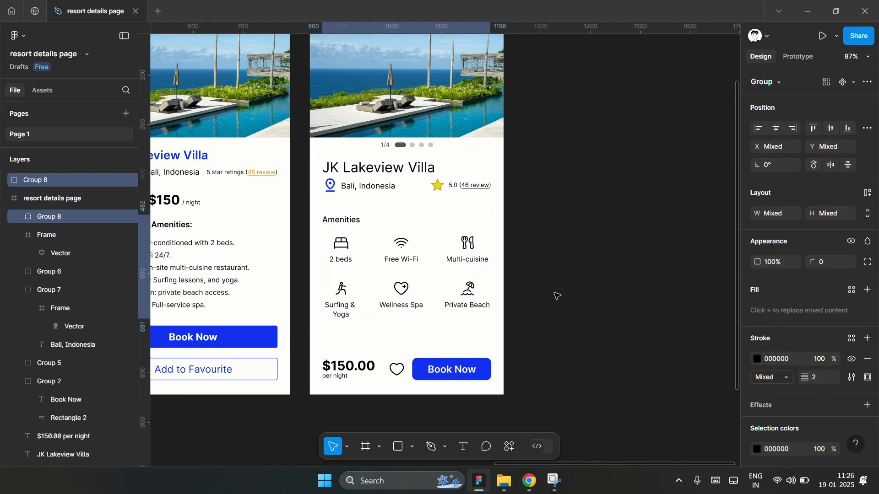
pyautogui.moveTo(467, 201); pyautogui.dragTo(335, 177)
pyautogui.hotkey('shift', 'Down')
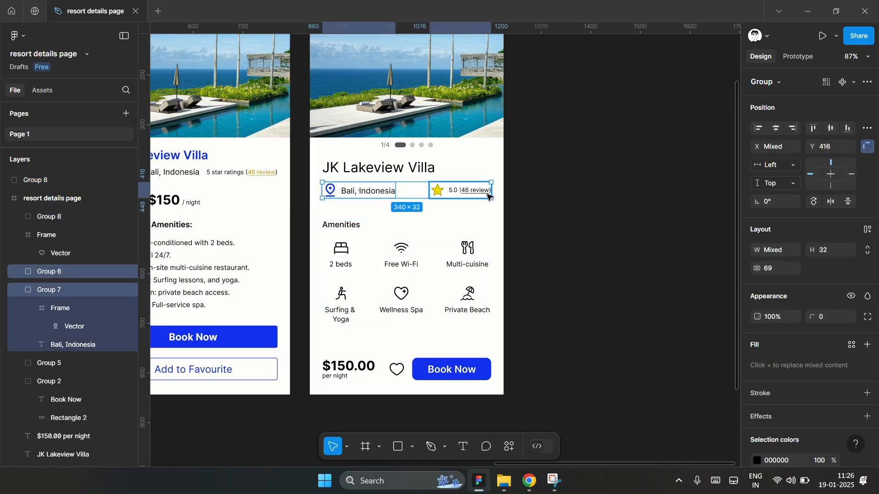
pyautogui.click(531, 212)
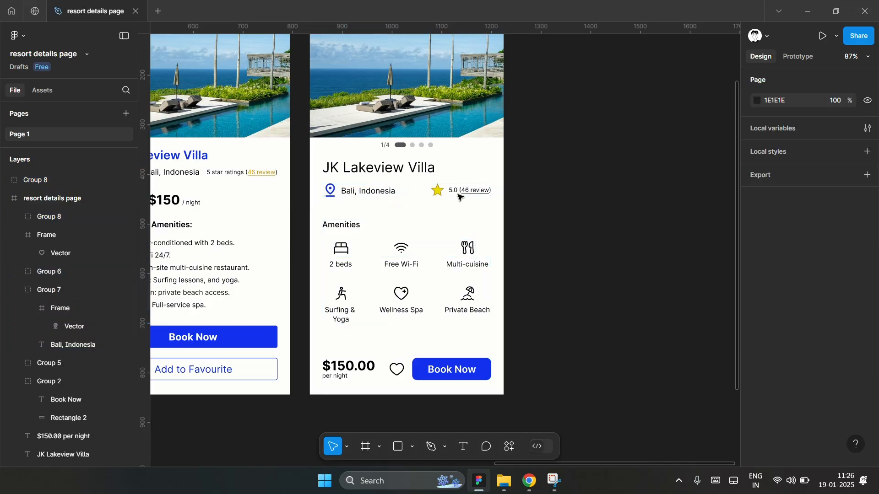
# - Move the star rating group beneath the location line, at X 25, Y 460, and select the star inside it
pyautogui.moveTo(458, 192); pyautogui.dragTo(351, 214)
pyautogui.scroll(5, 343, 199)
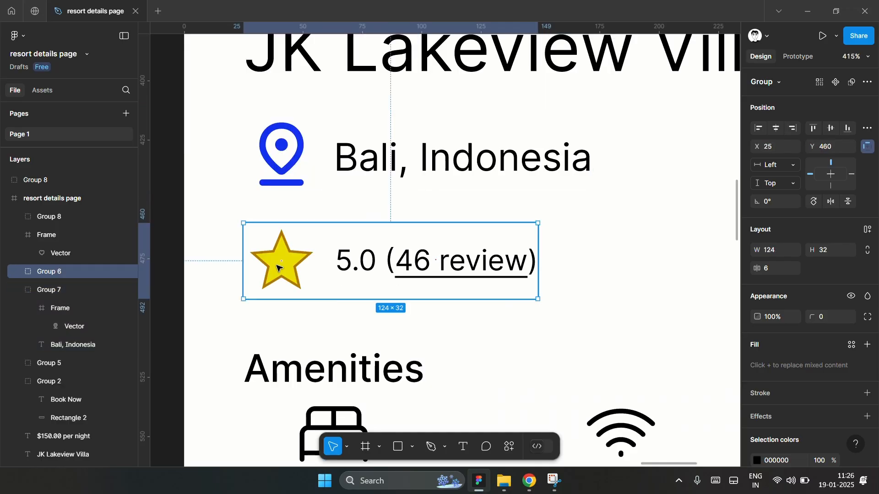
pyautogui.doubleClick(278, 267)
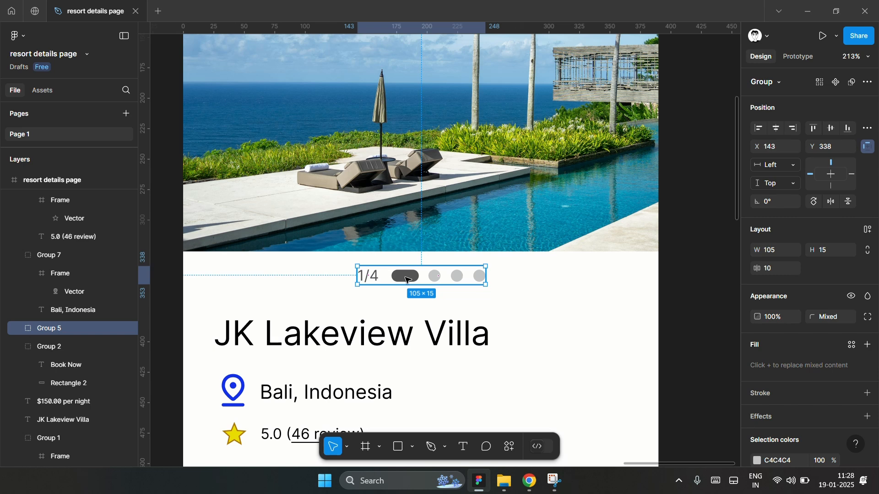
# - Scale the 1/4 image indicator down to 83 × 11 and move it onto the photo's lower edge, at X 154, Y 306
pyautogui.moveTo(483, 283); pyautogui.dragTo(456, 278)
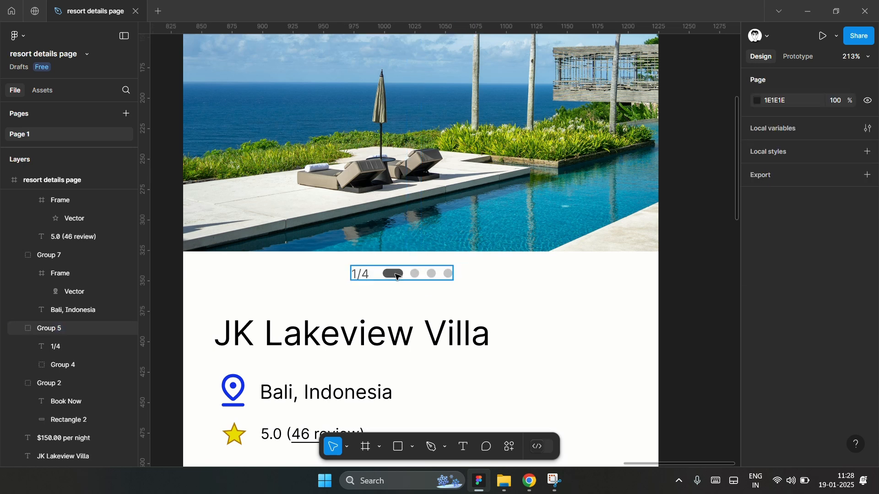
pyautogui.click(400, 274)
pyautogui.moveTo(400, 275); pyautogui.dragTo(414, 235)
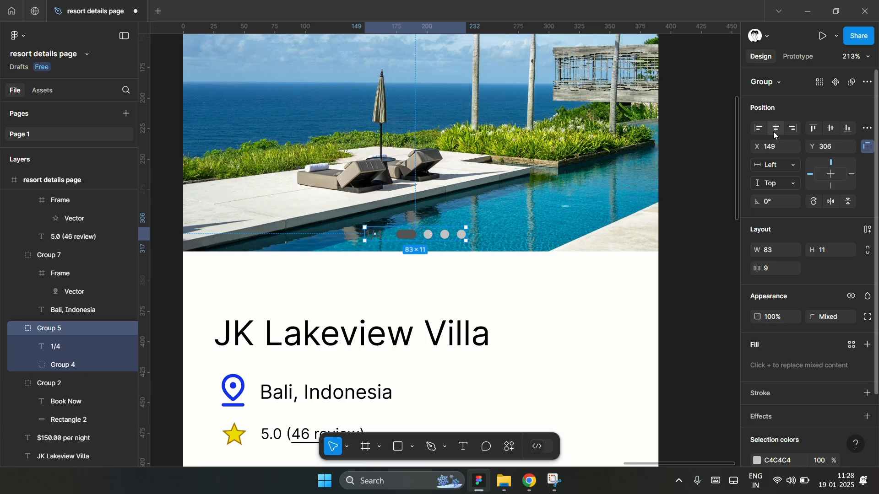
pyautogui.press('Right')
pyautogui.press('Right')
pyautogui.press('Right')
pyautogui.press('Right')
pyautogui.press('Right')
pyautogui.scroll(3, 548, 257)
pyautogui.scroll(-3, 224, 321)
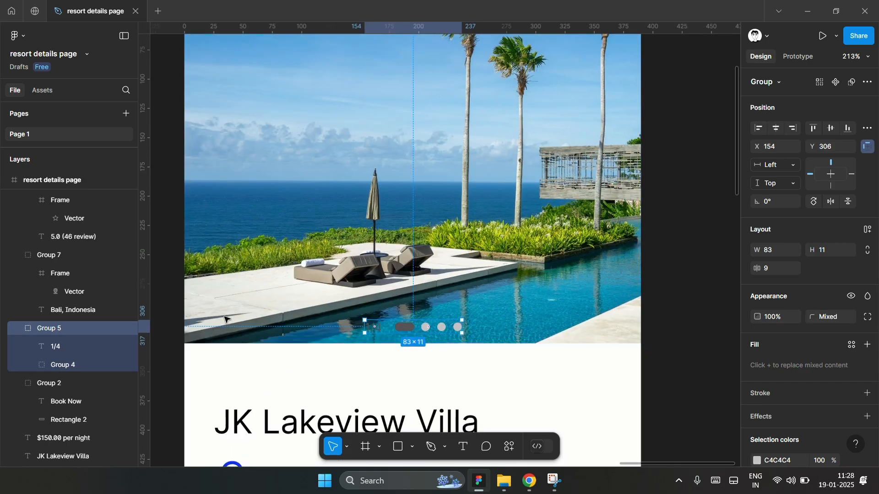
# - Draw a 390 × 86 rectangle across the lower part of the photo at X 0, Y 242 and send it behind the image indicator
pyautogui.scroll(1, 348, 326)
pyautogui.scroll(1, 349, 326)
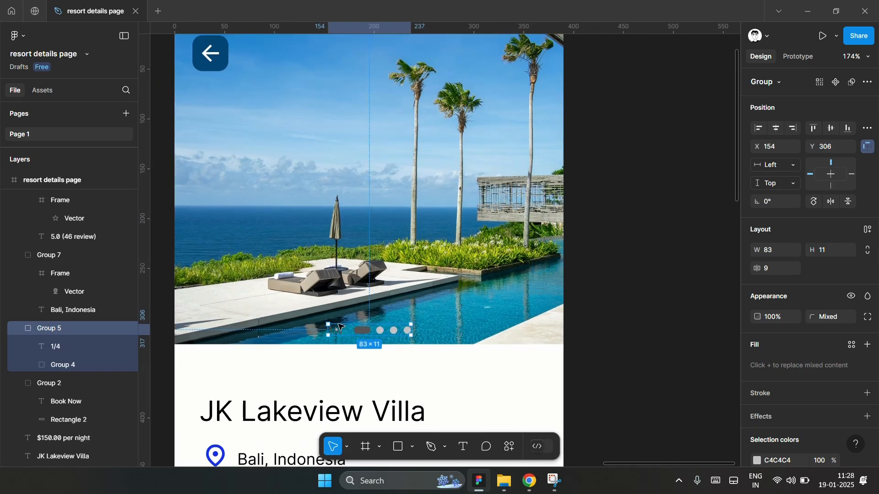
pyautogui.click(396, 446)
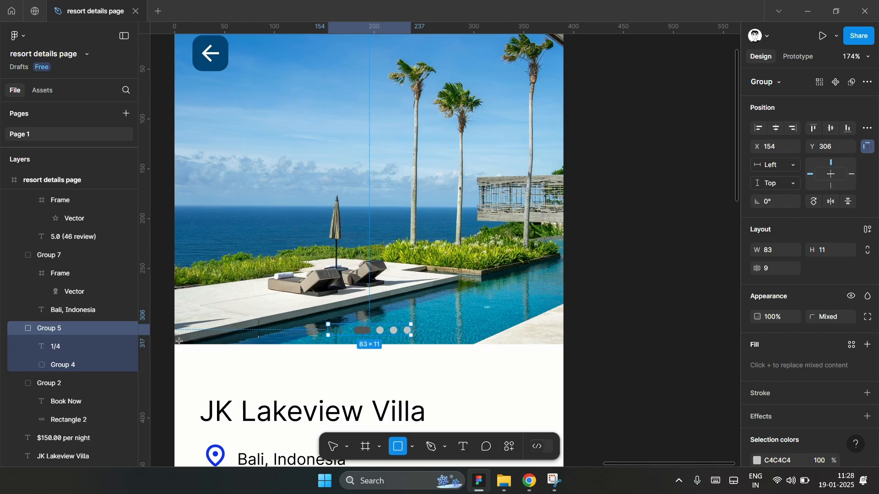
pyautogui.moveTo(174, 346)
pyautogui.mouseDown()
pyautogui.moveTo(563, 275)
pyautogui.moveTo(563, 261)
pyautogui.mouseUp()
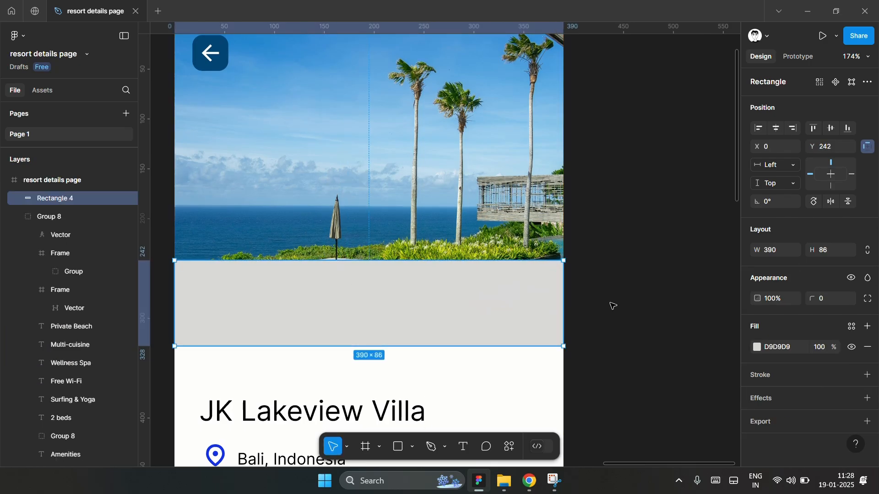
pyautogui.press('[')
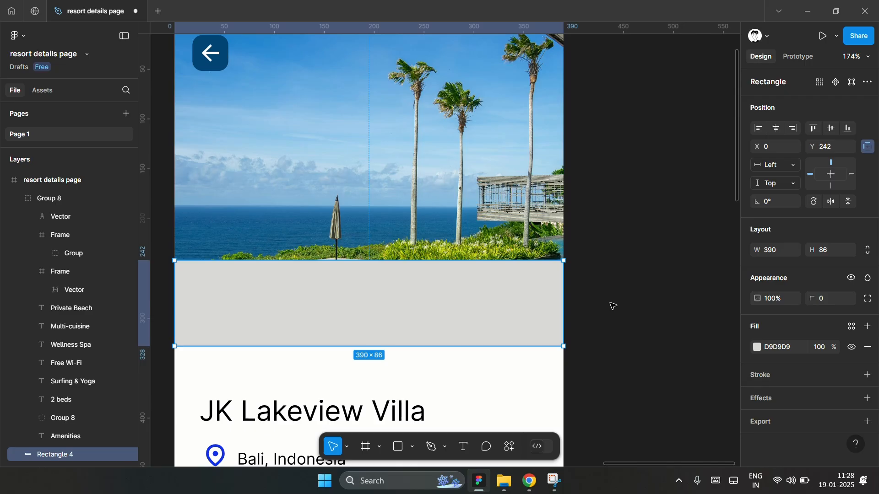
pyautogui.hotkey('ctrl', '[')
pyautogui.hotkey('ctrl', '[')
pyautogui.hotkey('ctrl', '[')
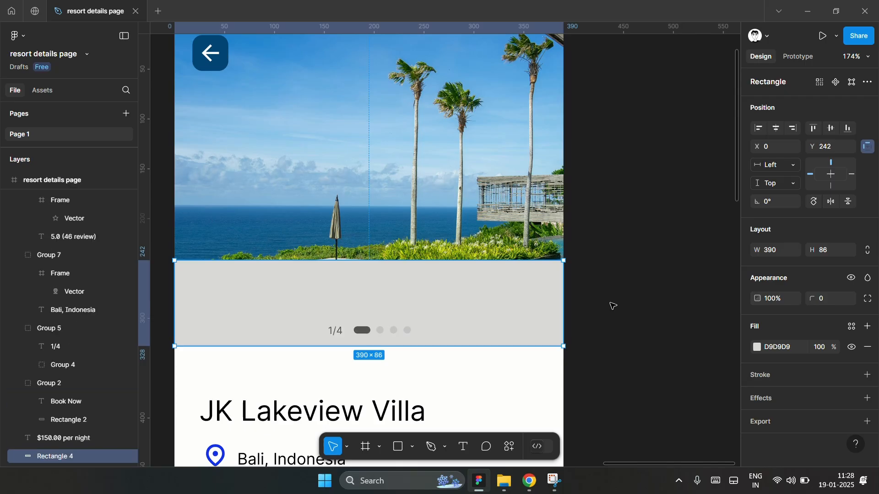
# - Give the rectangle over the photo a linear gradient fill and rotate it to run vertically
pyautogui.click(757, 348)
pyautogui.click(631, 168)
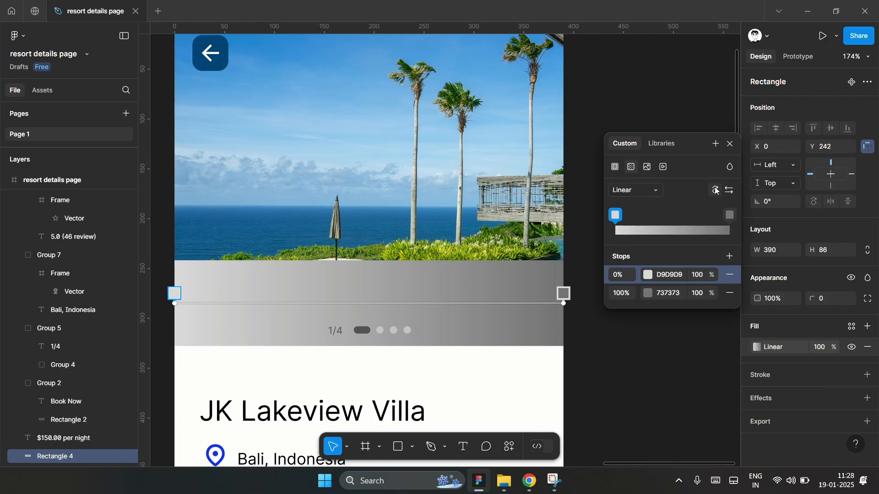
pyautogui.click(716, 191)
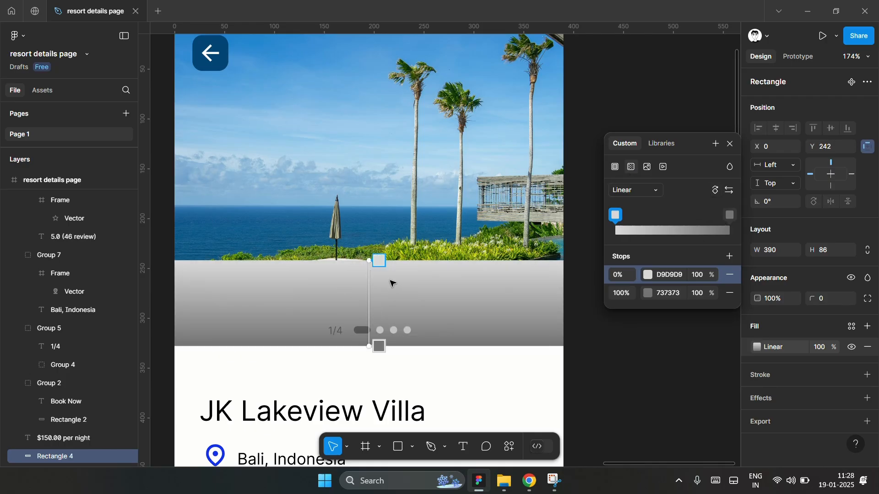
# - Set both gradient stops to black (000000) and make the upper stop transparent
pyautogui.click(649, 275)
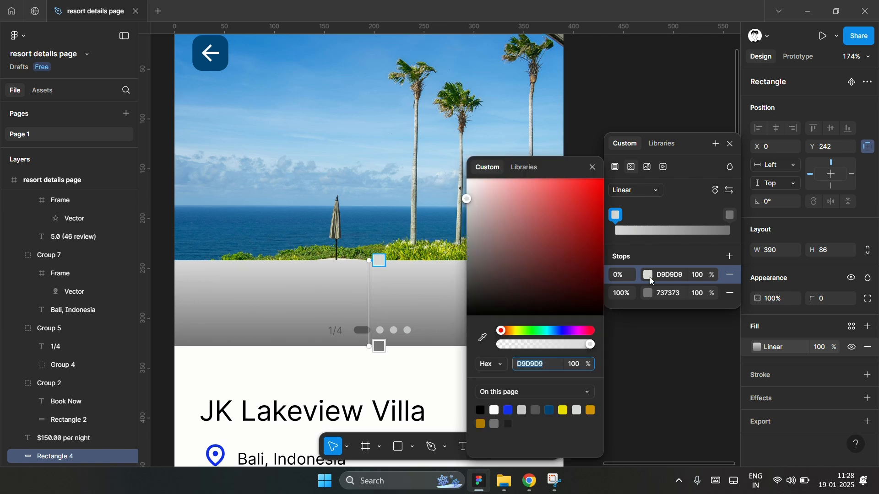
pyautogui.moveTo(498, 295); pyautogui.dragTo(439, 339)
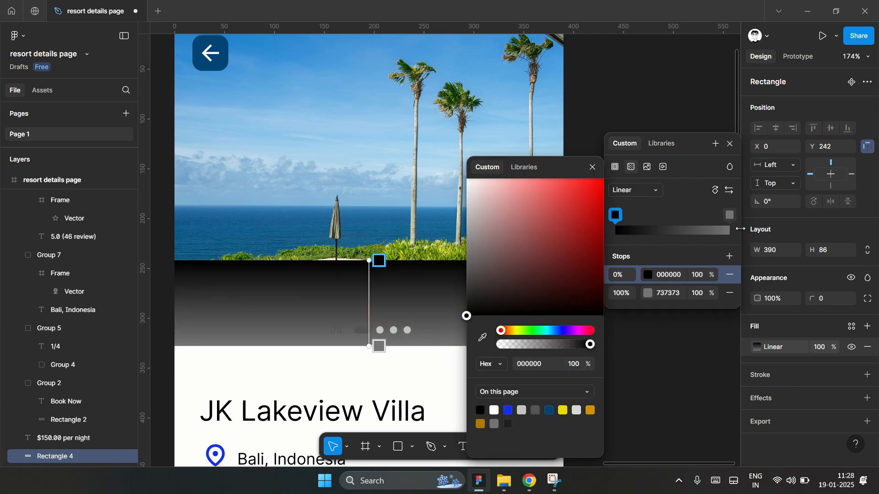
pyautogui.click(731, 215)
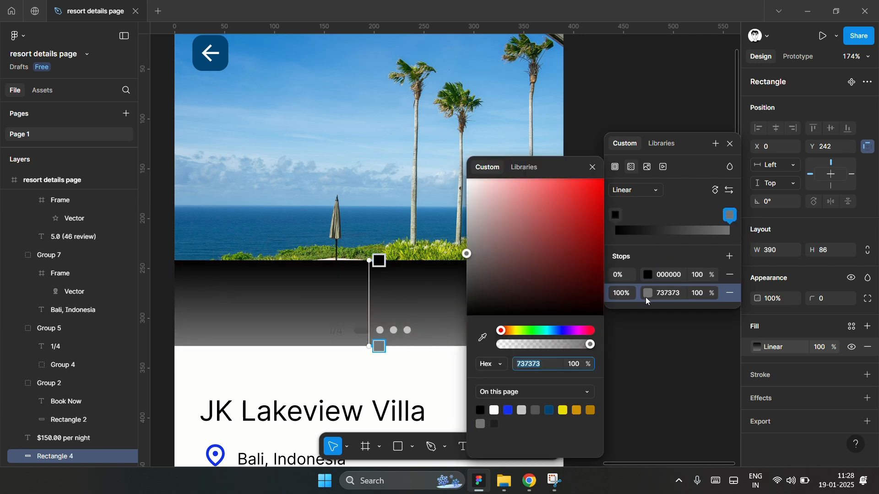
pyautogui.moveTo(486, 296); pyautogui.dragTo(430, 347)
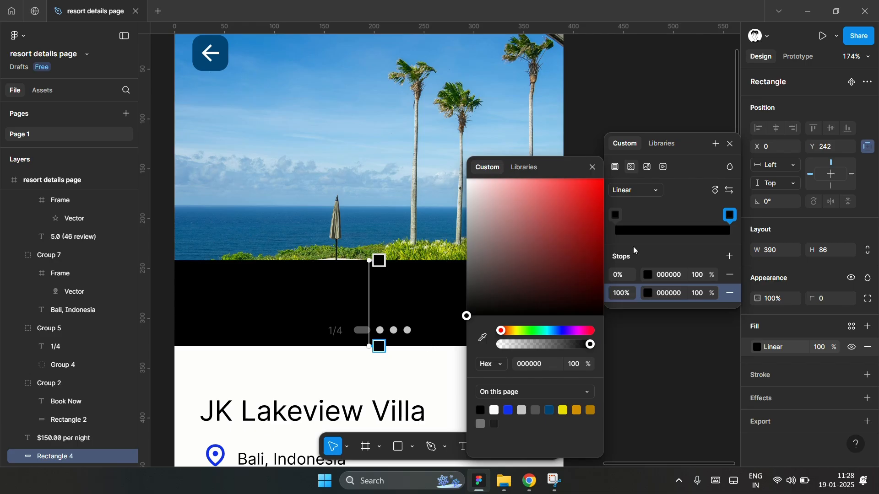
pyautogui.click(618, 216)
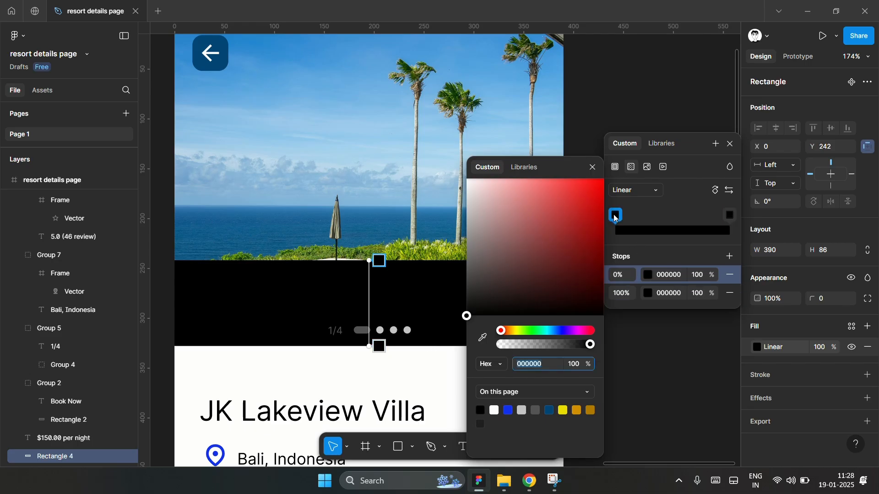
pyautogui.moveTo(534, 344); pyautogui.dragTo(485, 343)
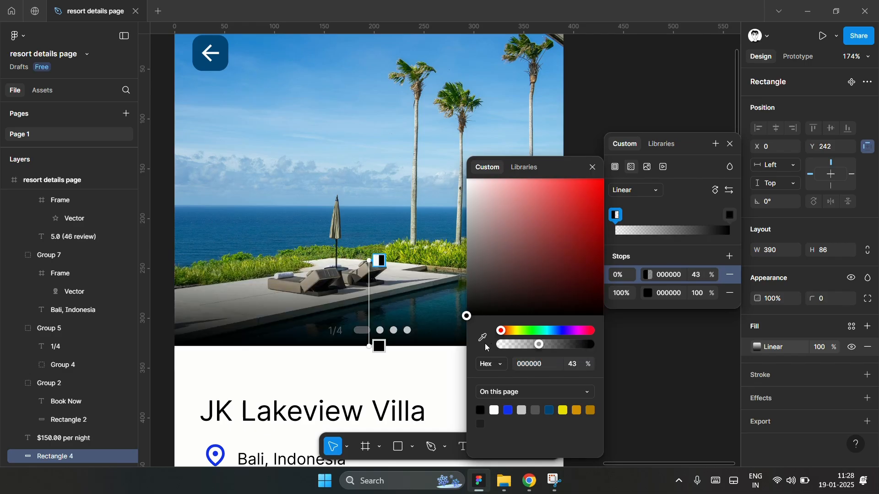
pyautogui.click(375, 365)
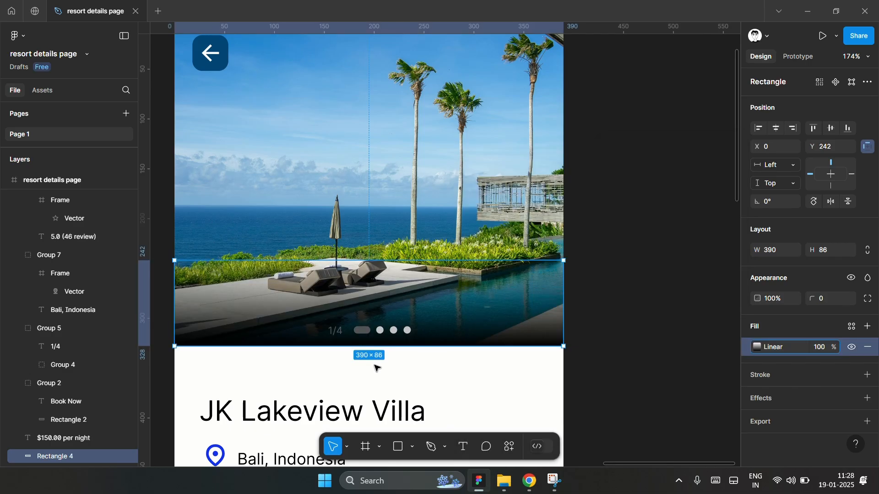
pyautogui.click(366, 336)
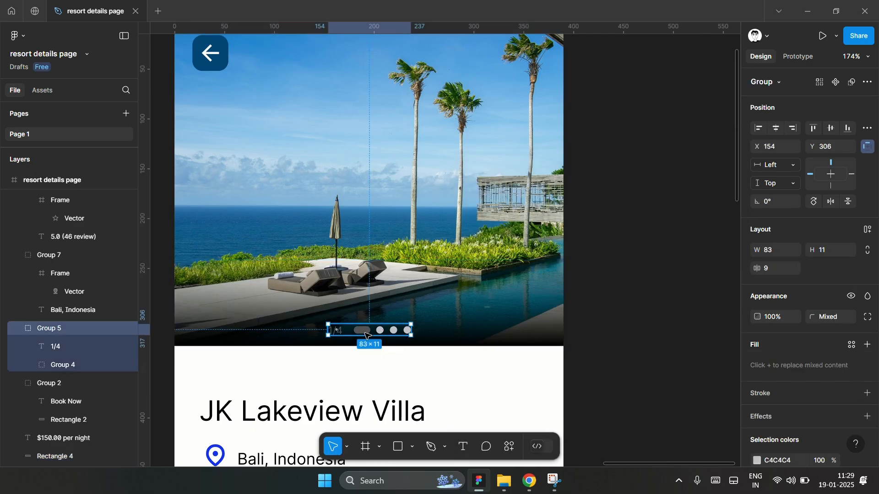
pyautogui.scroll(-3, 755, 380)
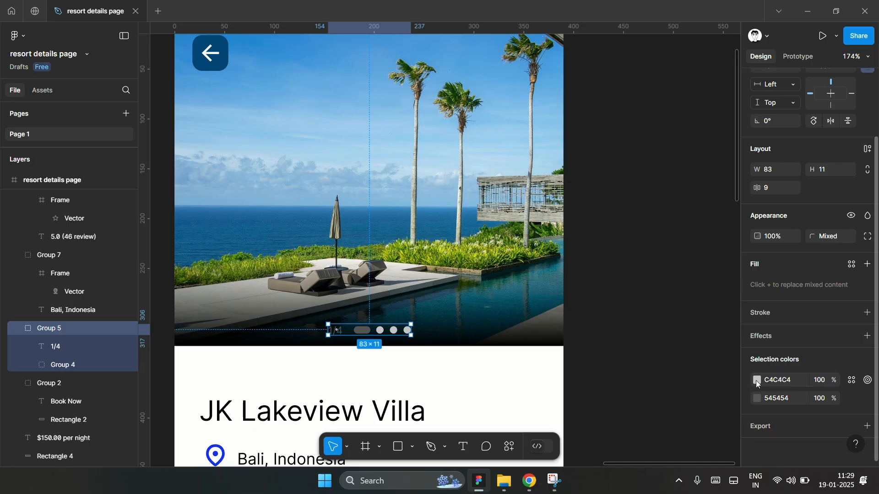
pyautogui.click(757, 382)
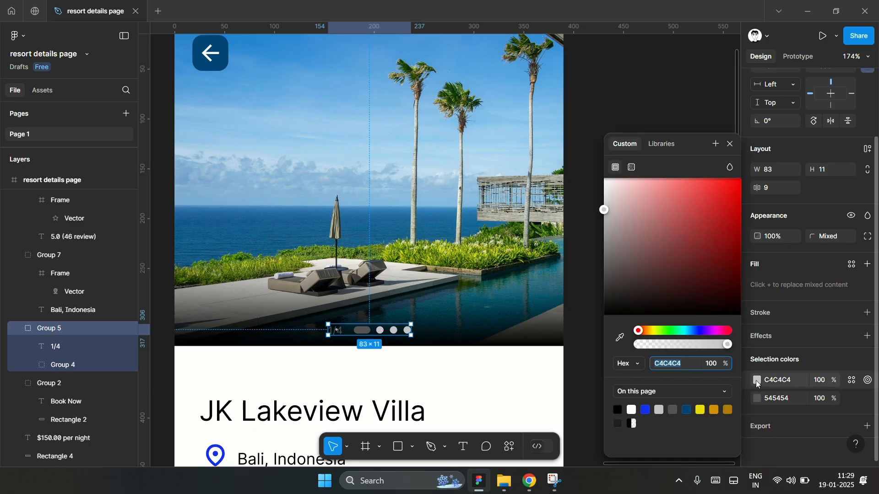
pyautogui.click(584, 177)
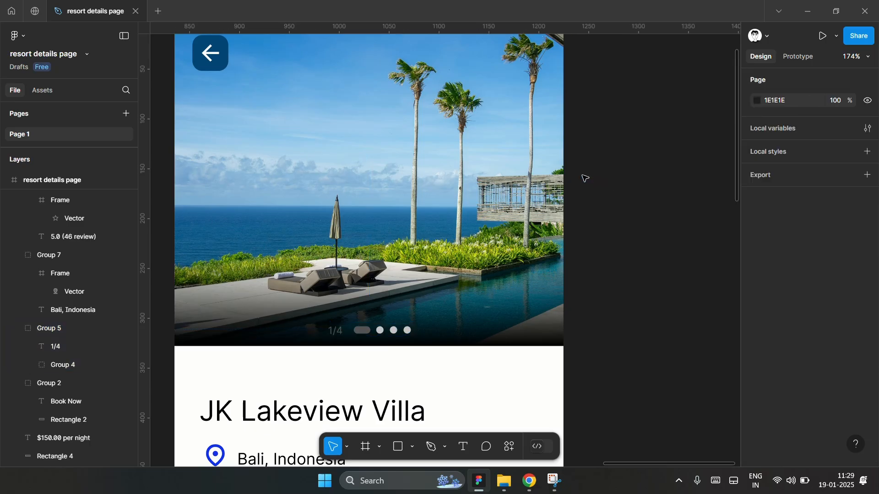
# - Add a fill to the 1/4 image indicator group and set its colour to white (FFFFFF)
pyautogui.click(360, 334)
pyautogui.scroll(3, 360, 334)
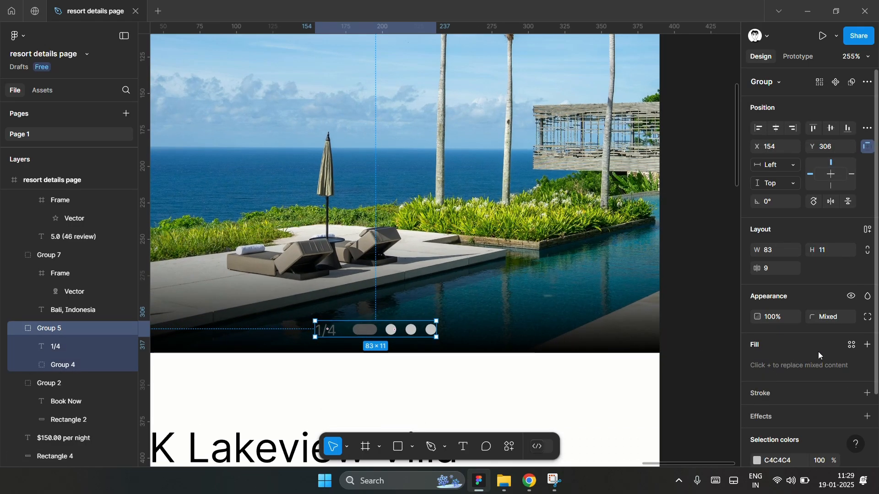
pyautogui.click(867, 345)
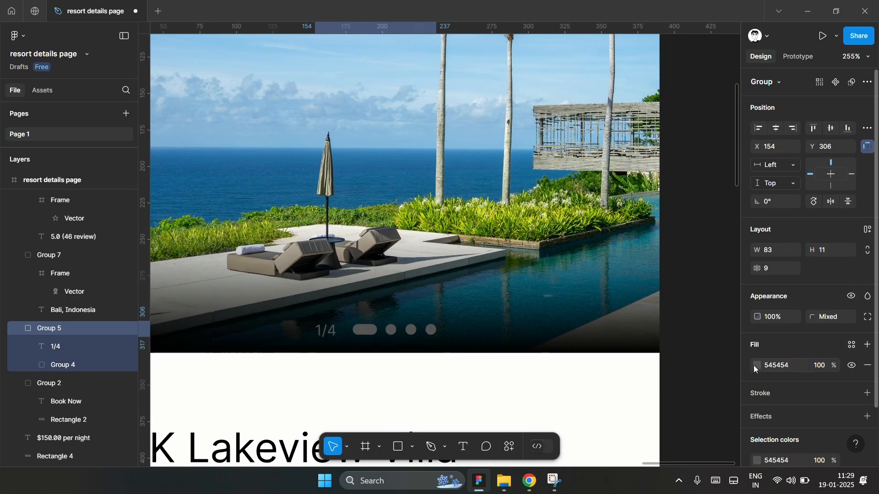
pyautogui.click(756, 365)
pyautogui.moveTo(612, 208); pyautogui.dragTo(583, 174)
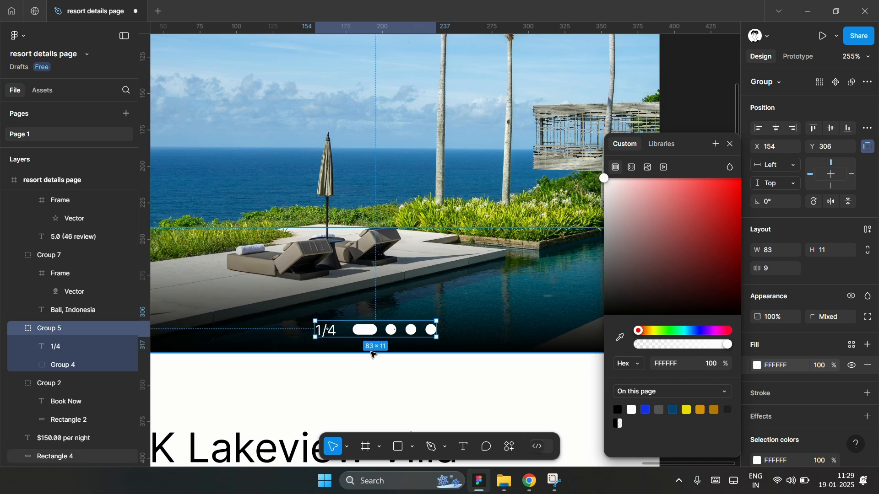
# - Reduce the white fill opacity of the three round dots in the photo's image indicator to 28%
pyautogui.click(396, 333)
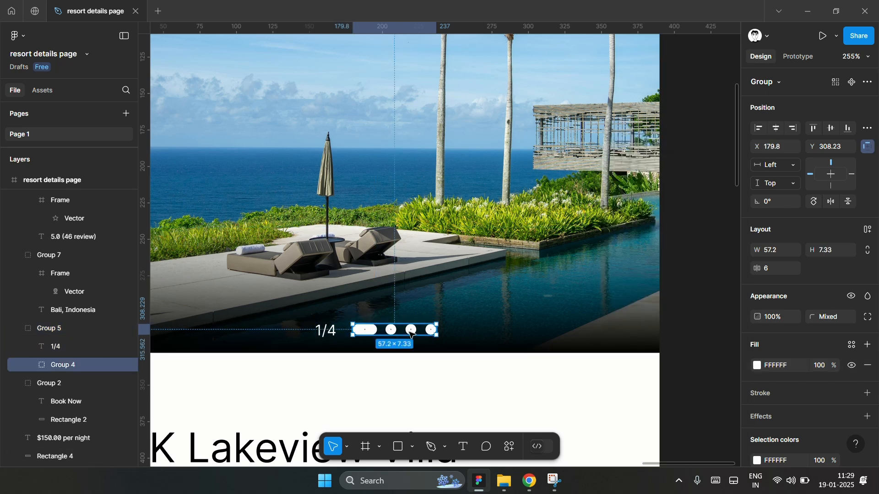
pyautogui.doubleClick(414, 334)
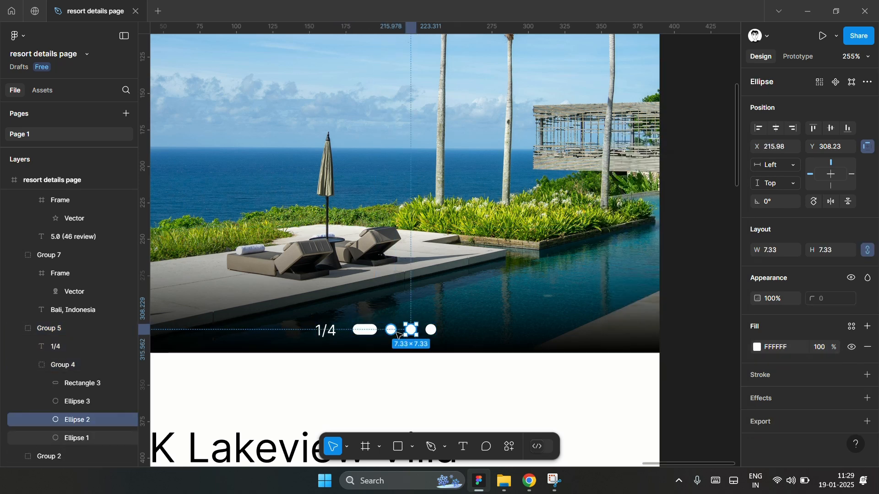
pyautogui.keyDown('shift'); pyautogui.click(397, 333); pyautogui.keyUp('shift')
pyautogui.keyDown('shift'); pyautogui.click(431, 330); pyautogui.keyUp('shift')
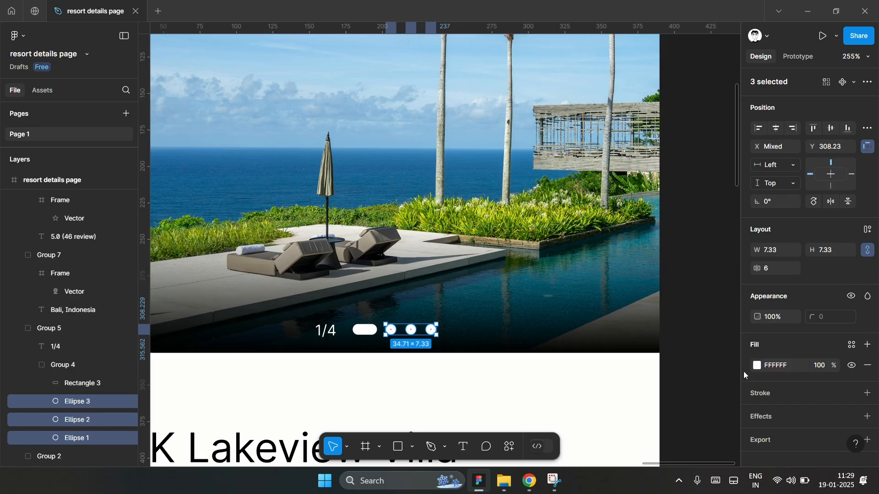
pyautogui.click(756, 365)
pyautogui.moveTo(689, 347); pyautogui.dragTo(669, 348)
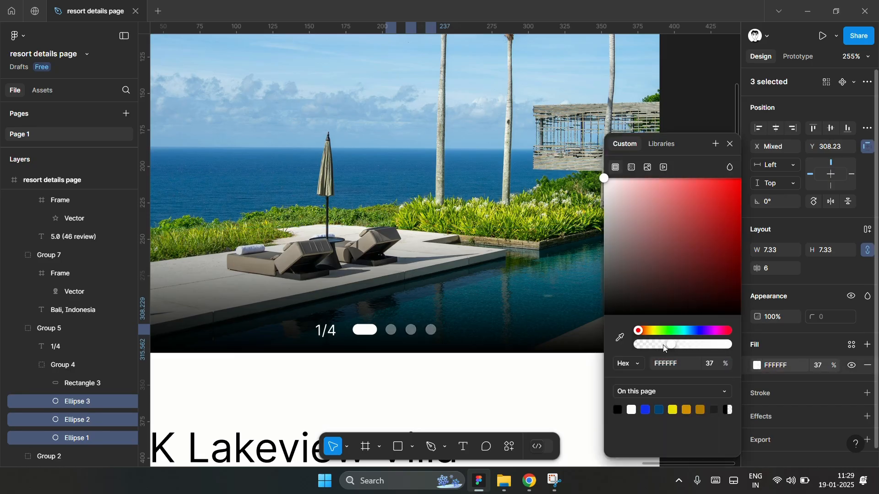
pyautogui.moveTo(663, 346); pyautogui.dragTo(662, 346)
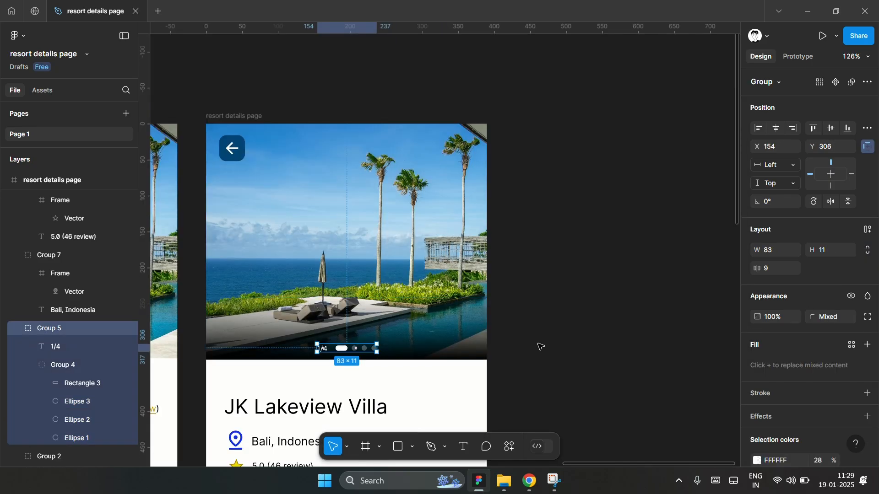
pyautogui.click(538, 345)
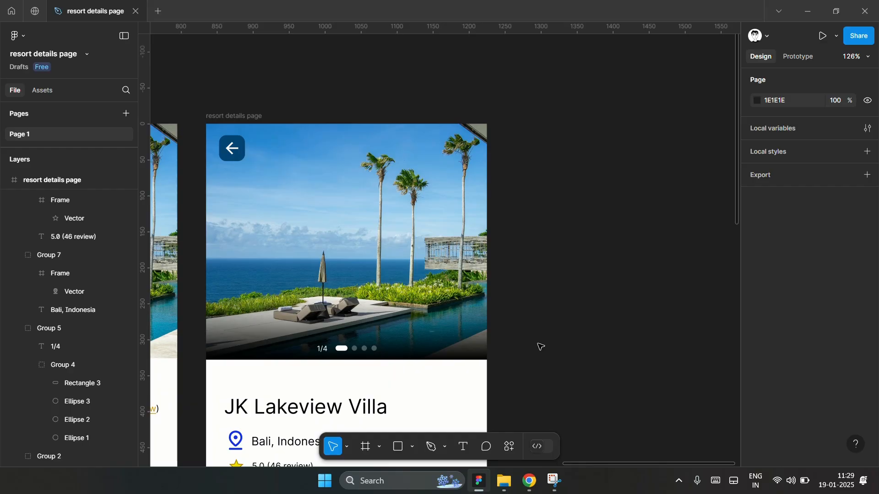
# - Move the villa name, location, rating and amenities section up about 20 px, closer to the photo
pyautogui.scroll(-5, 540, 346)
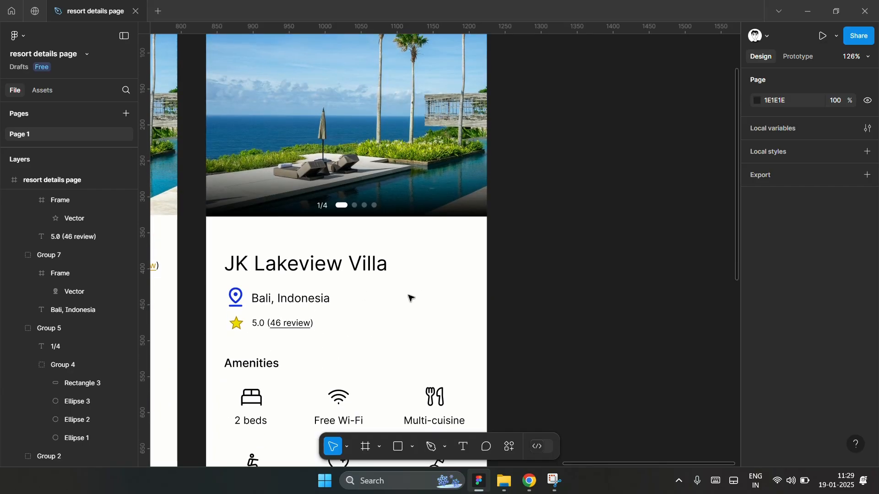
pyautogui.scroll(-1, 410, 298)
pyautogui.moveTo(417, 252); pyautogui.dragTo(217, 326)
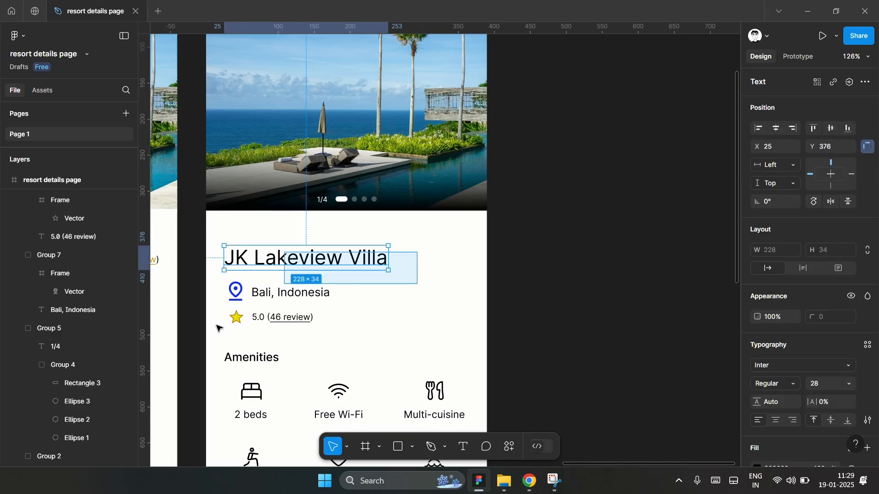
pyautogui.hotkey('shift', 'Up')
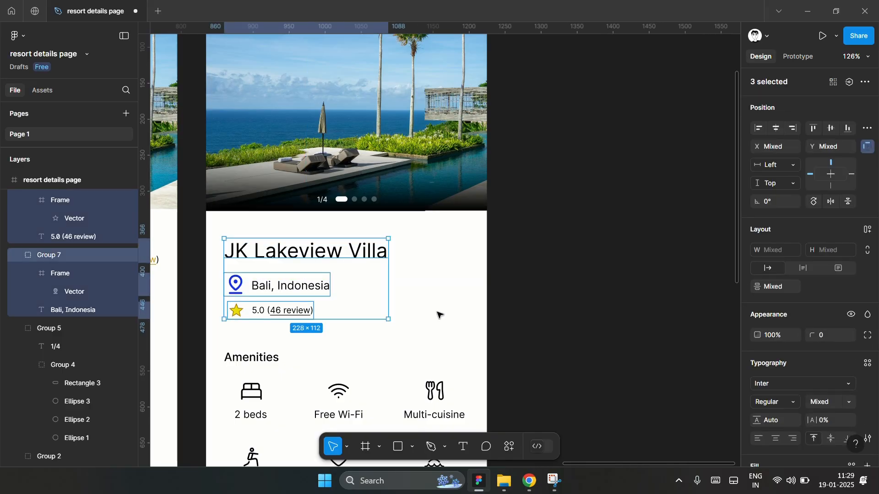
pyautogui.hotkey('shift', 'Up')
pyautogui.press('Escape')
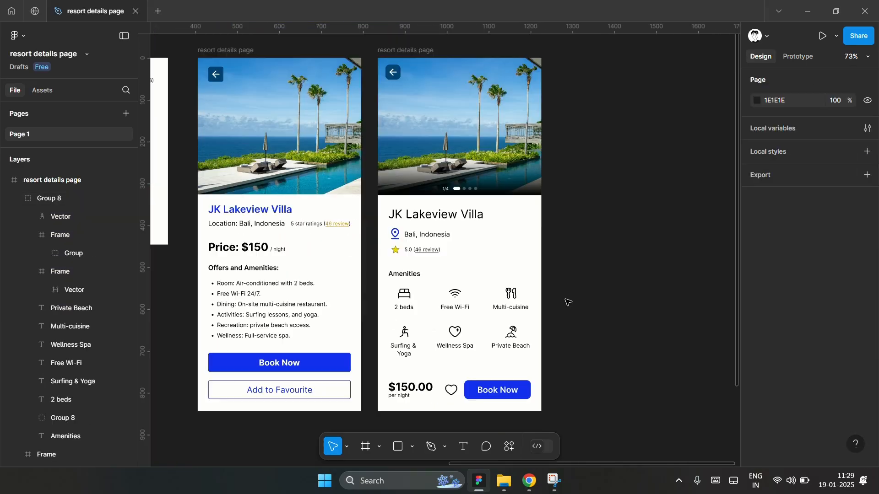
pyautogui.hscroll(1, 617, 287)
pyautogui.hscroll(-1, 347, 281)
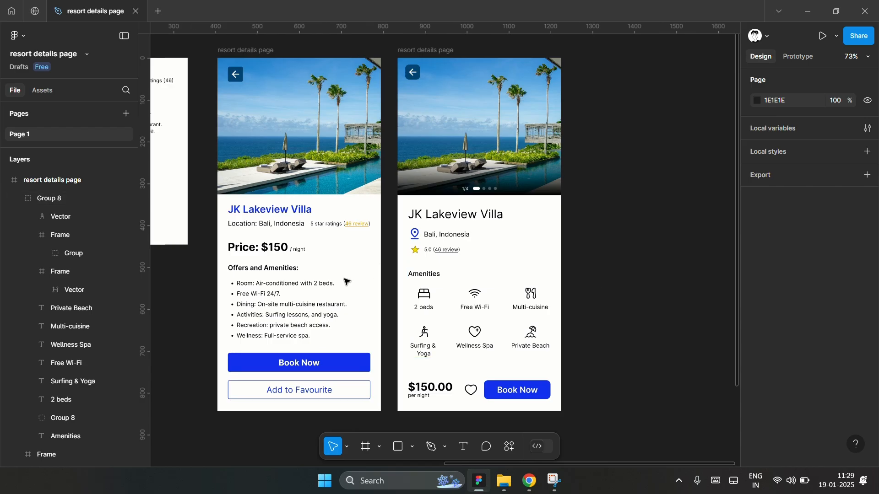
pyautogui.hscroll(-1, 346, 282)
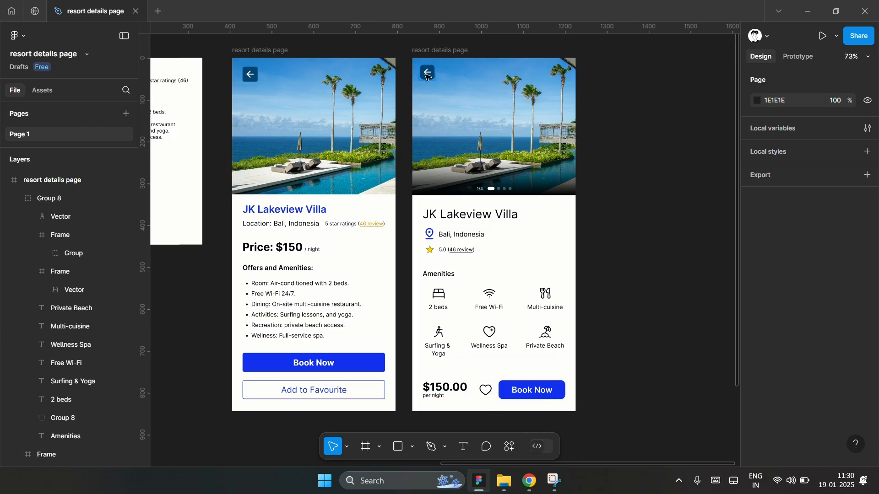
pyautogui.scroll(1, 711, 217)
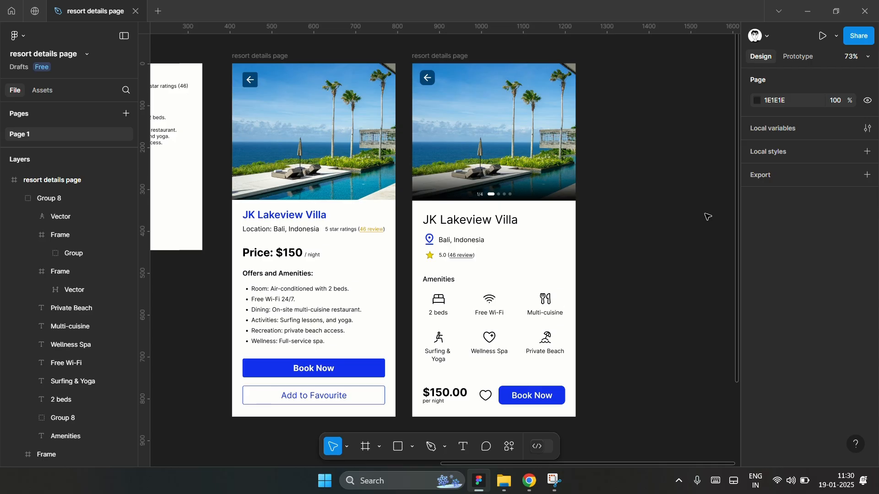